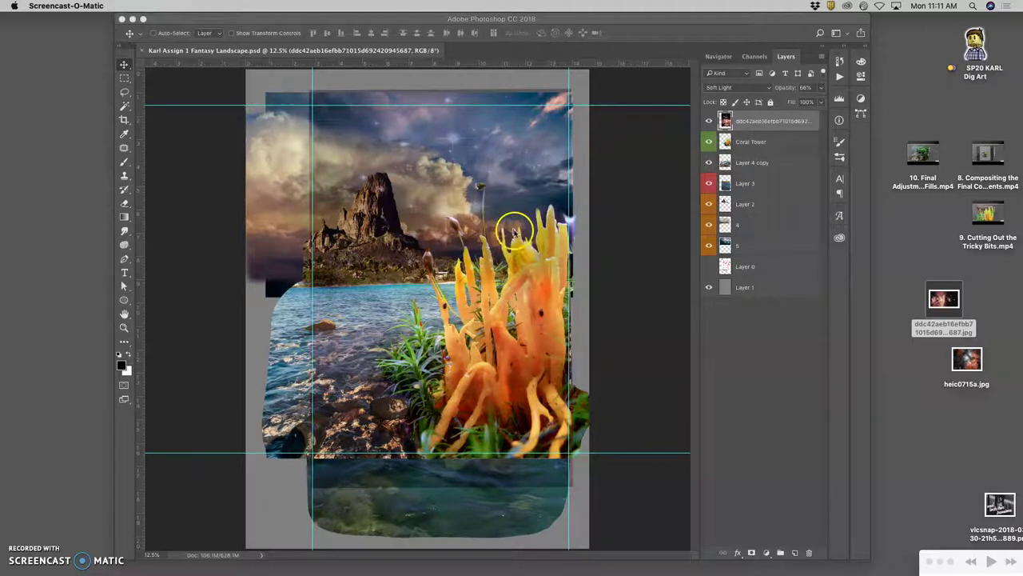
Step: Compare the composition with and without the topmost Soft Light star layer and examine its effect on the sky
click(709, 121)
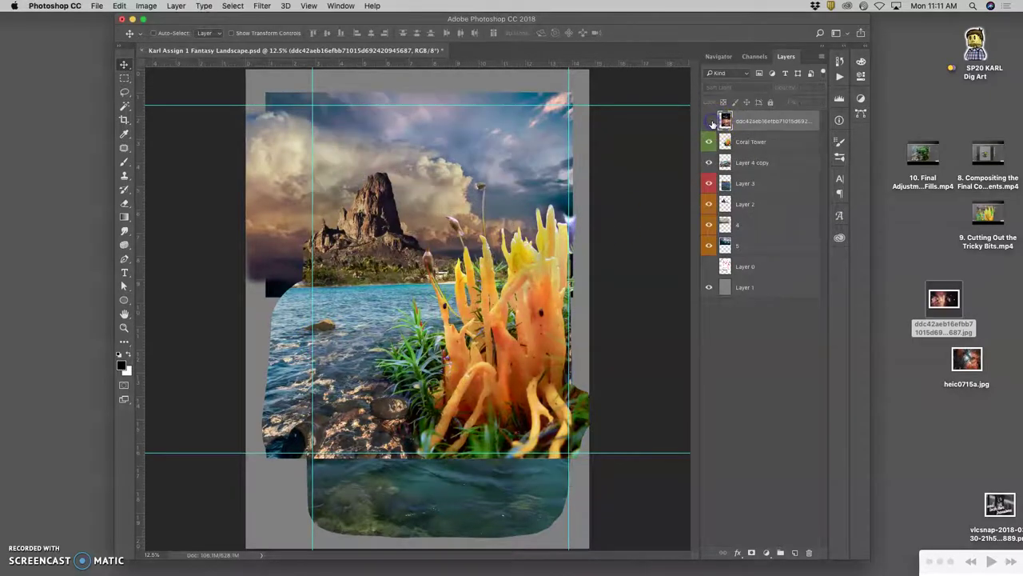
click(709, 121)
click(709, 121)
click(709, 121)
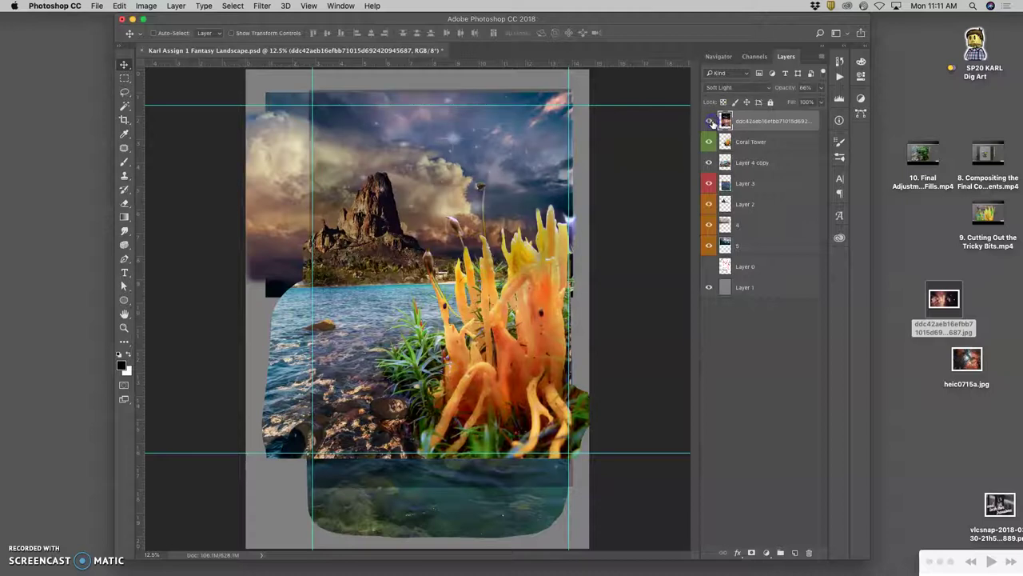
key(super+equal)
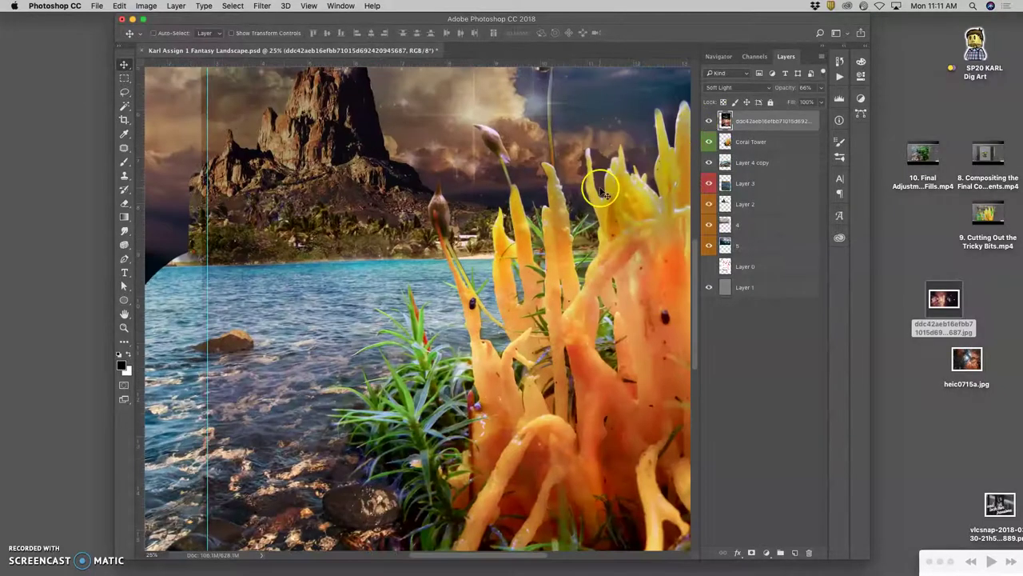
scroll(603, 191, up, 5)
scroll(604, 192, up, 2)
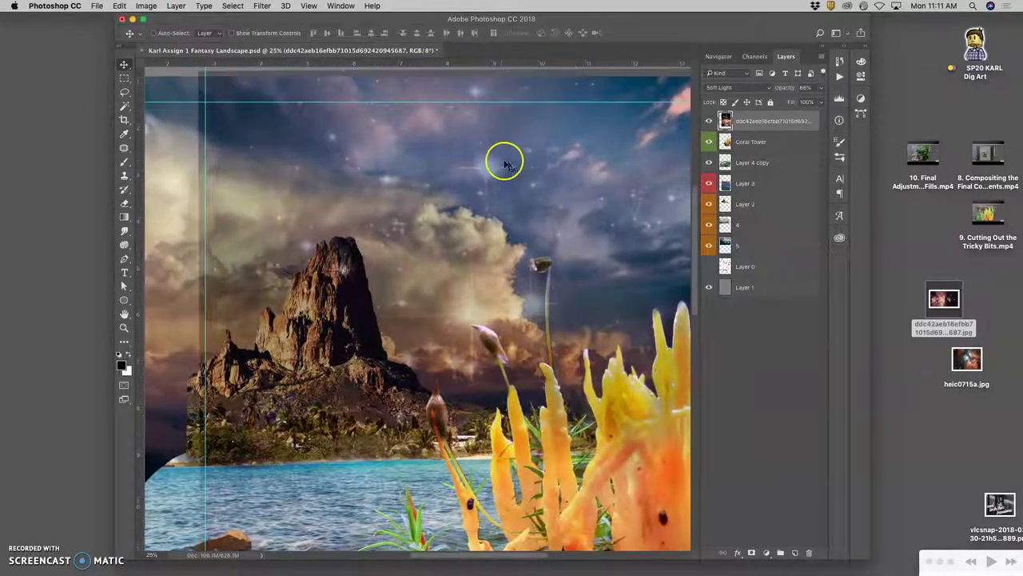
Step: Toggle the topmost star layer's visibility to examine its effect on the water, rocks and coral tower
scroll(472, 253, down, 10)
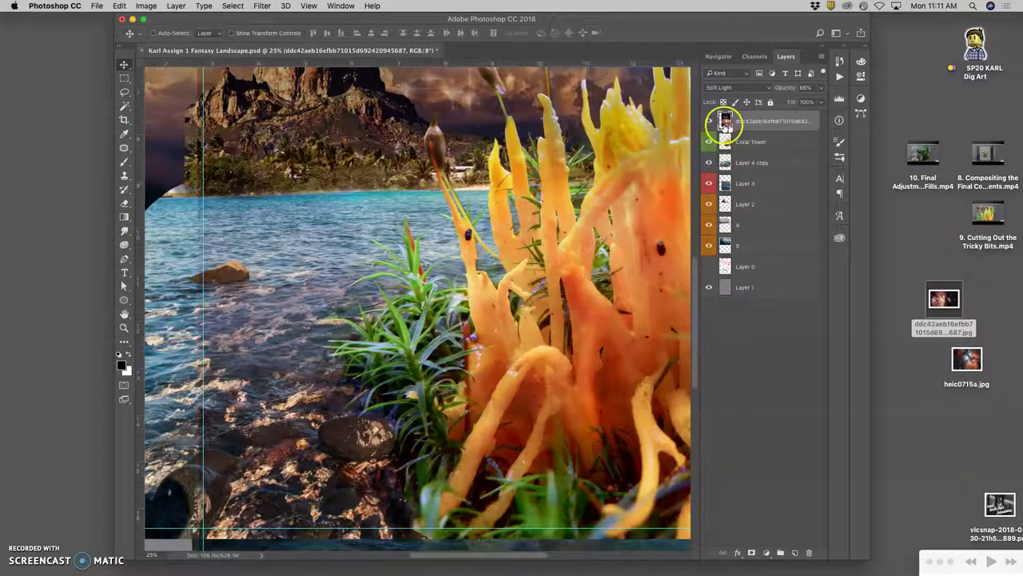
click(707, 120)
click(708, 120)
click(708, 121)
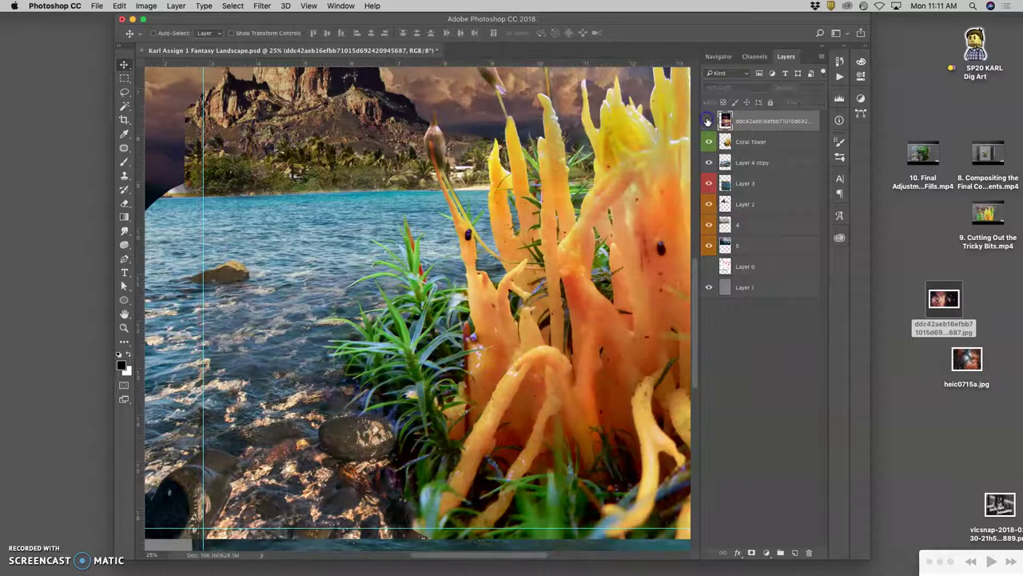
click(707, 121)
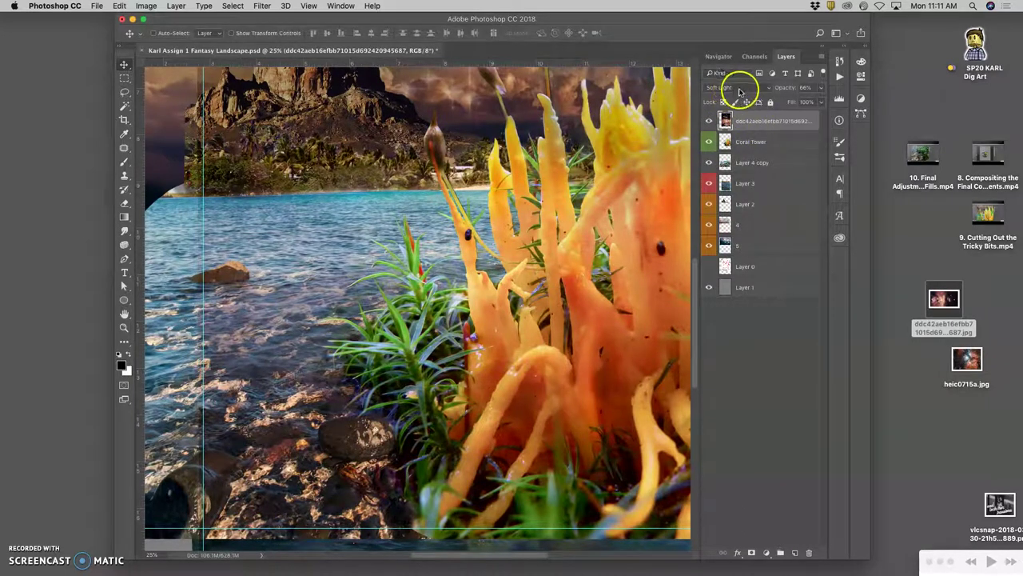
Step: View more of the landscape and compare the overall image with the topmost star layer hidden and shown
key(super+minus)
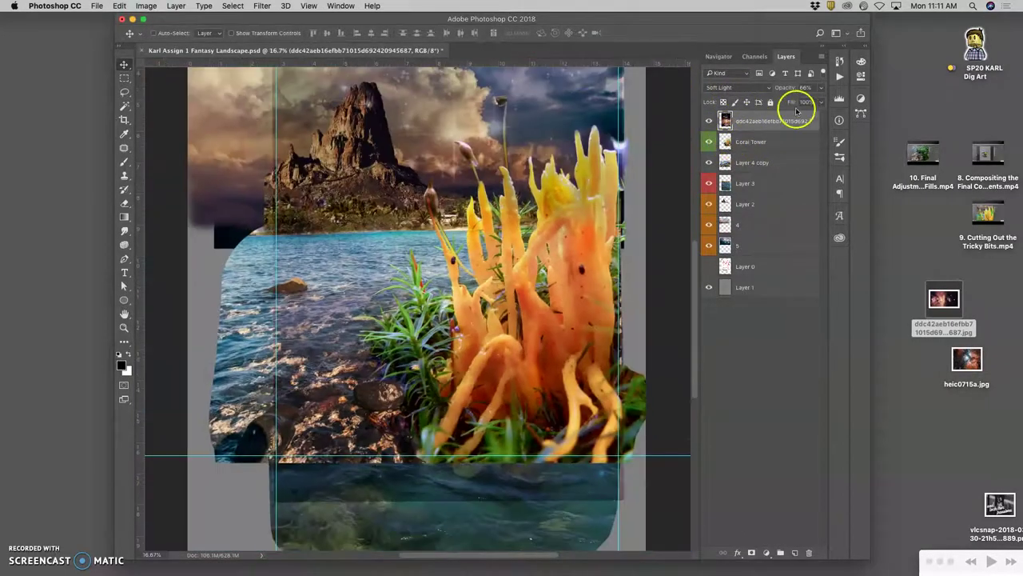
scroll(571, 136, up, 5)
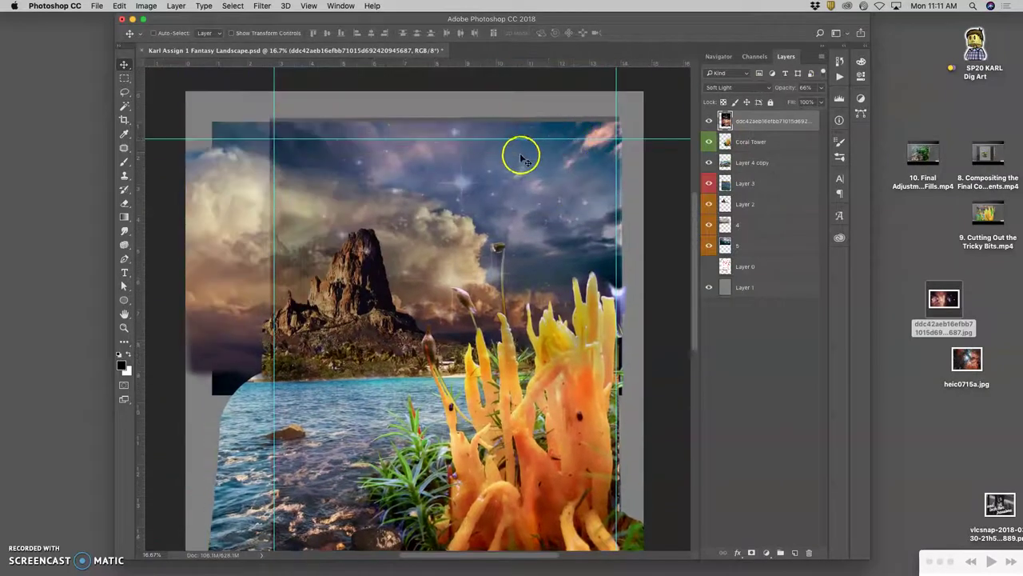
scroll(520, 158, down, 2)
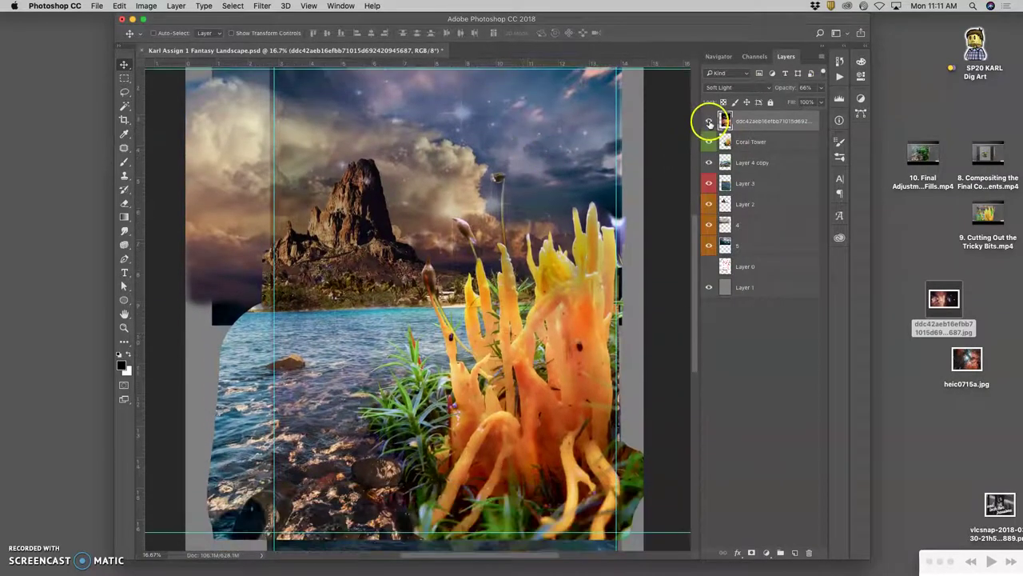
click(709, 122)
click(709, 122)
click(709, 122)
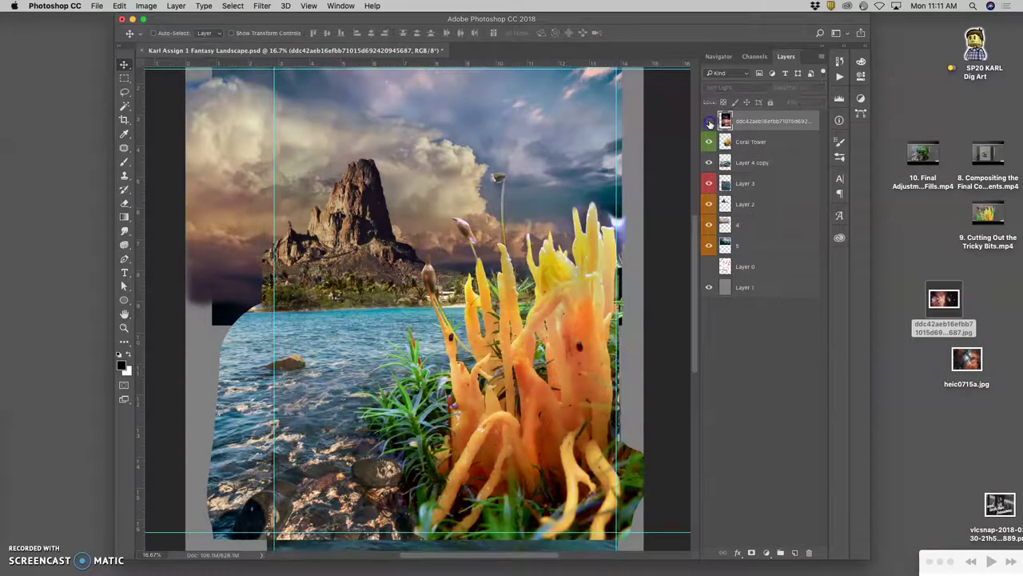
click(709, 122)
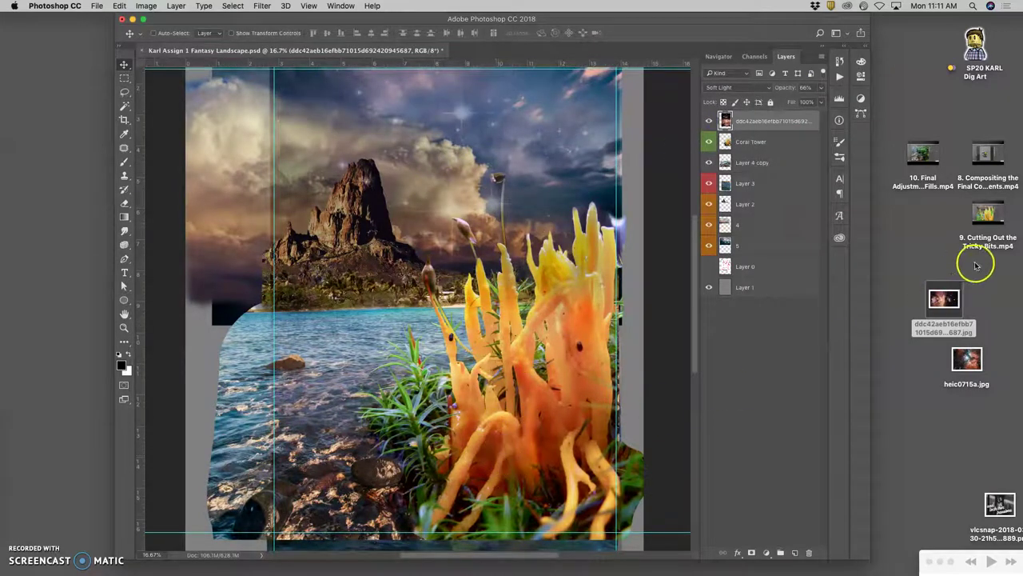
Step: Place heic0715a.jpg from the desktop into the composition and position it over the sky area
drag(967, 358, 478, 196)
key(super+minus)
key(super+minus)
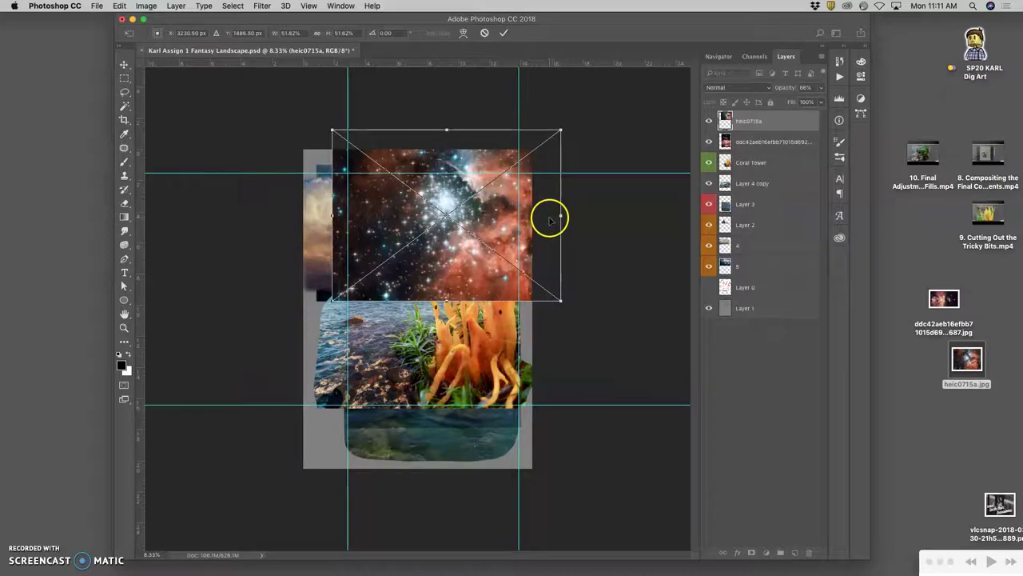
key(Return)
drag(494, 217, 496, 223)
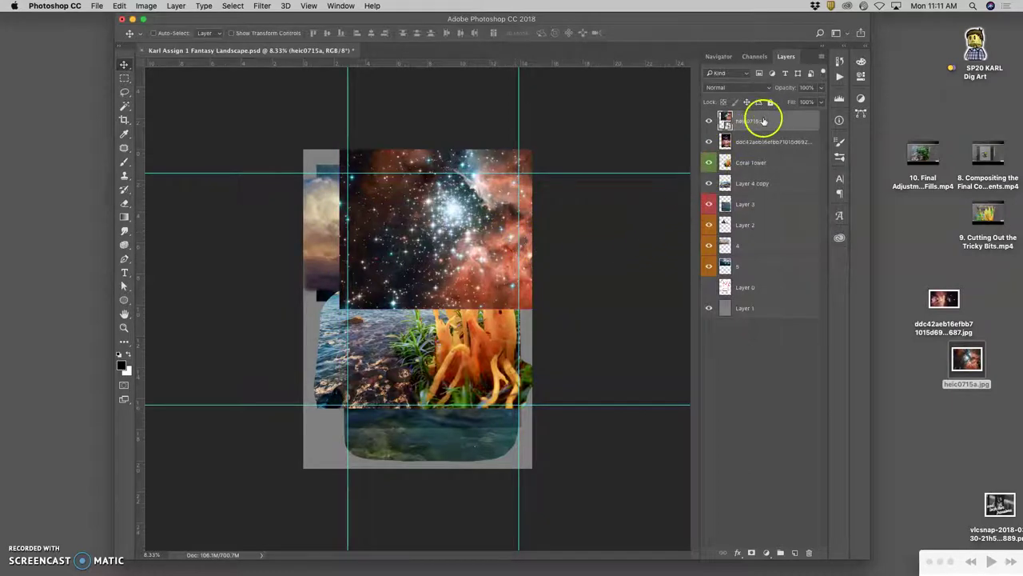
Step: Rasterize the heic0715a layer and reduce its opacity to 47%
right_click(764, 121)
click(800, 291)
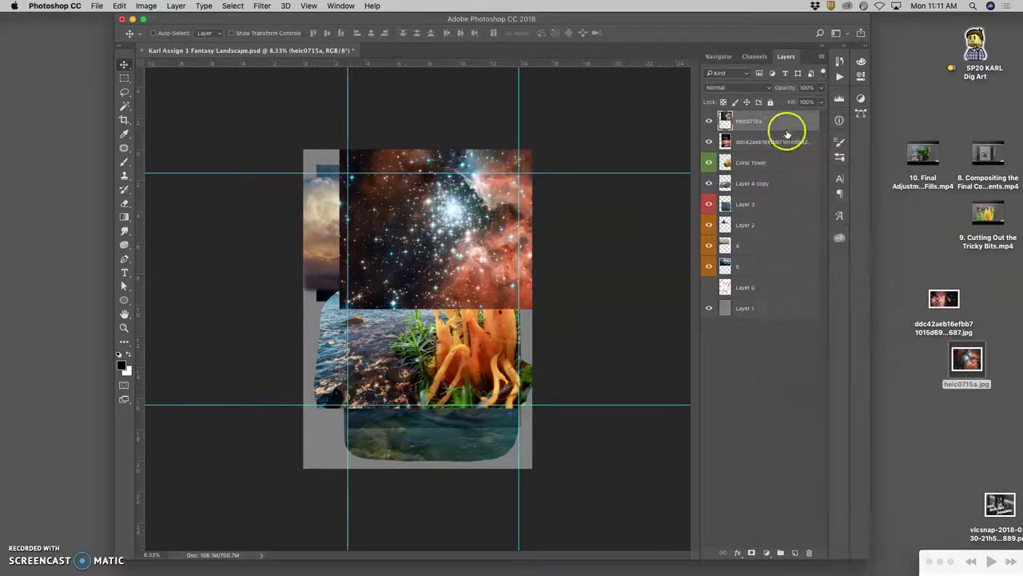
click(821, 88)
click(795, 100)
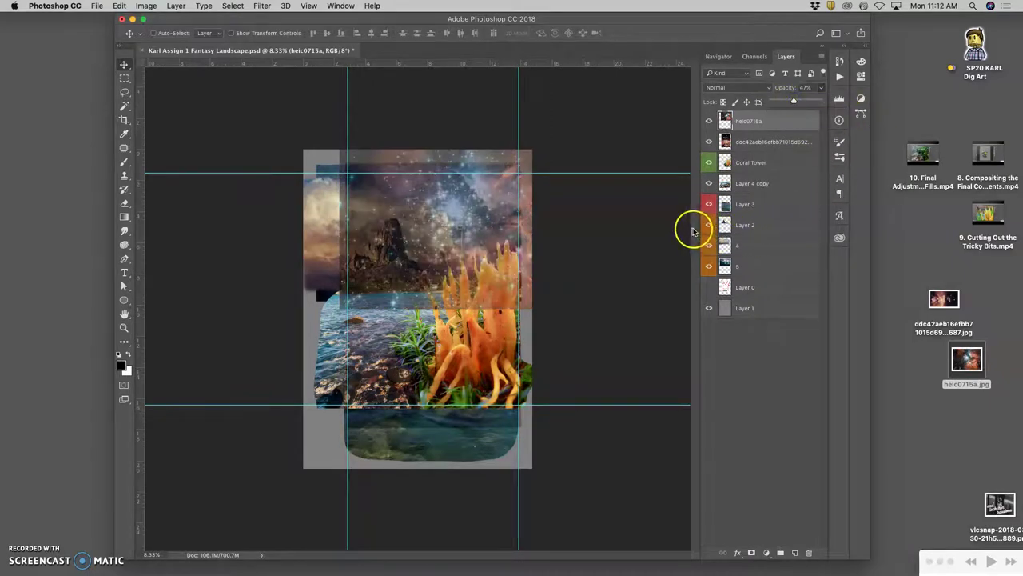
Step: Move the heic0715a layer down the stack to directly above layer 5, and compare the sky with and without it
key(super+equal)
scroll(496, 244, up, 5)
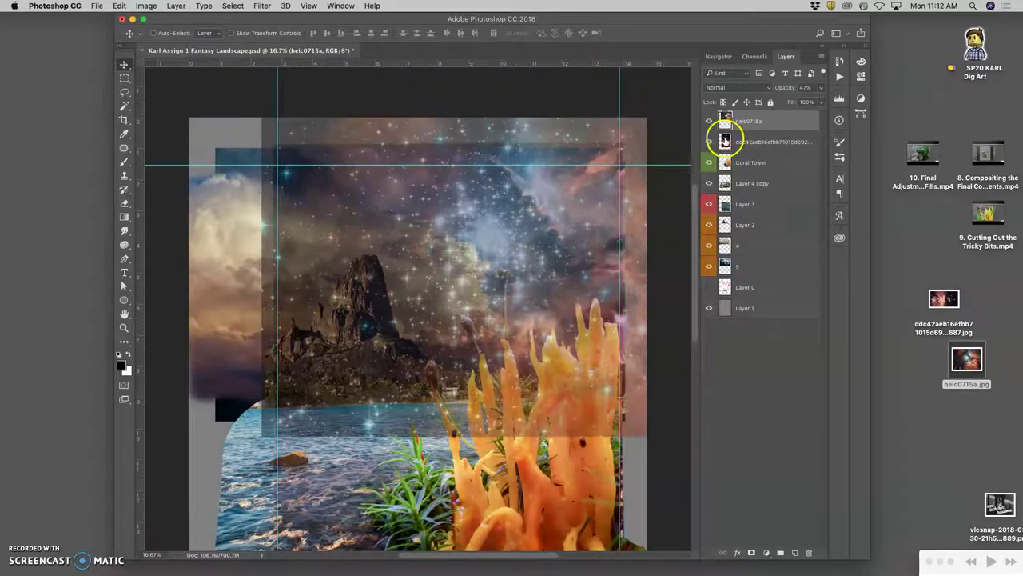
drag(737, 131, 740, 169)
key(super+bracketleft)
key(super+bracketleft)
key(super+bracketleft)
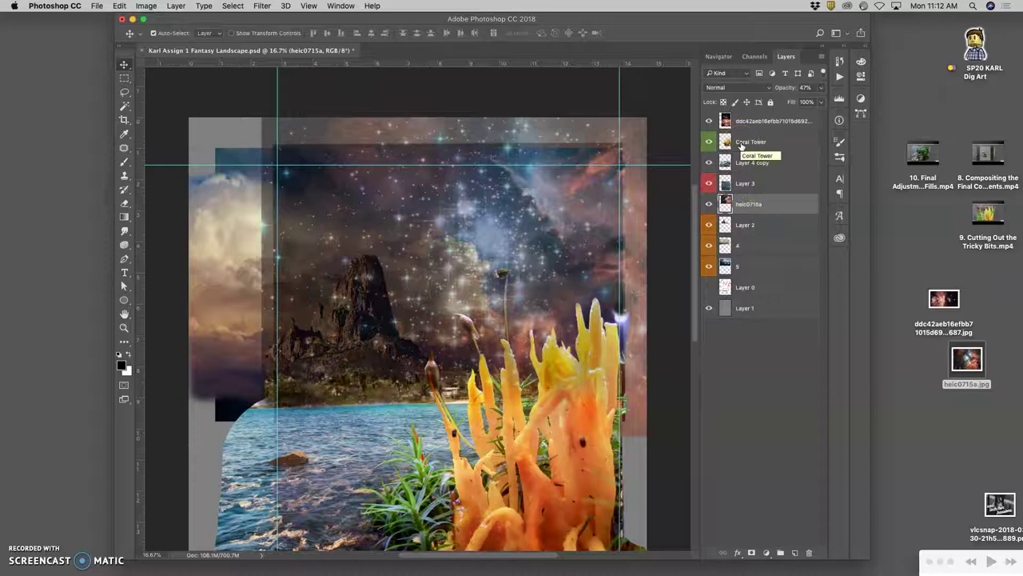
key(super+bracketleft)
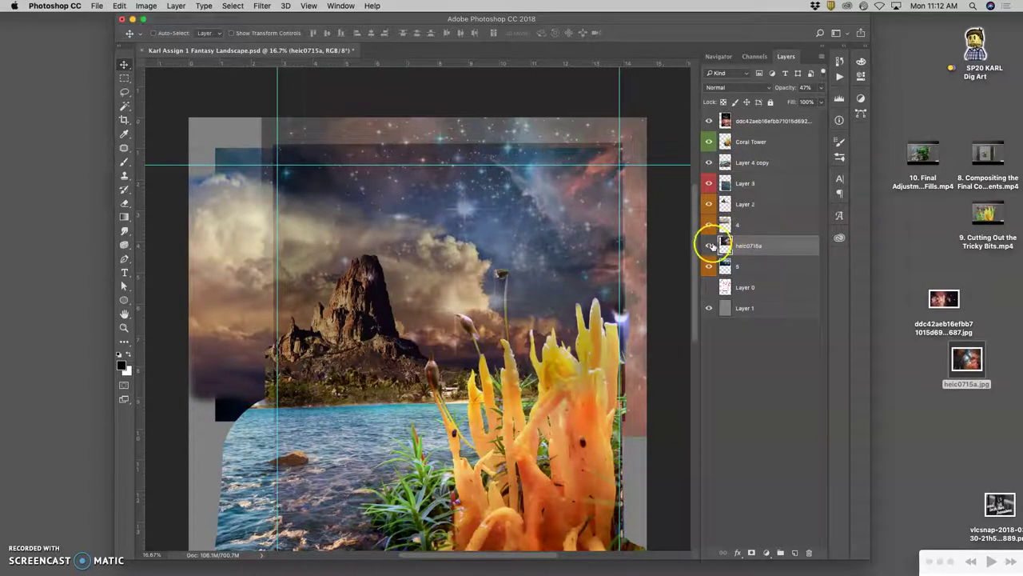
click(709, 247)
click(709, 247)
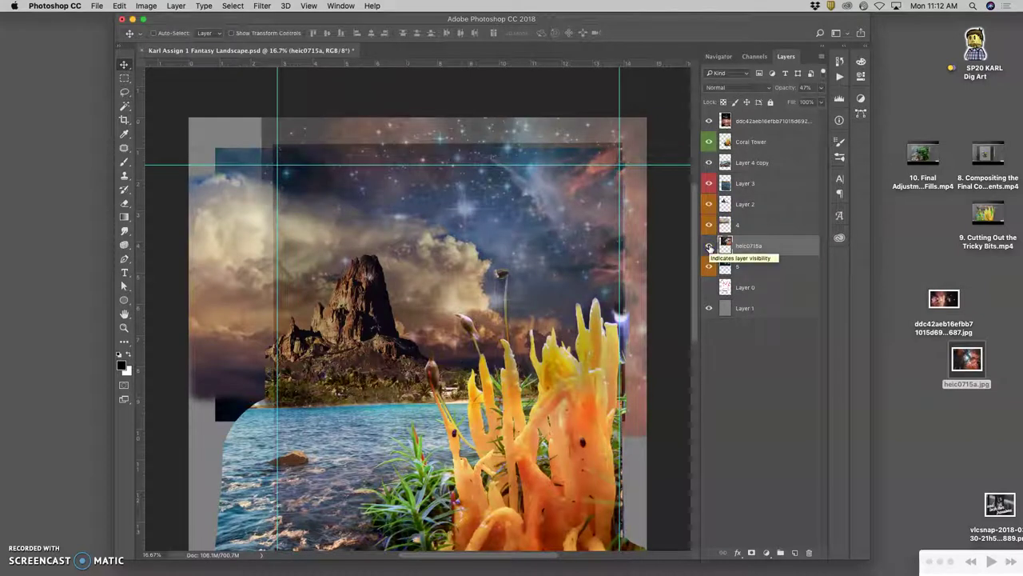
click(709, 247)
click(709, 247)
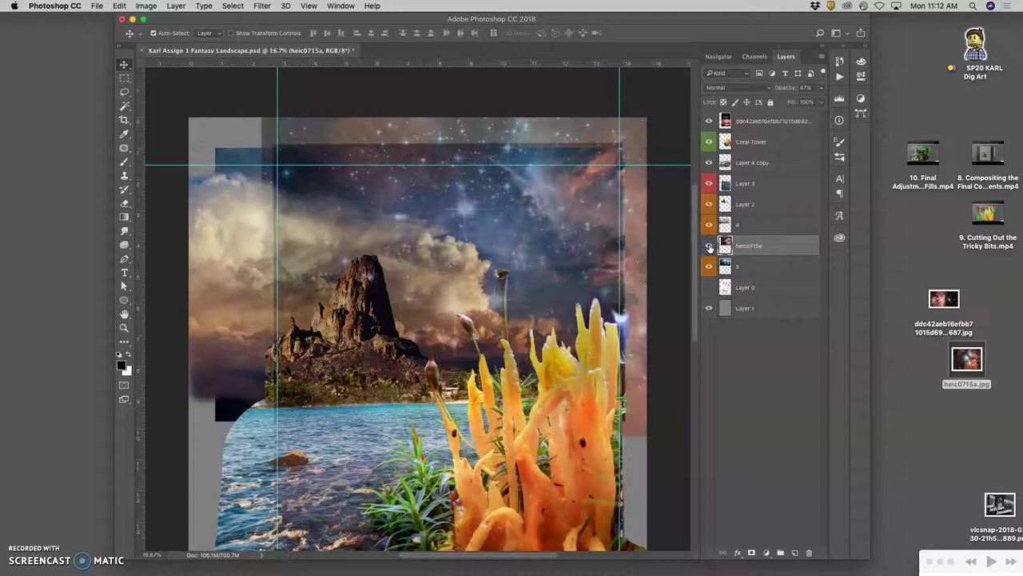
Step: Set the heic0715a layer's blend mode to Overlay and check the sky with the layer hidden and shown
key(super+minus)
key(super+minus)
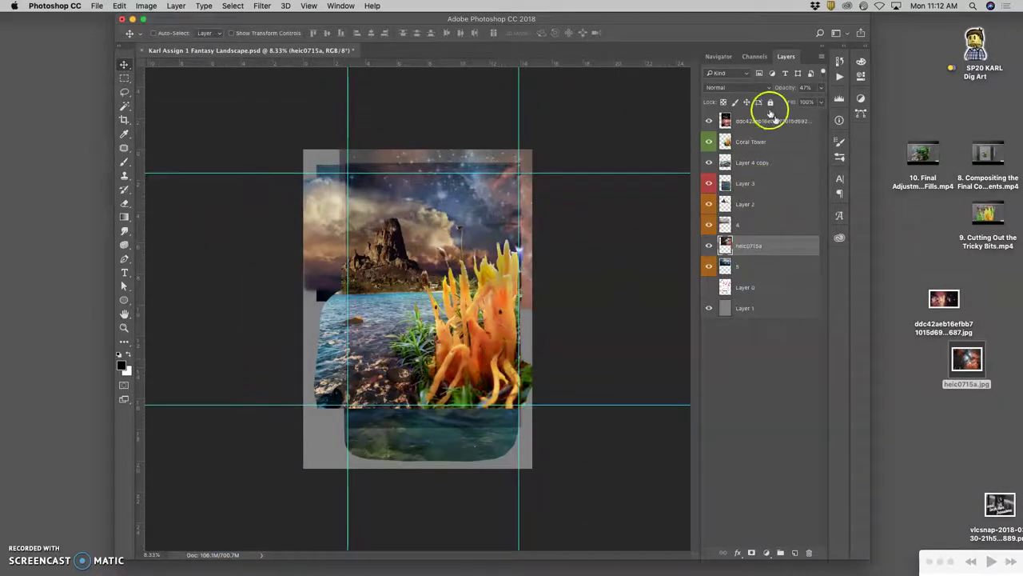
click(734, 87)
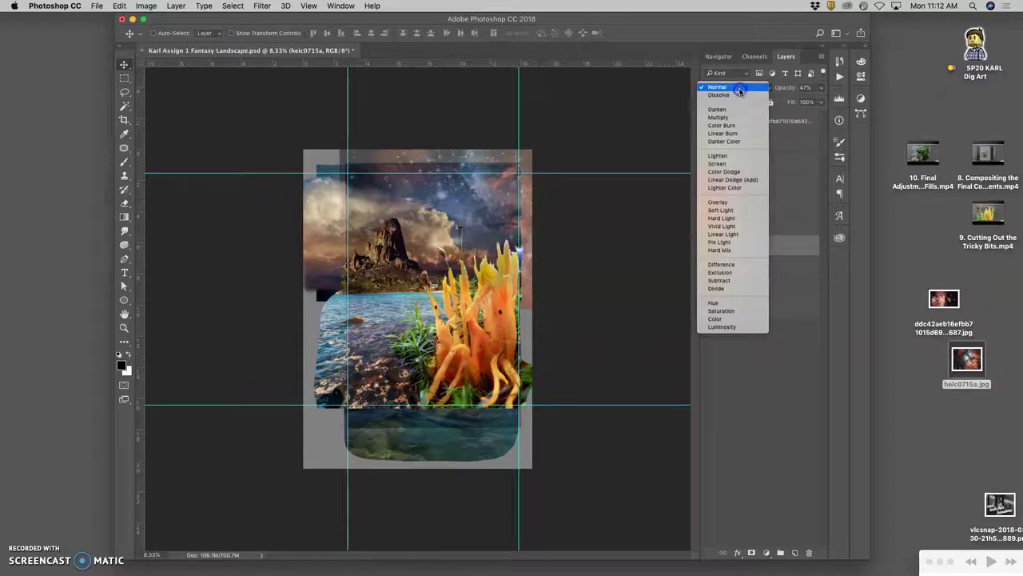
click(729, 204)
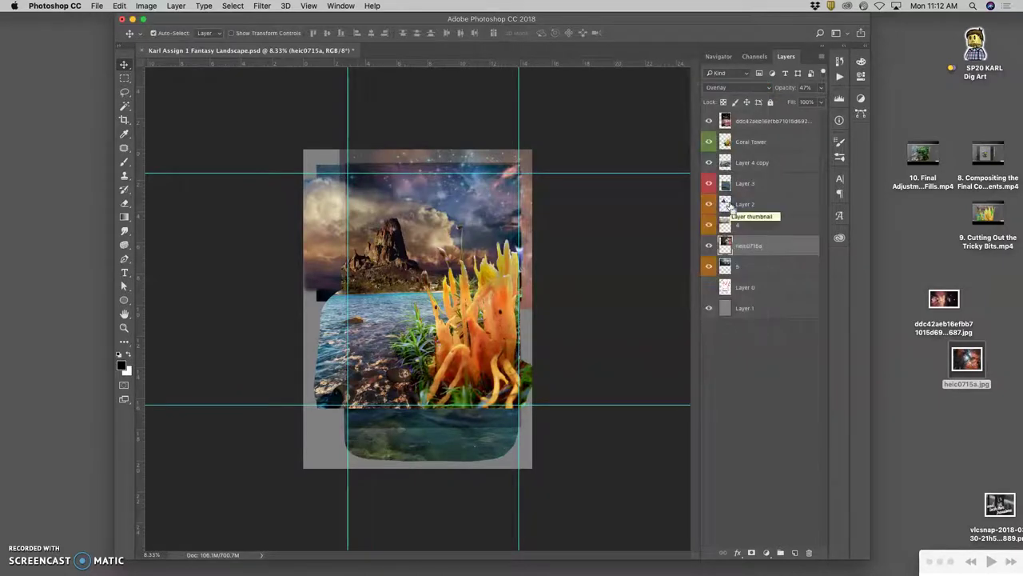
key(super+plus)
key(super+plus)
key(super+plus)
scroll(617, 194, up, 5)
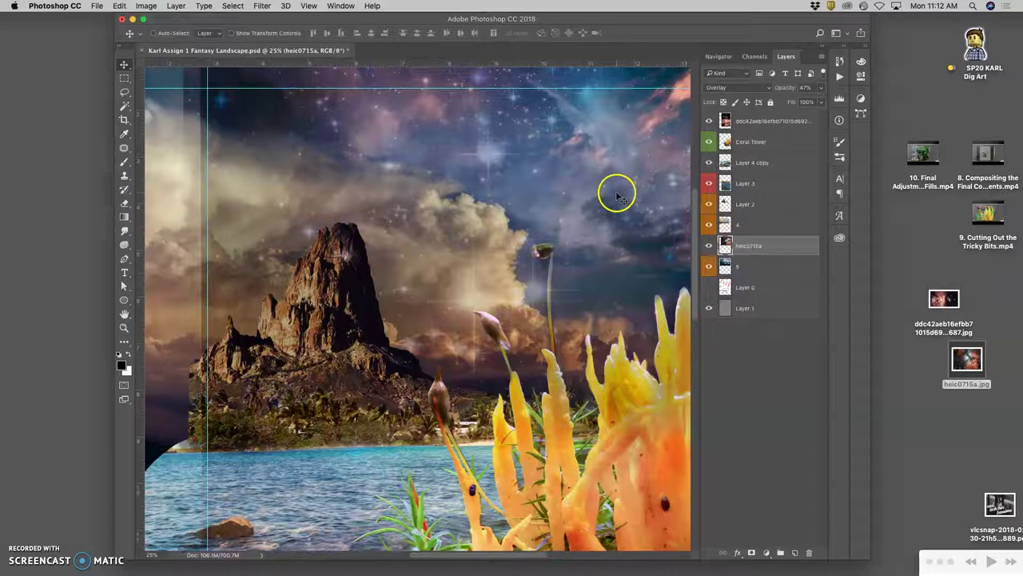
click(708, 247)
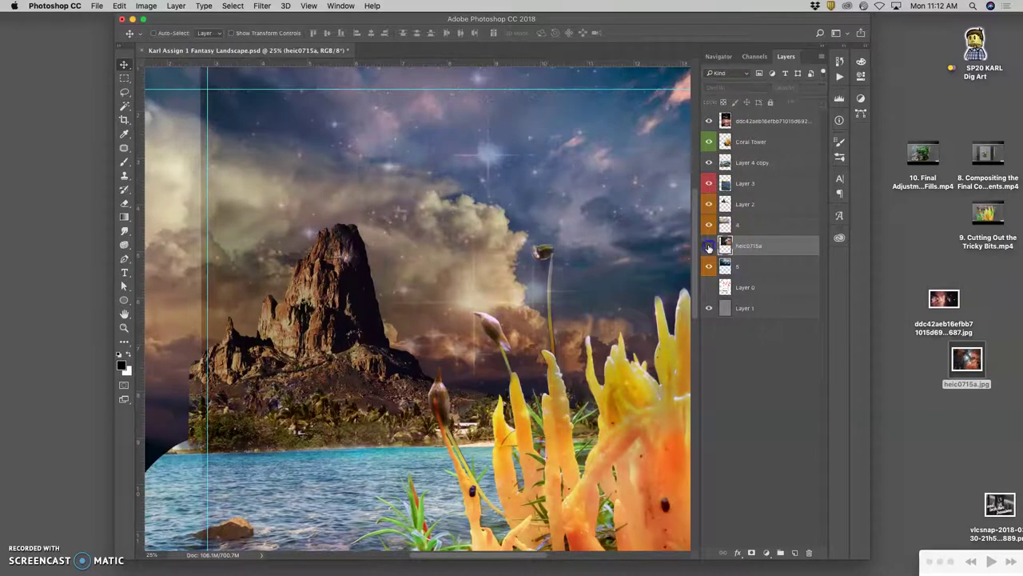
click(708, 248)
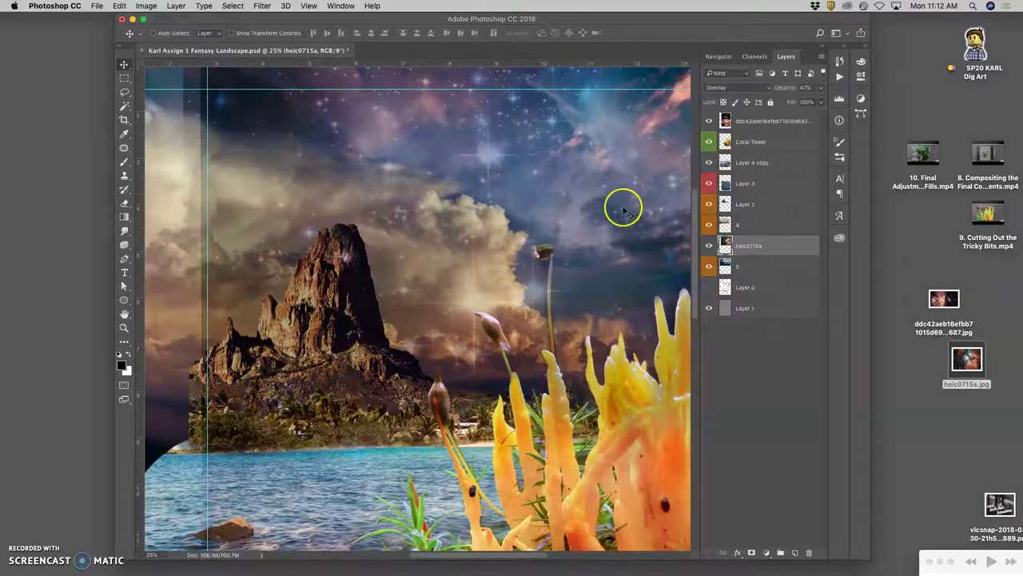
scroll(601, 275, right, 3)
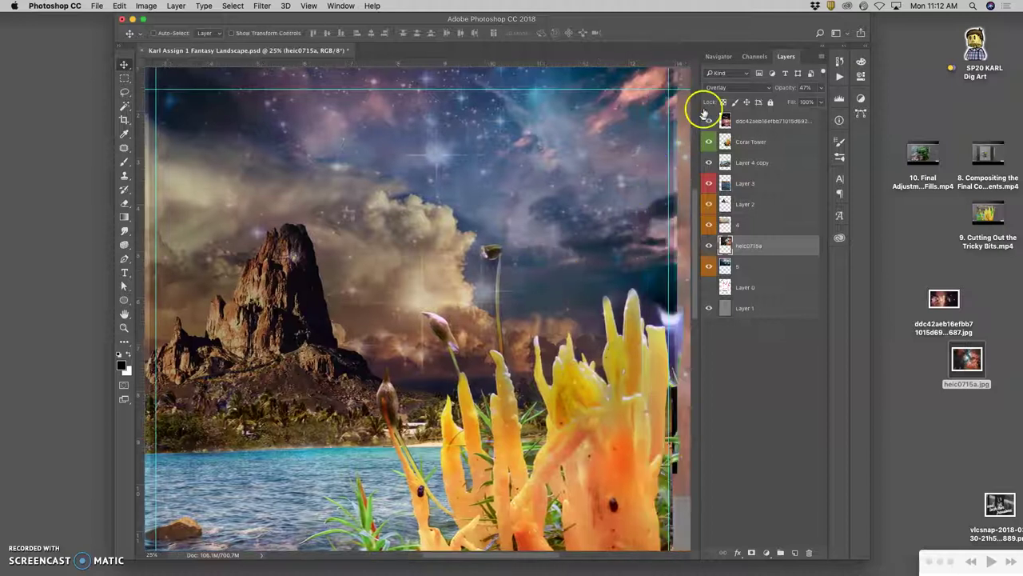
Step: Try the Pin Light and Soft Light blend modes on the heic0715a layer, toggling its visibility to judge the effect
click(718, 88)
click(720, 127)
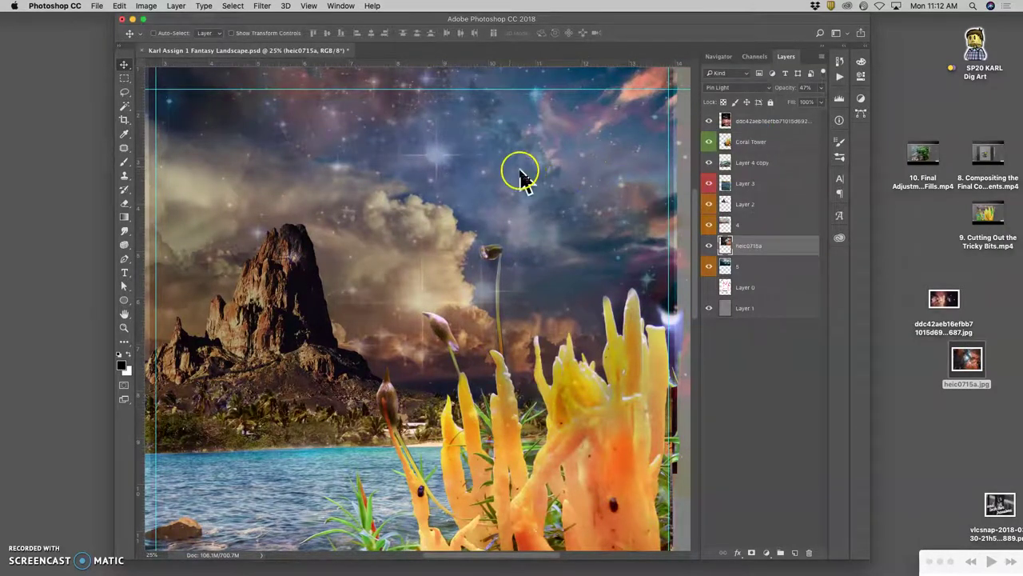
click(739, 90)
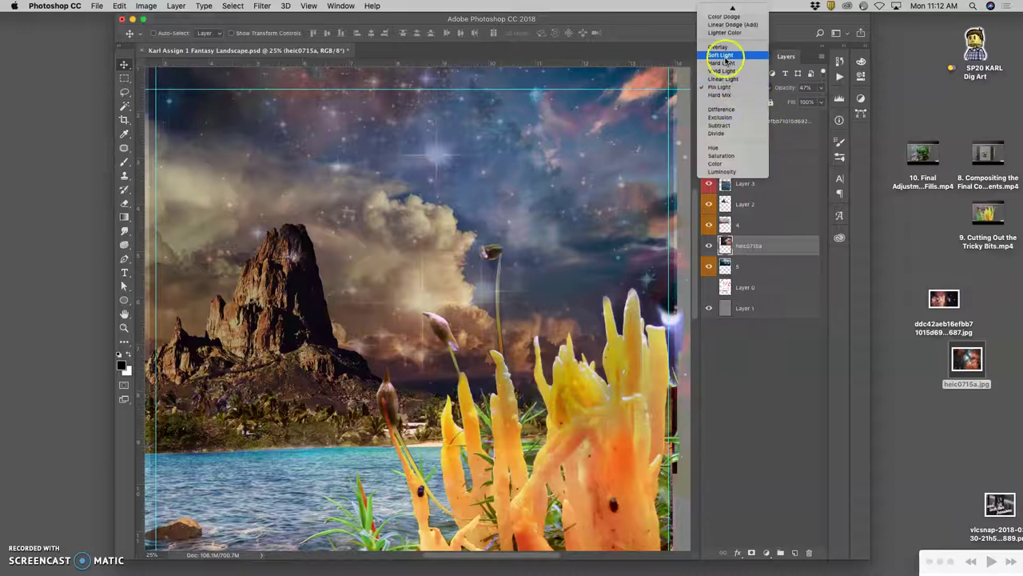
click(721, 54)
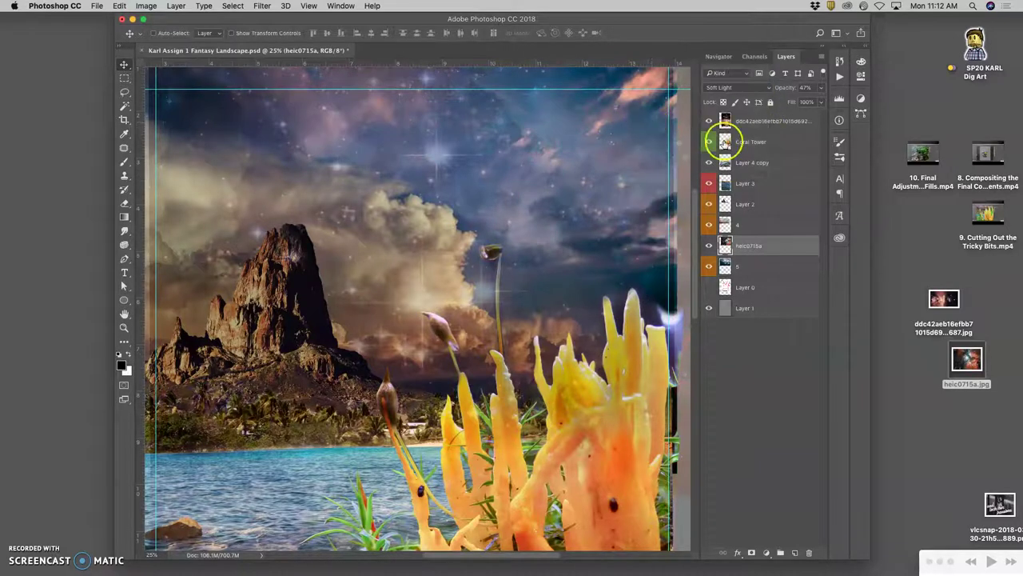
click(709, 247)
click(709, 249)
Step: Switch the heic0715a layer's blend mode back to Overlay and review the whole composition
click(730, 86)
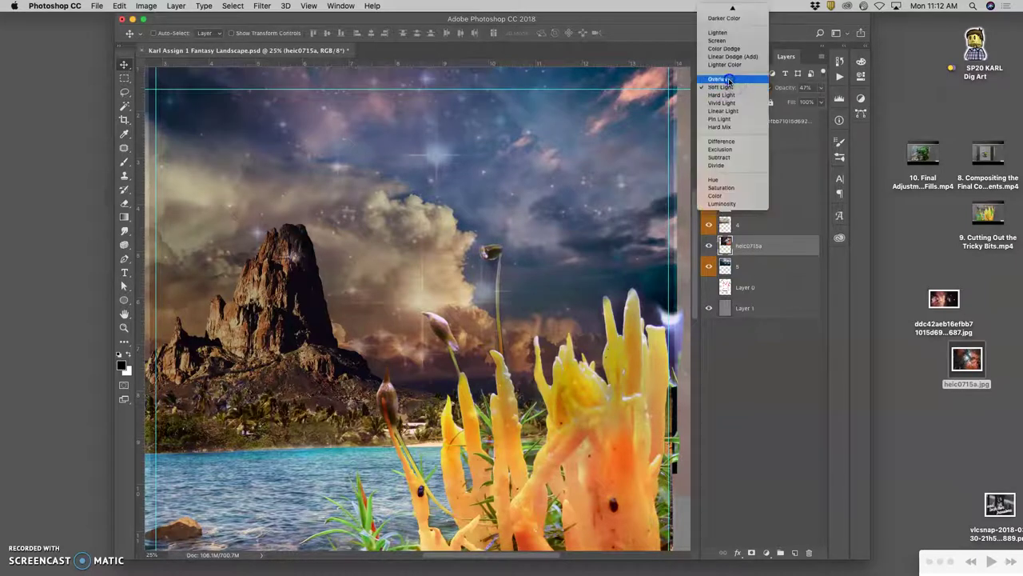
click(719, 80)
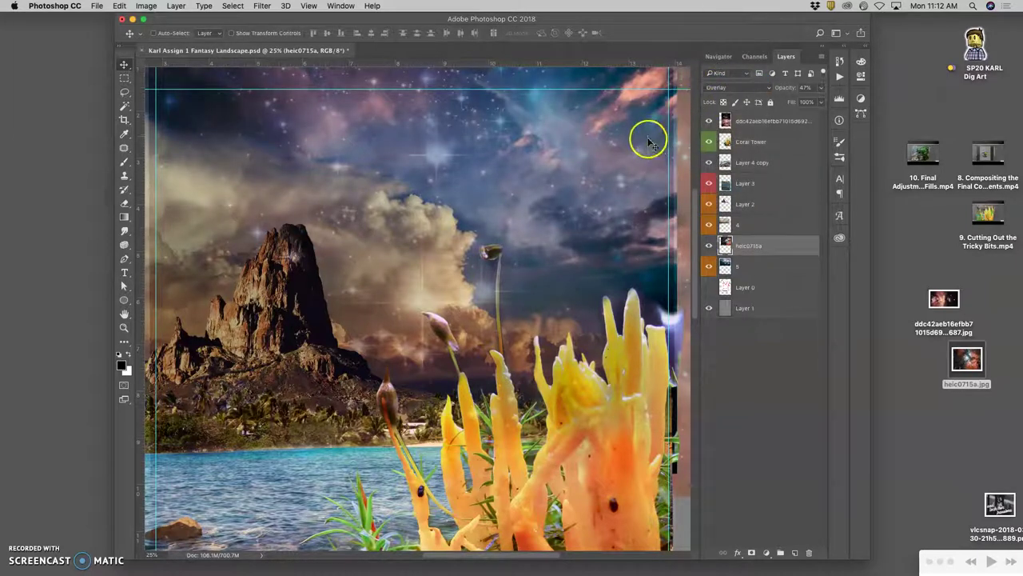
key(super+minus)
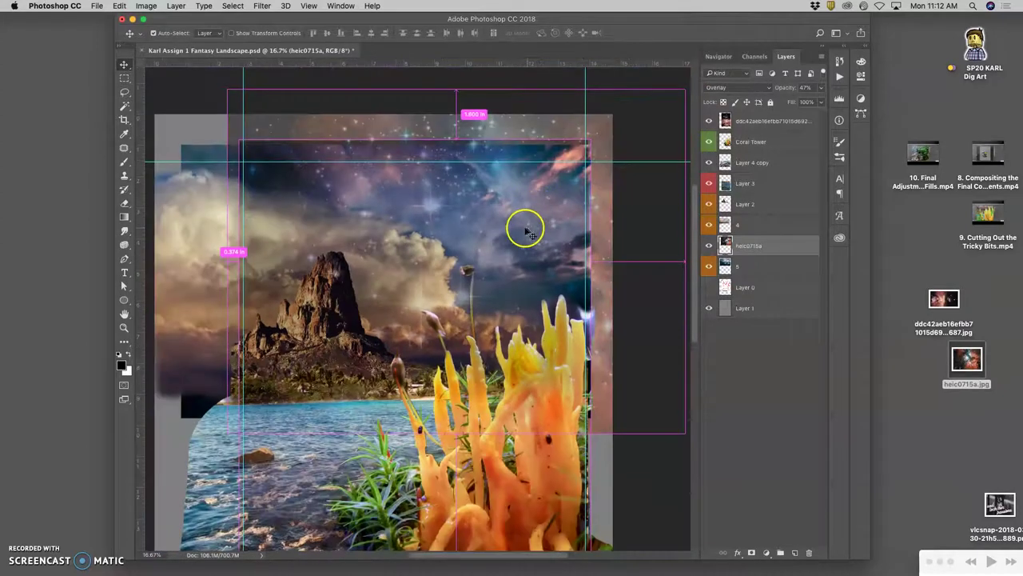
key(super+minus)
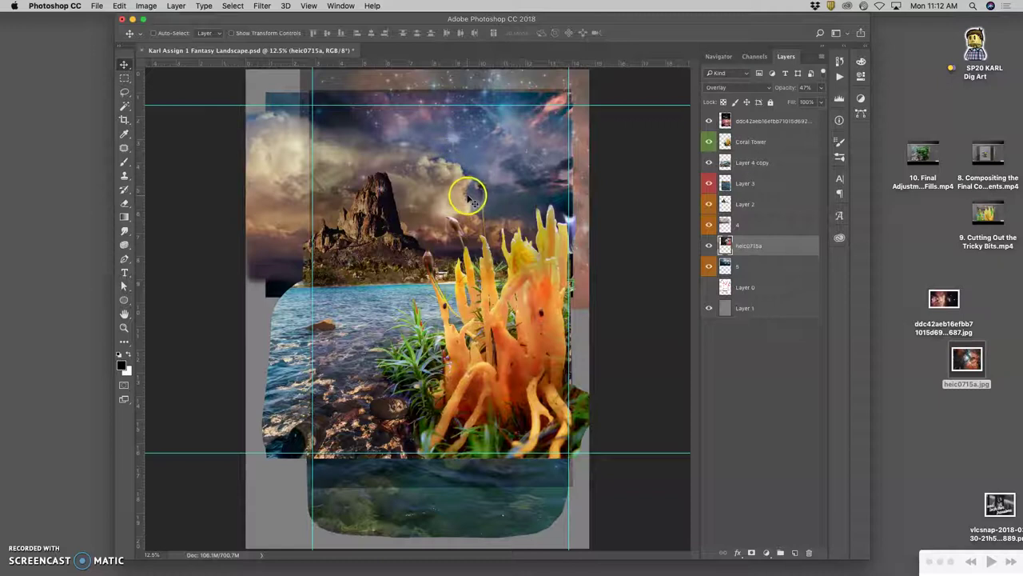
key(super+plus)
key(super+plus)
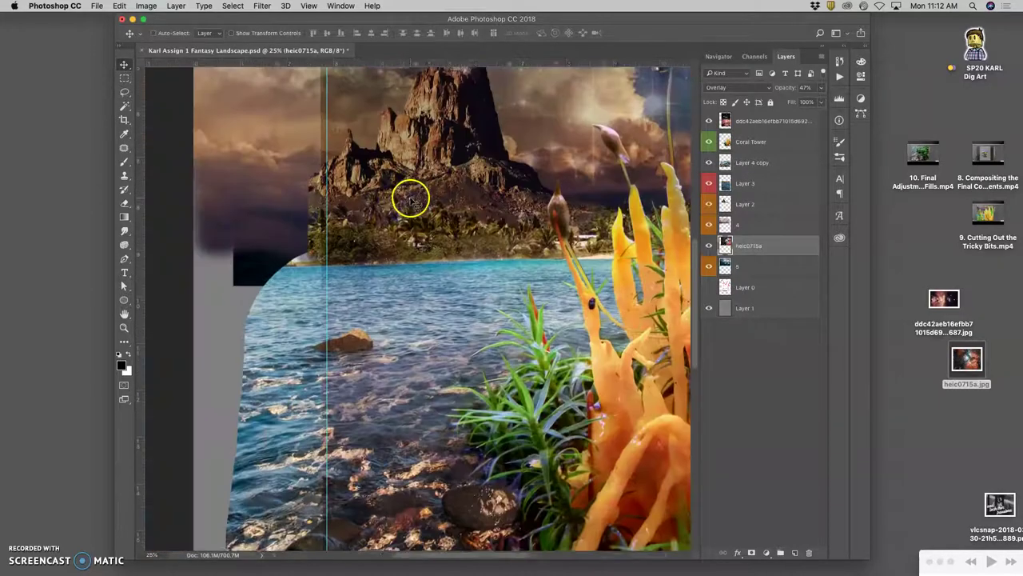
scroll(410, 200, up, 5)
click(744, 122)
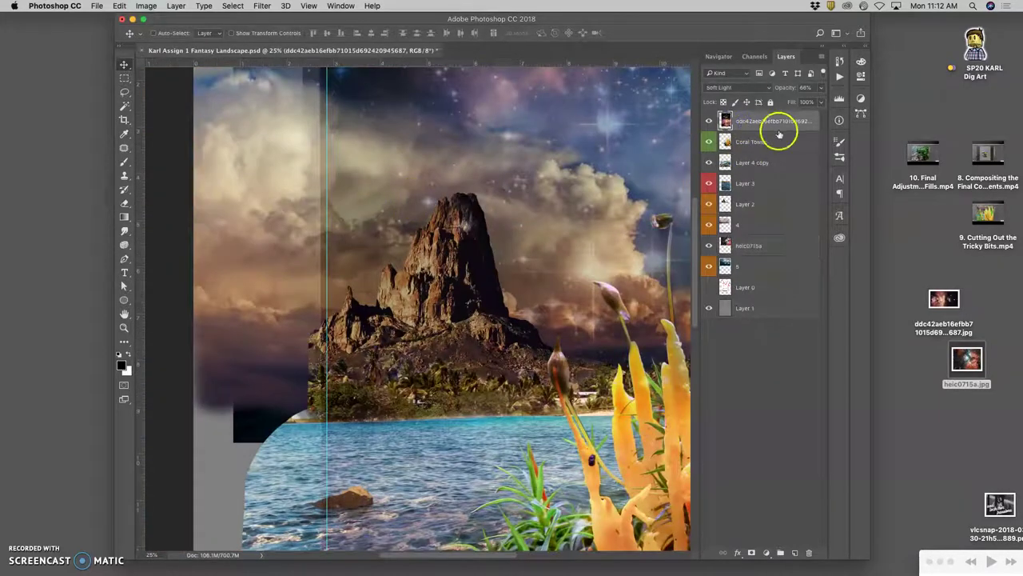
click(709, 122)
click(709, 122)
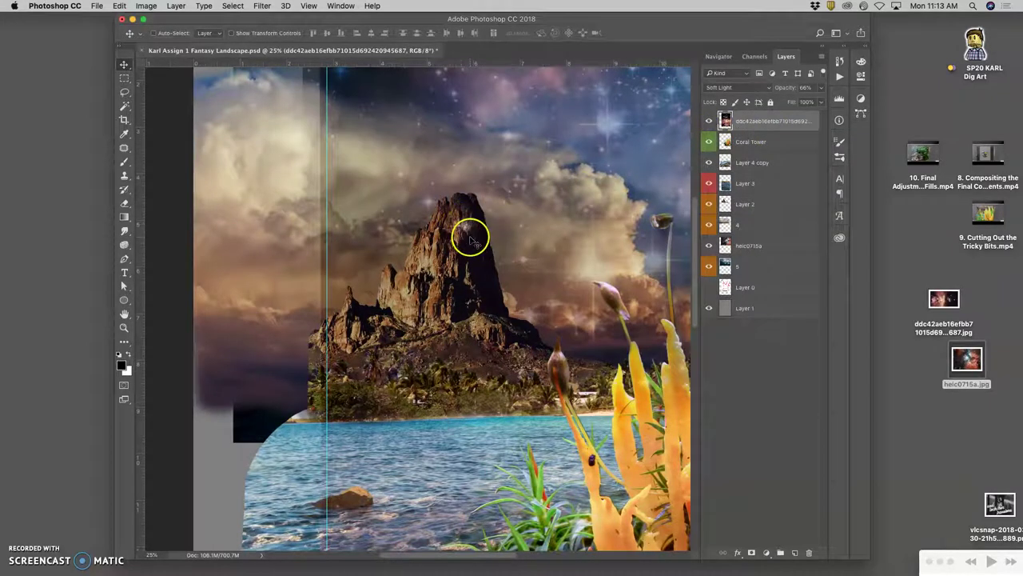
Step: Erase the star layer over the rock tower and its lower slopes using the Eraser at 78% opacity
click(125, 203)
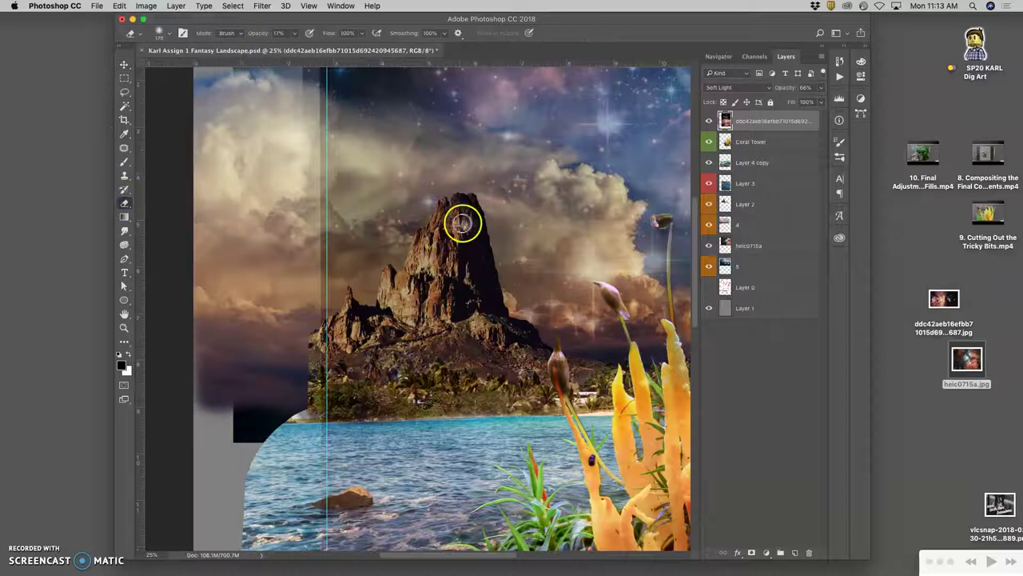
click(294, 33)
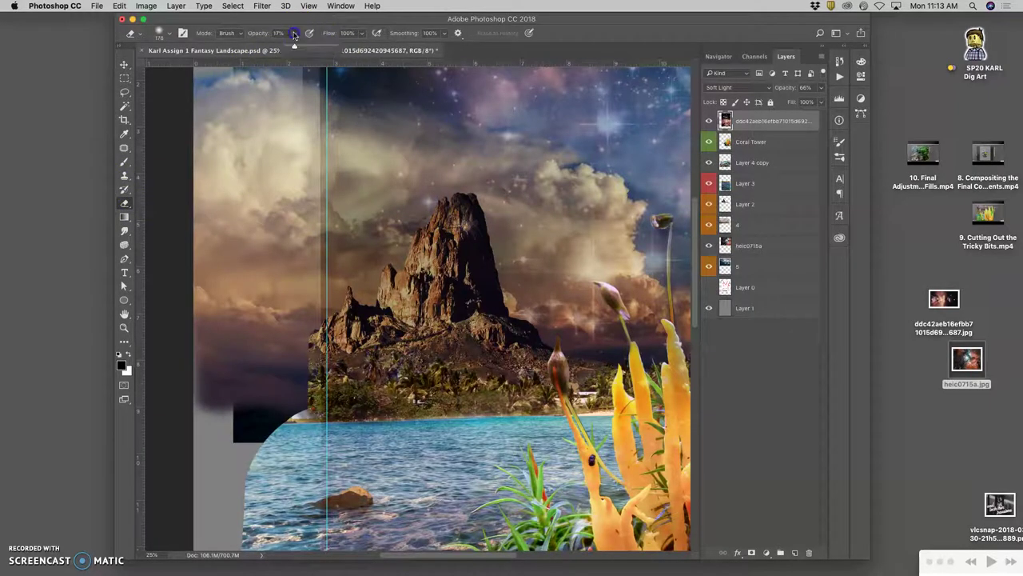
click(469, 227)
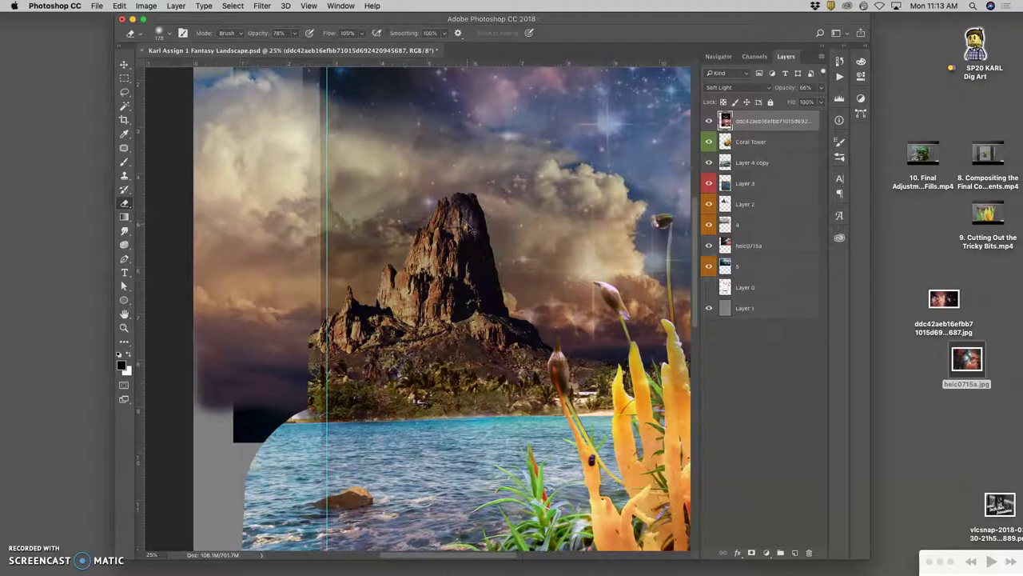
drag(475, 236, 471, 254)
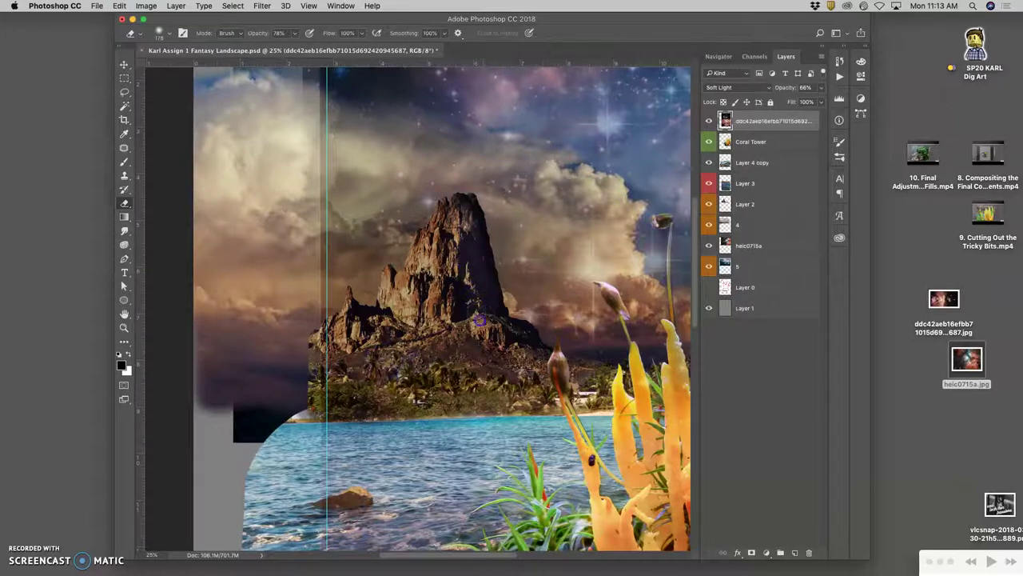
mouse_move(432, 340)
mouse_down()
mouse_move(442, 296)
mouse_move(423, 322)
mouse_up()
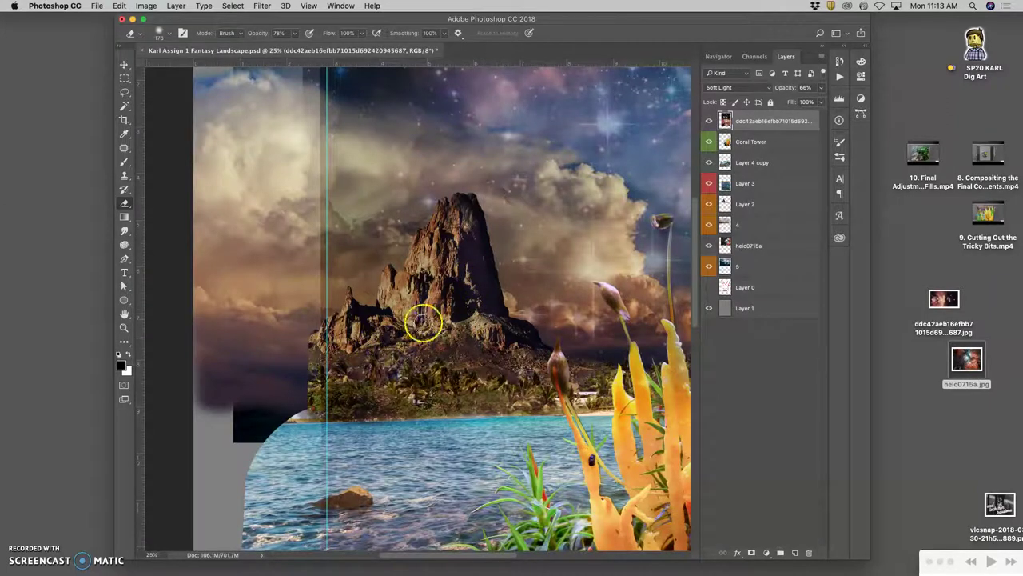
Step: Enlarge the eraser to 412 px and erase the star layer over the broader areas of the coral and mountain
key(super+minus)
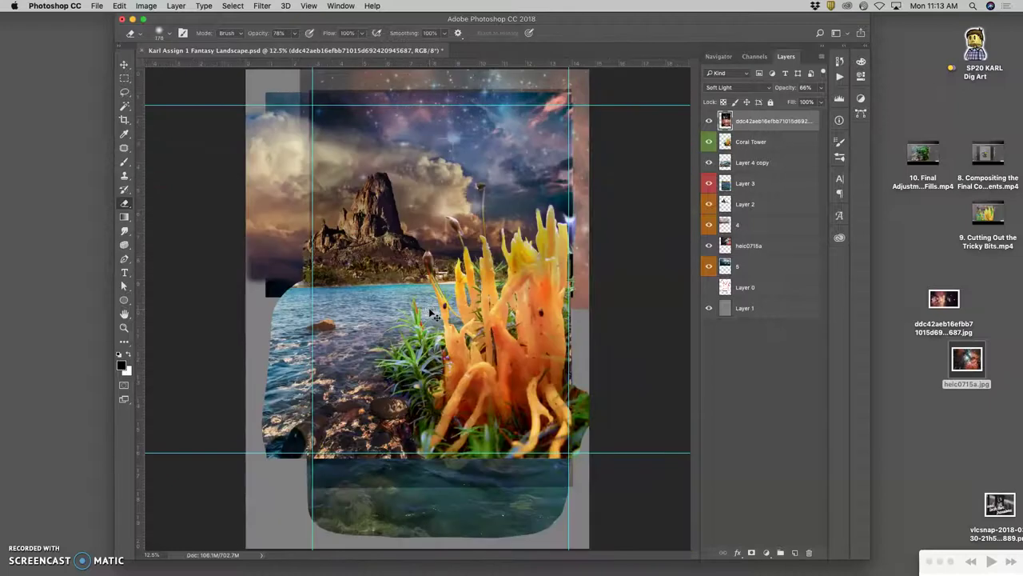
click(158, 32)
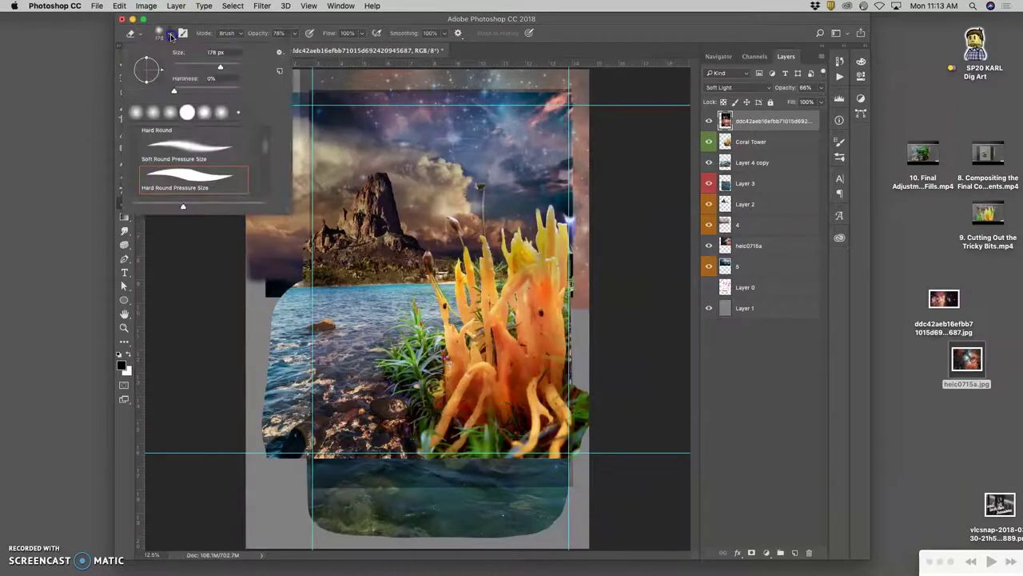
click(361, 240)
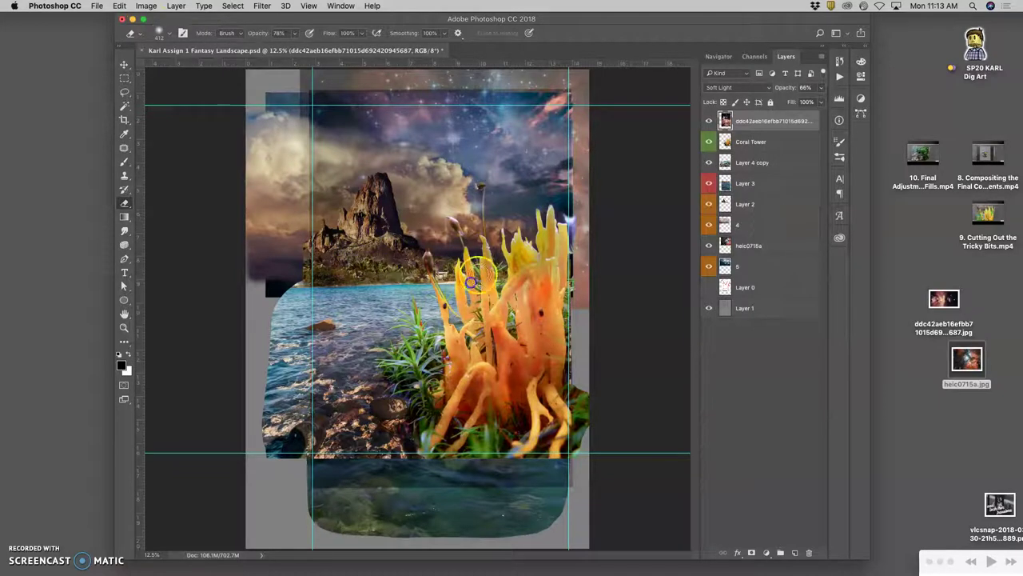
mouse_move(365, 226)
mouse_down()
mouse_move(375, 200)
mouse_move(346, 244)
mouse_up()
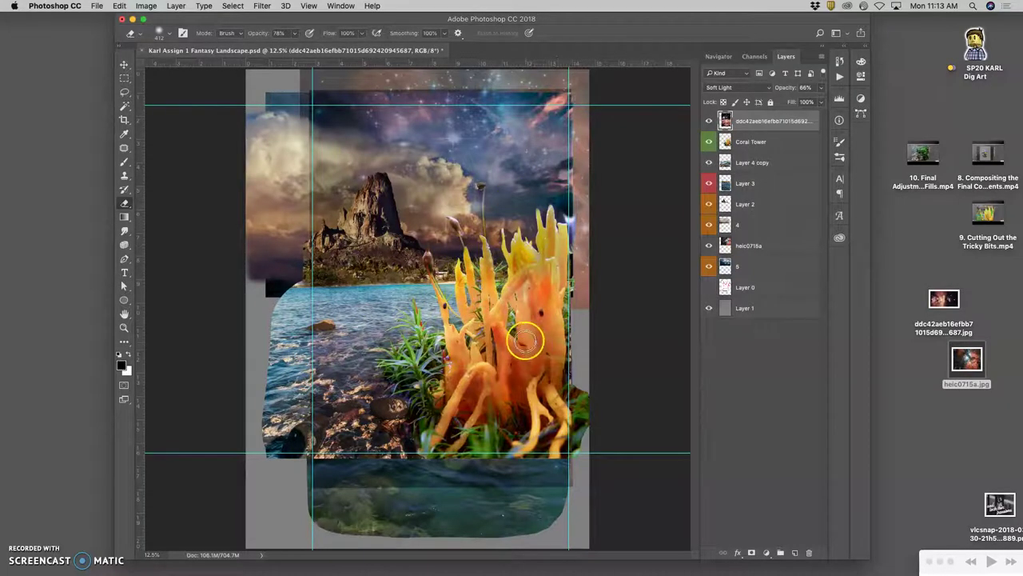
Step: Reduce the eraser to 71 px and erase the star layer along the tall plant's thin stem
key(super+equal)
key(super+equal)
key(super+equal)
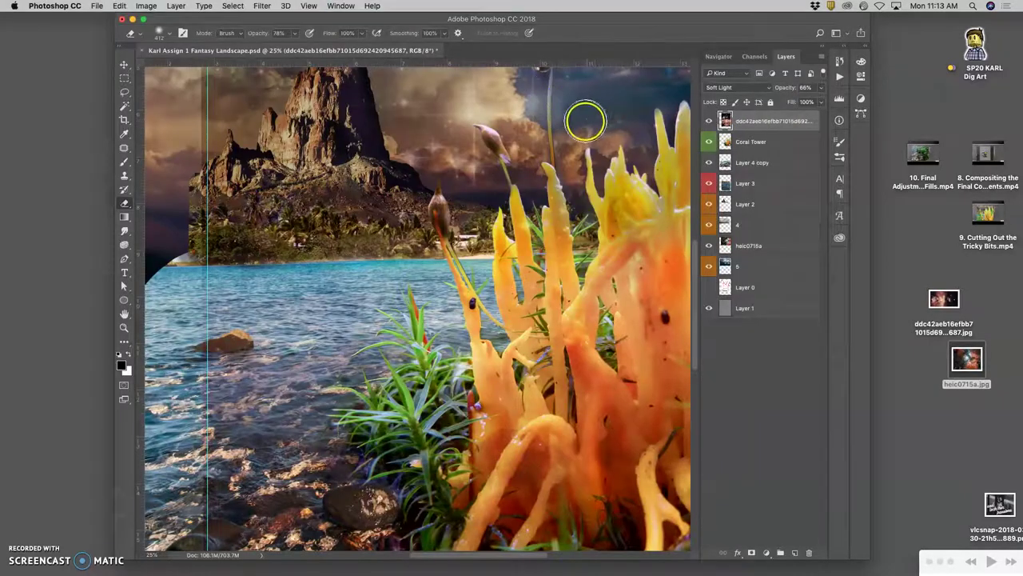
drag(589, 297, 493, 391)
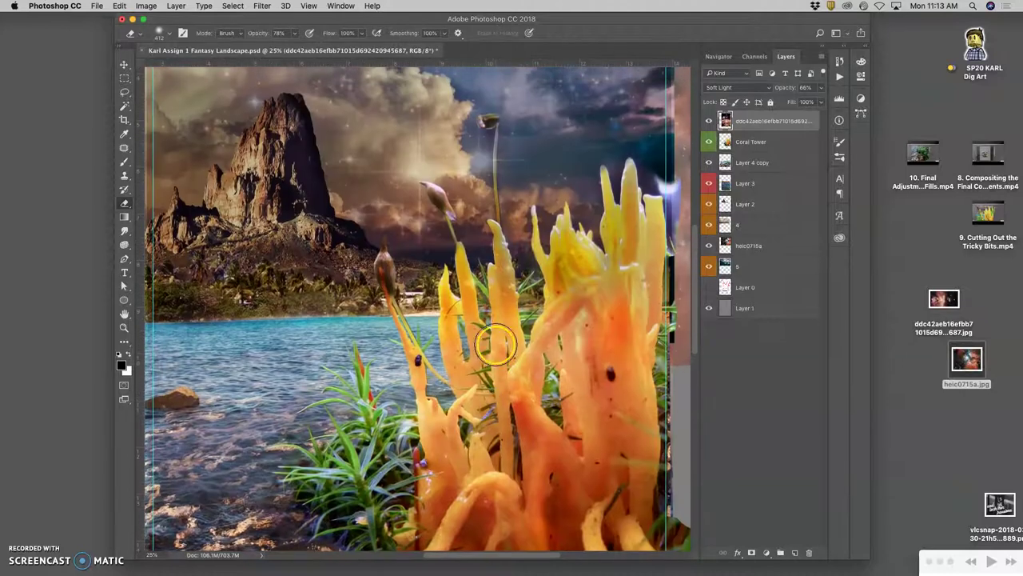
key(super+equal)
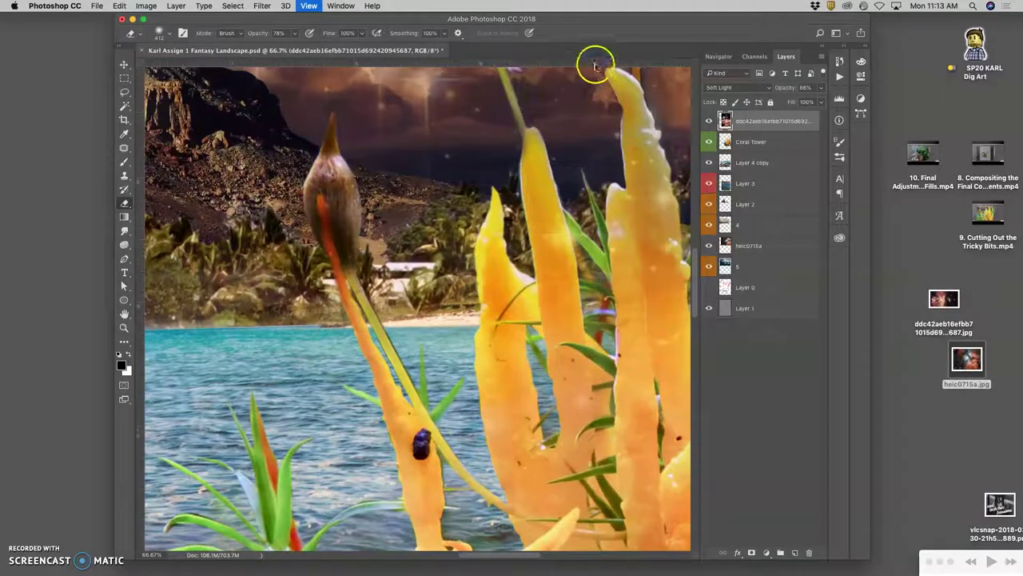
drag(541, 223, 482, 379)
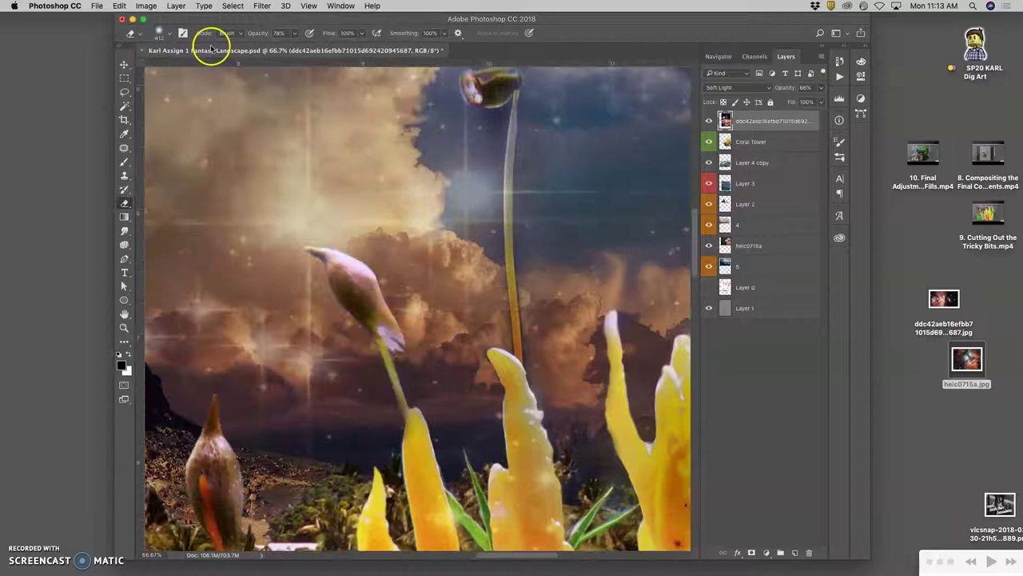
click(160, 35)
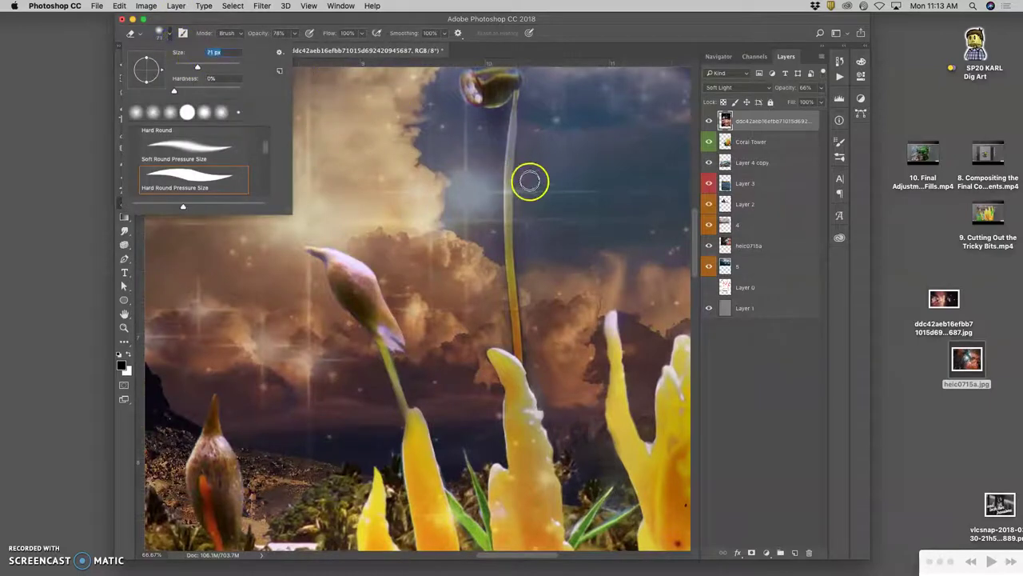
click(510, 196)
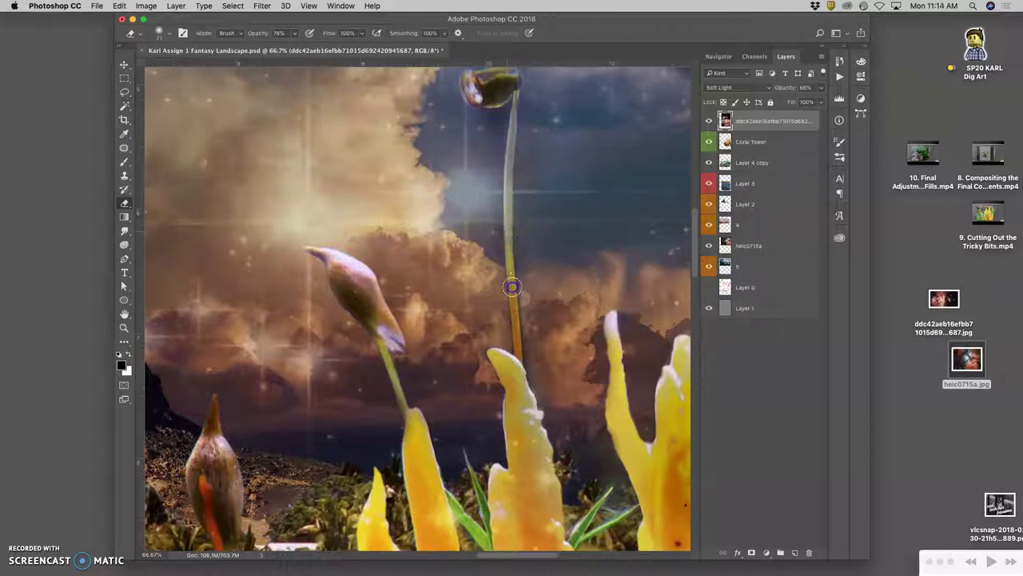
drag(514, 300, 512, 356)
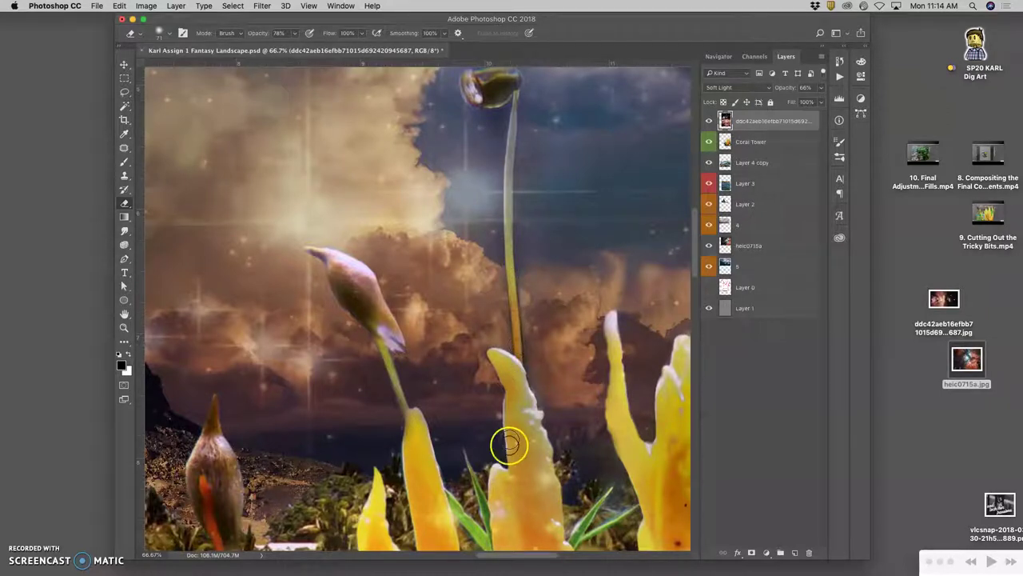
drag(548, 179, 551, 258)
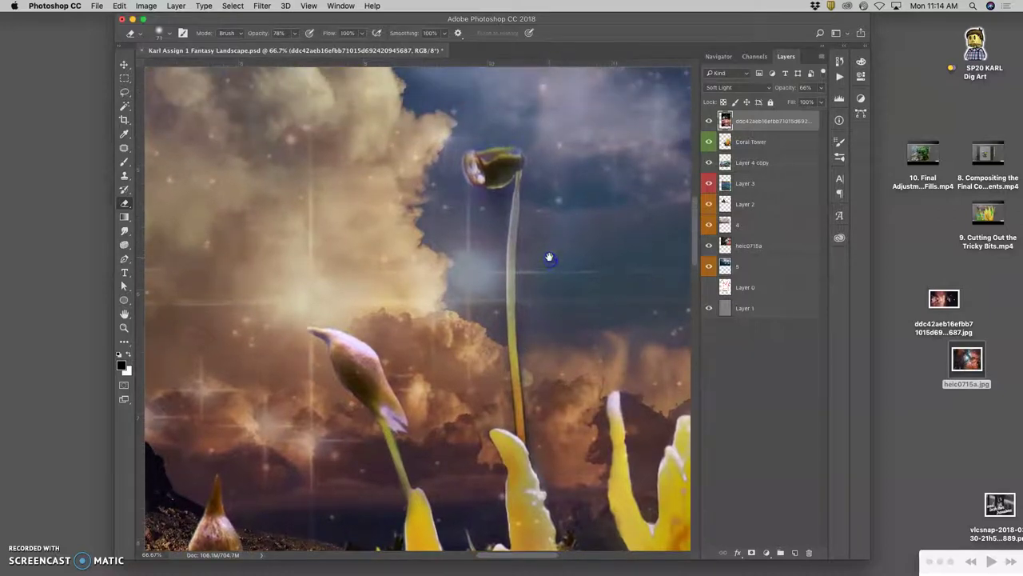
key(super+minus)
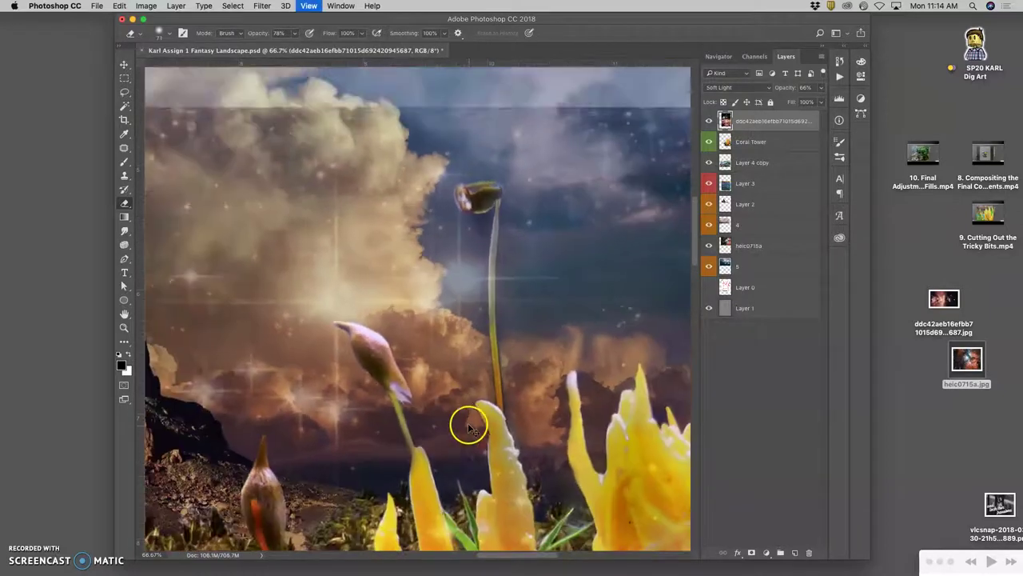
key(super+minus)
key(super+minus)
key(super+minus)
key(super+minus)
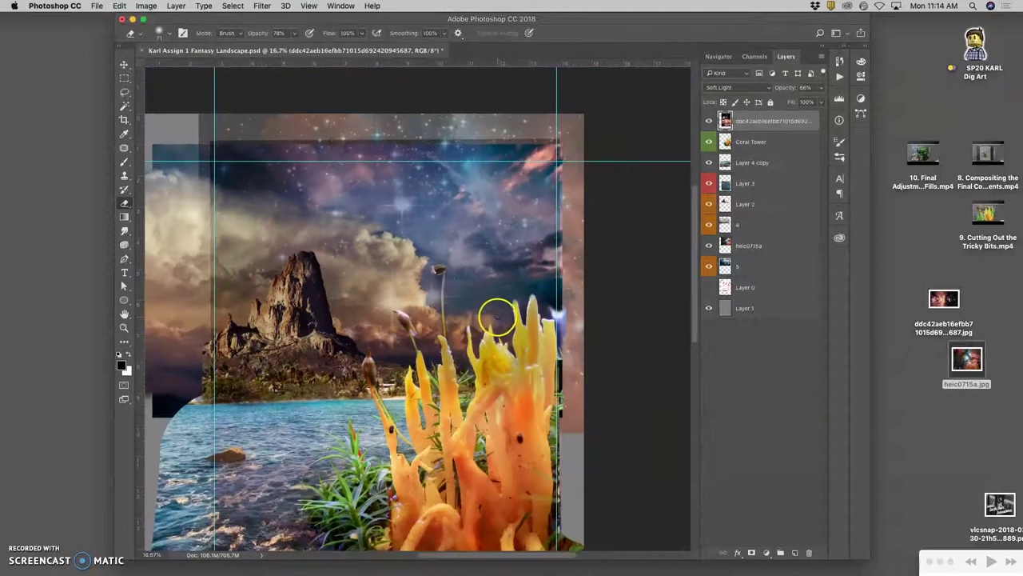
key(super+minus)
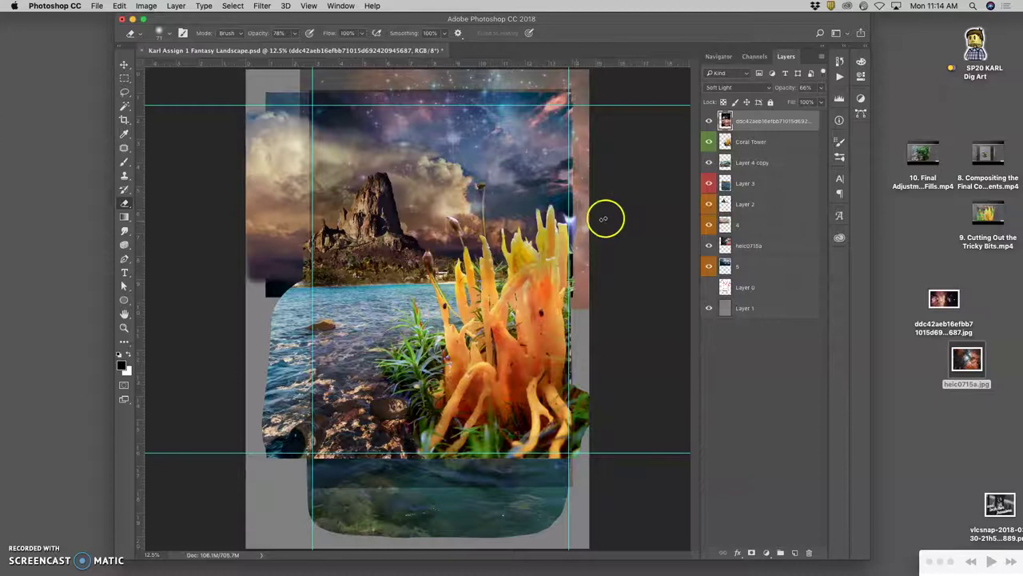
click(709, 122)
click(709, 123)
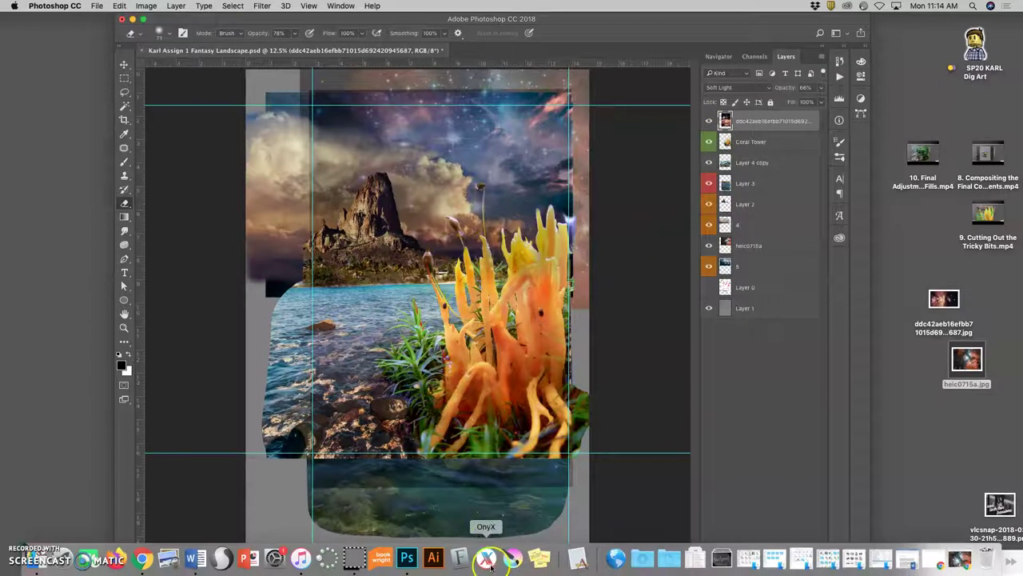
key(super+s)
Step: Switch to Chrome, search Google Images for "heavy fog texture fill" and browse the results for a usable fog image
mouse_move(459, 573)
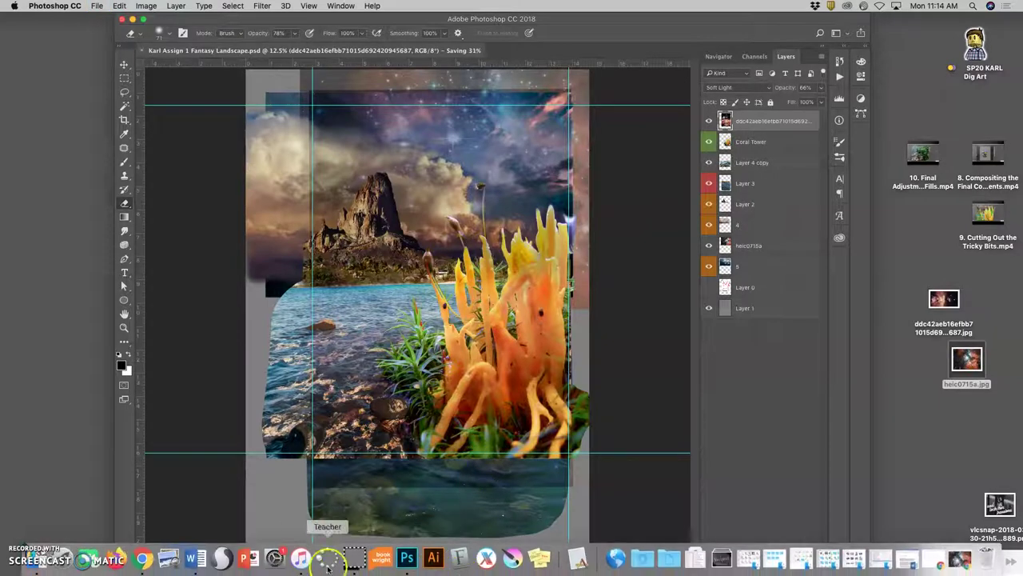
click(142, 560)
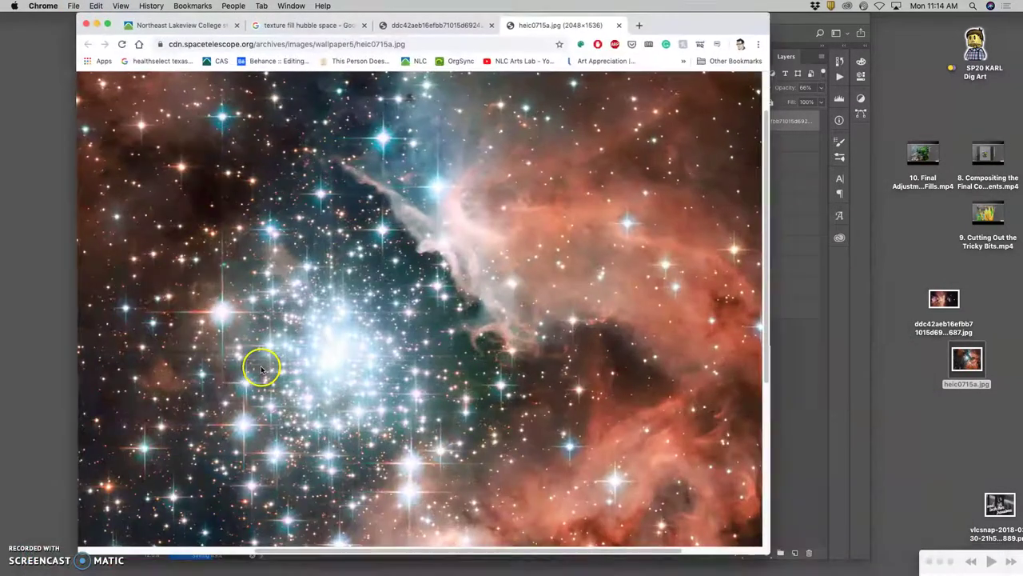
click(342, 27)
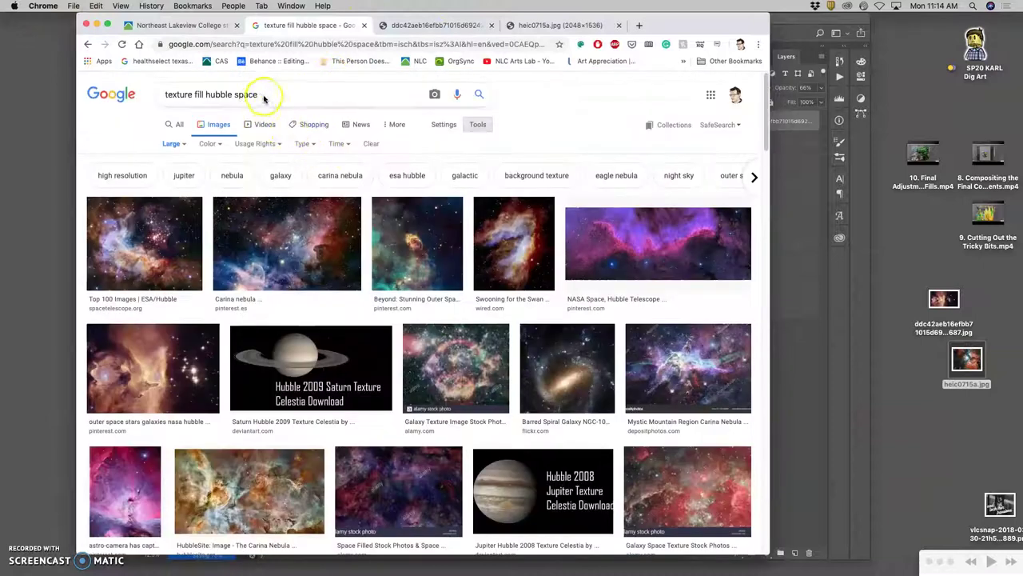
triple_click(177, 94)
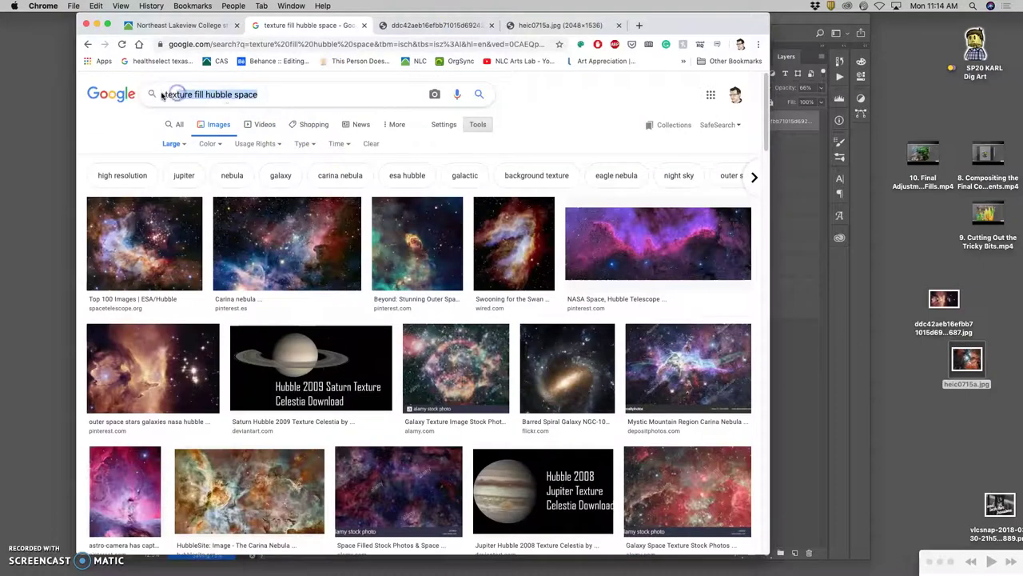
click(163, 94)
drag(165, 95, 280, 96)
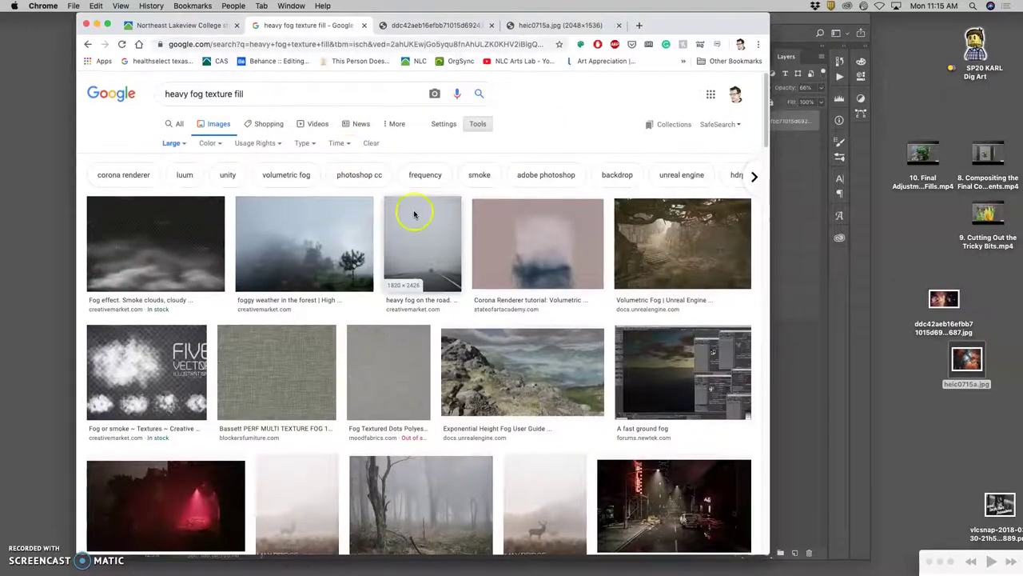
scroll(415, 200, down, 10)
scroll(415, 212, down, 15)
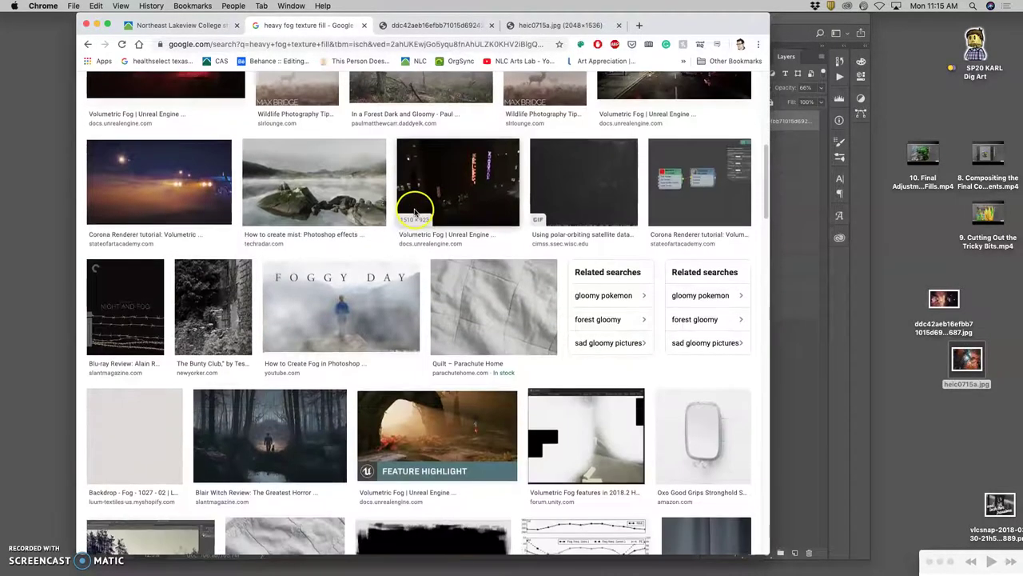
scroll(415, 212, down, 20)
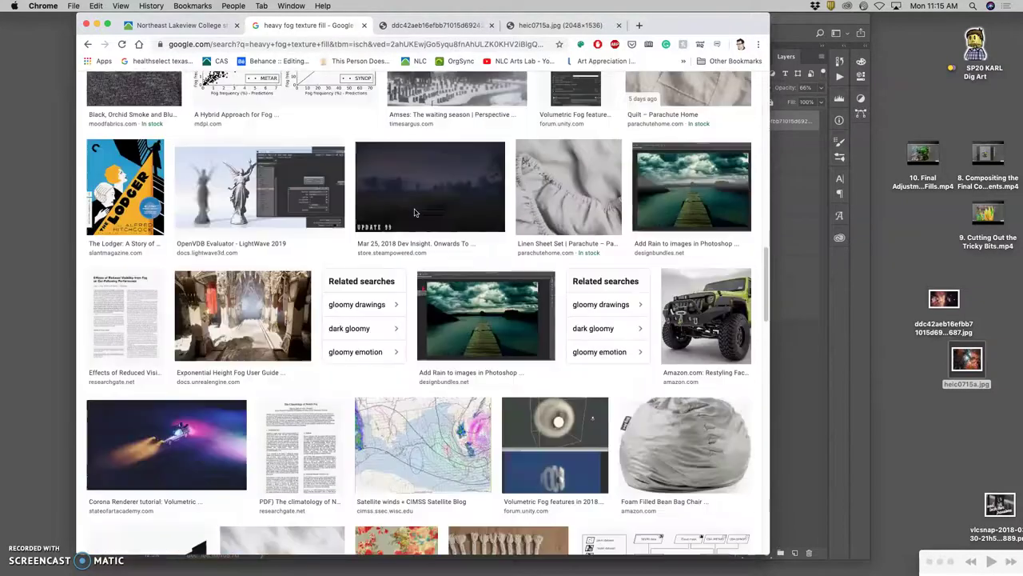
scroll(414, 212, up, 20)
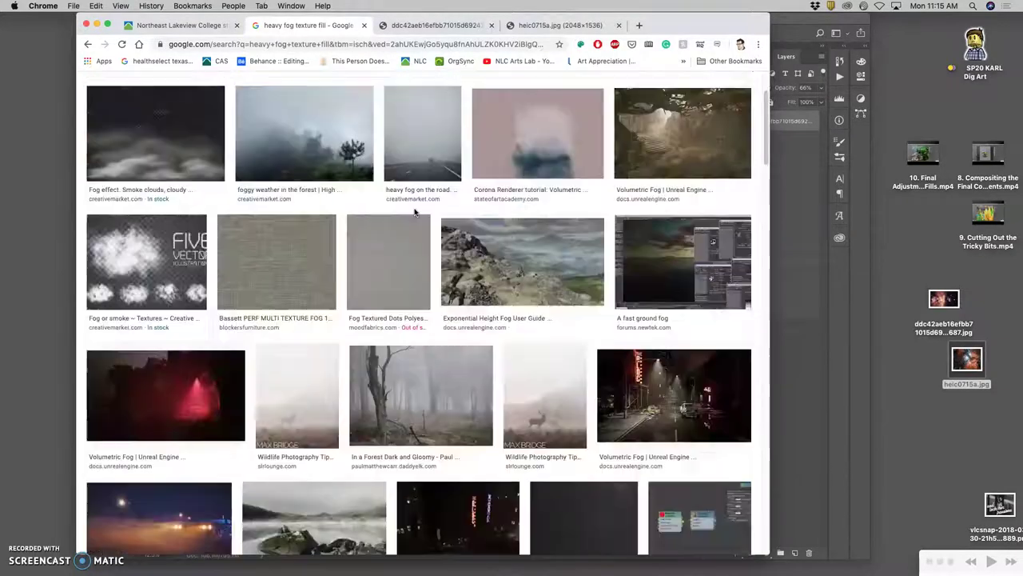
Step: Change the image search to "mist texture fill"
click(203, 97)
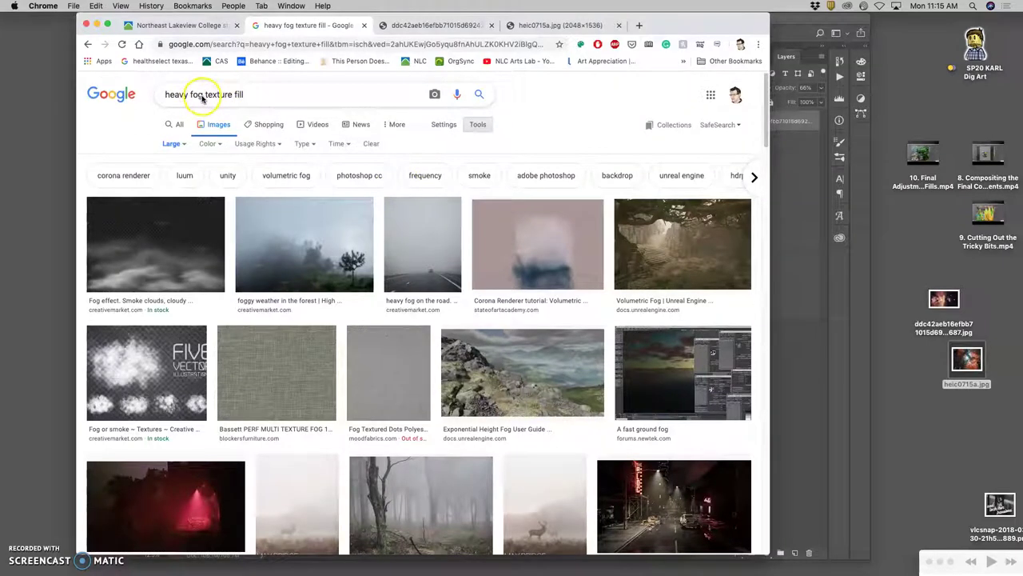
text(mist)
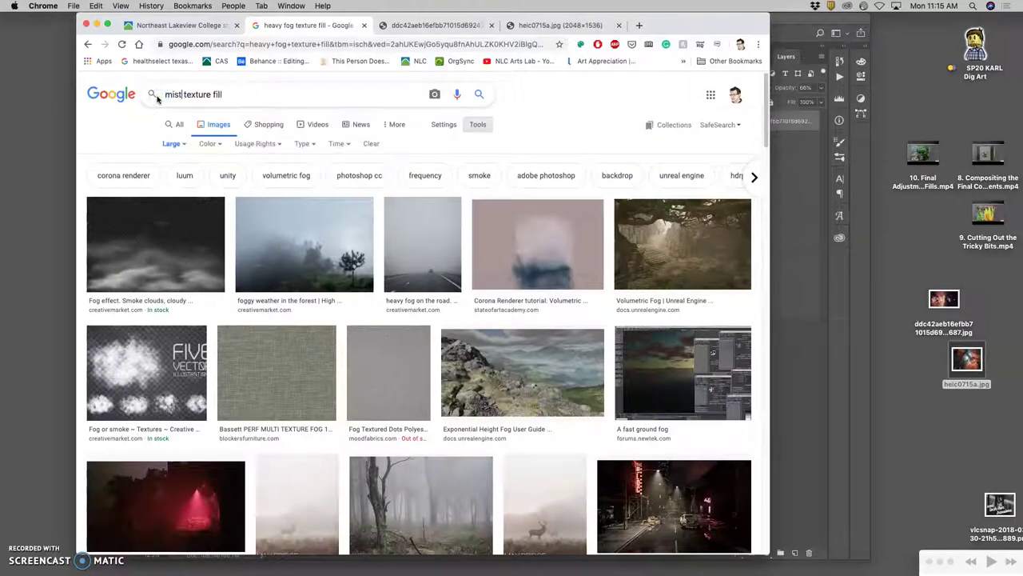
key(Return)
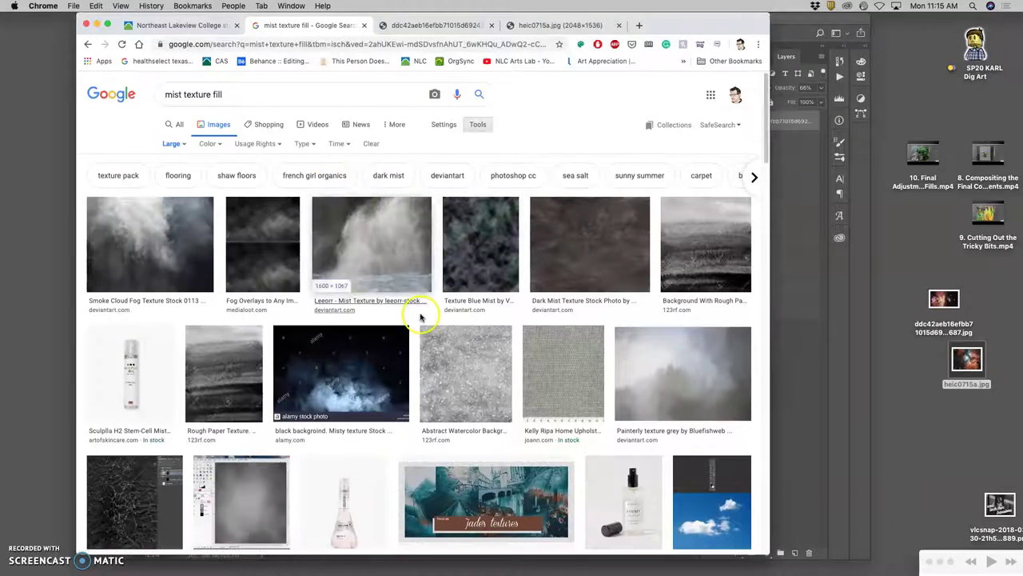
Step: Open the Smoke Cloud Fog Texture Stock 0113 result and its image in separate tabs to check the image's size, and close both
scroll(422, 317, down, 1)
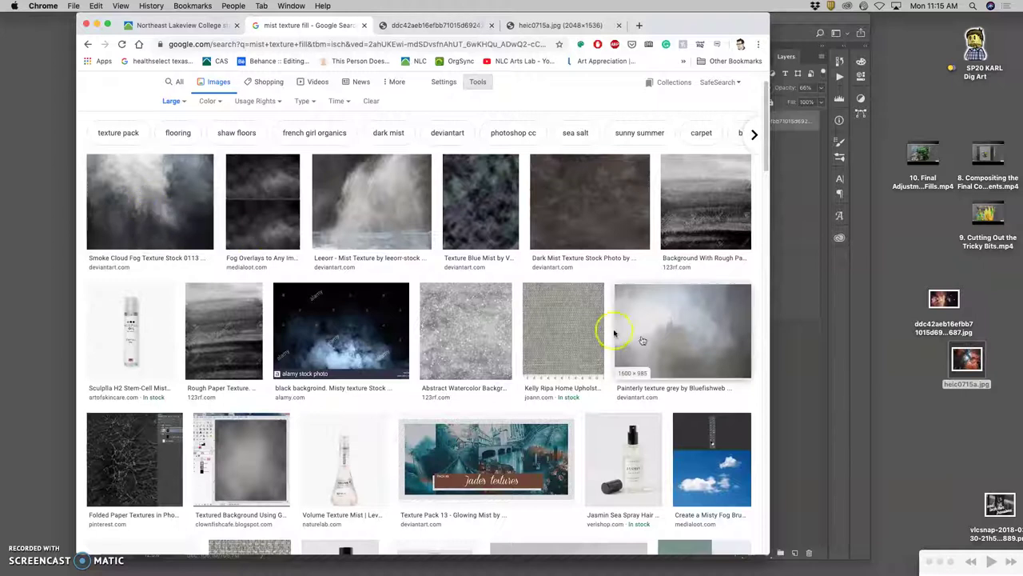
right_click(163, 192)
click(204, 196)
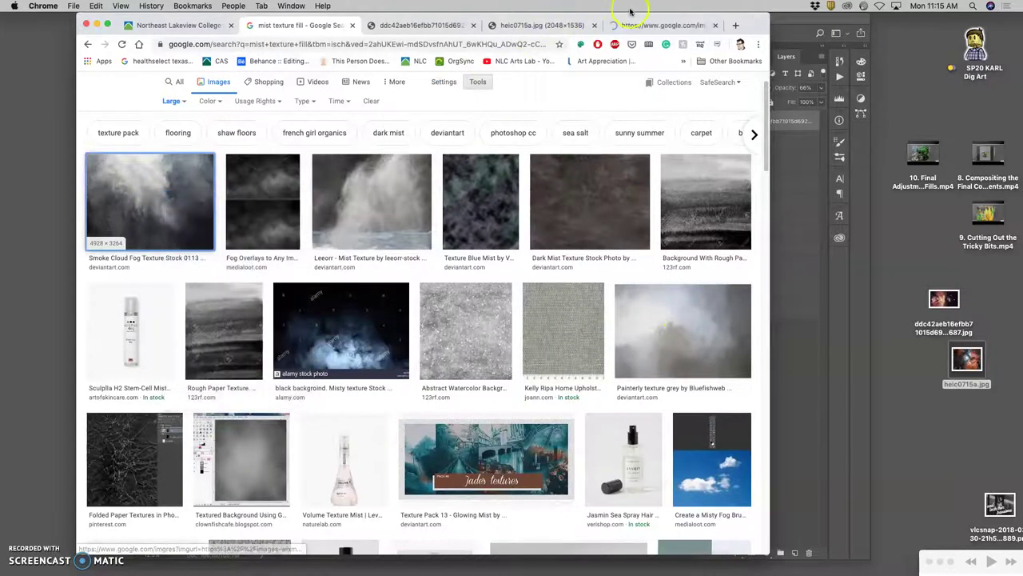
click(639, 26)
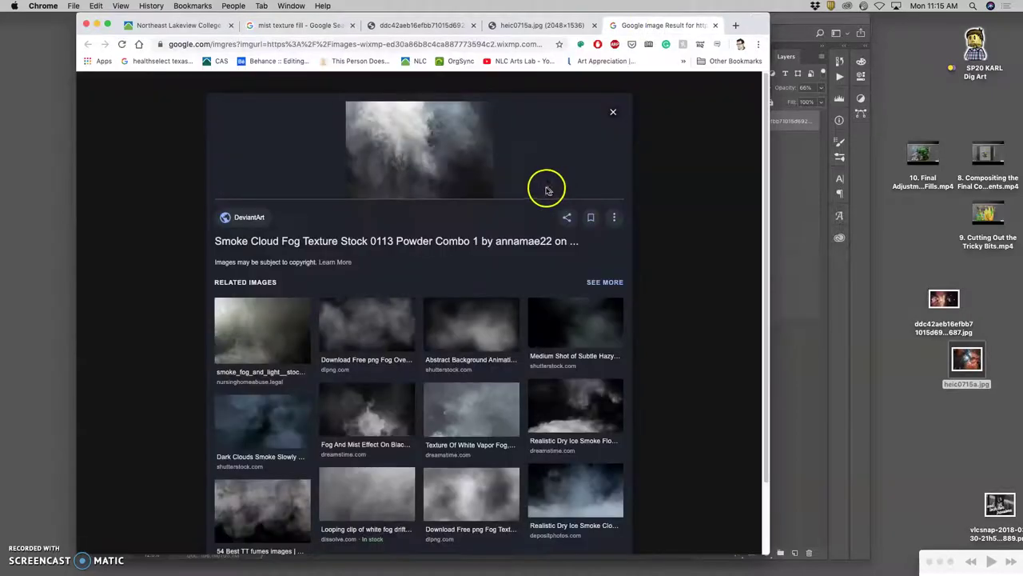
right_click(417, 164)
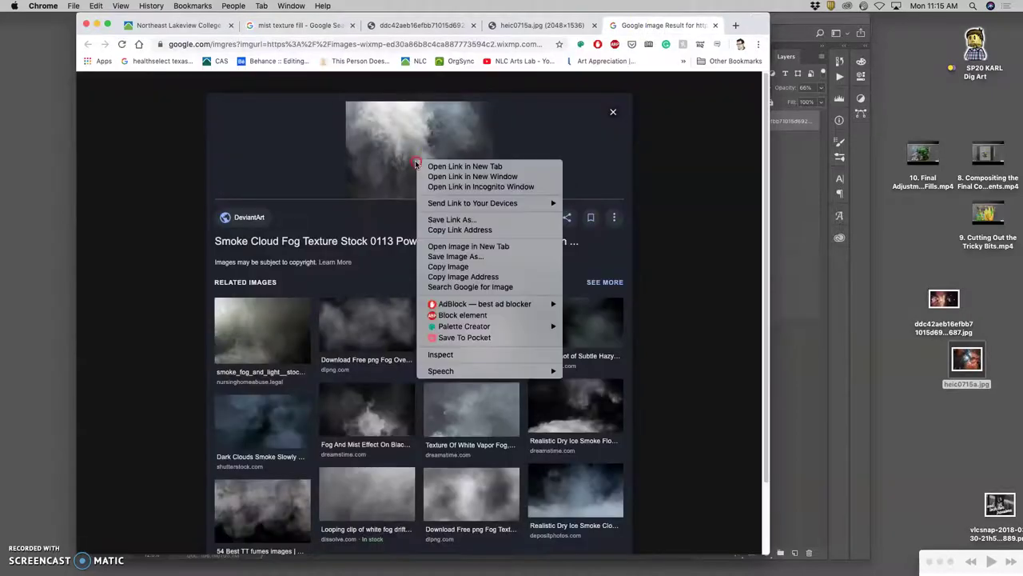
click(469, 246)
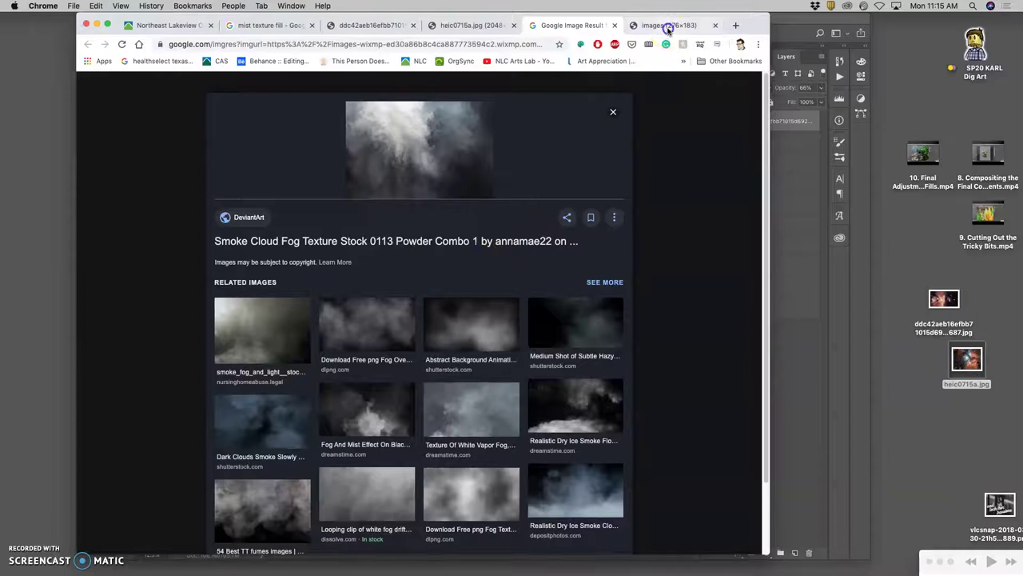
click(678, 27)
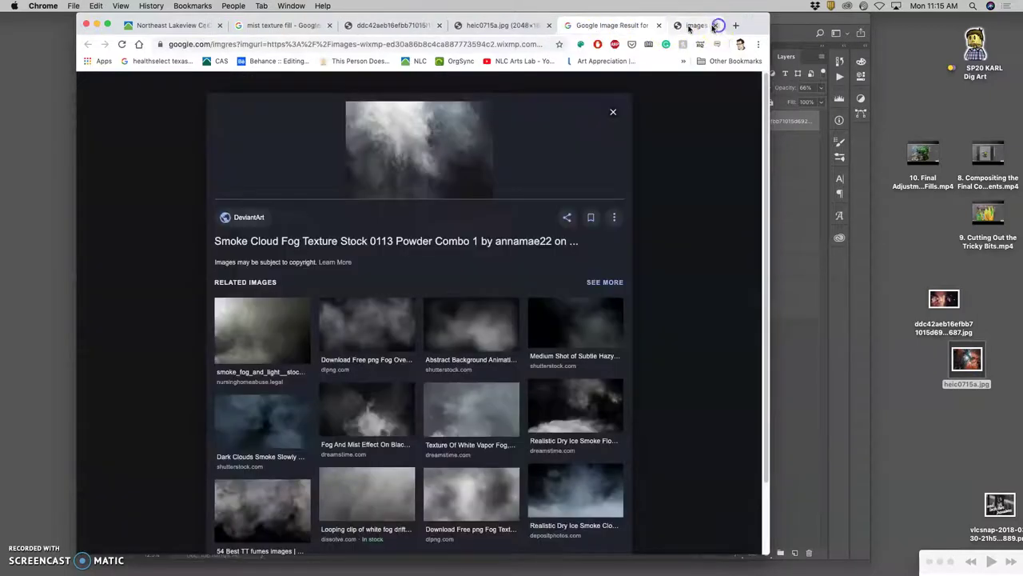
click(717, 27)
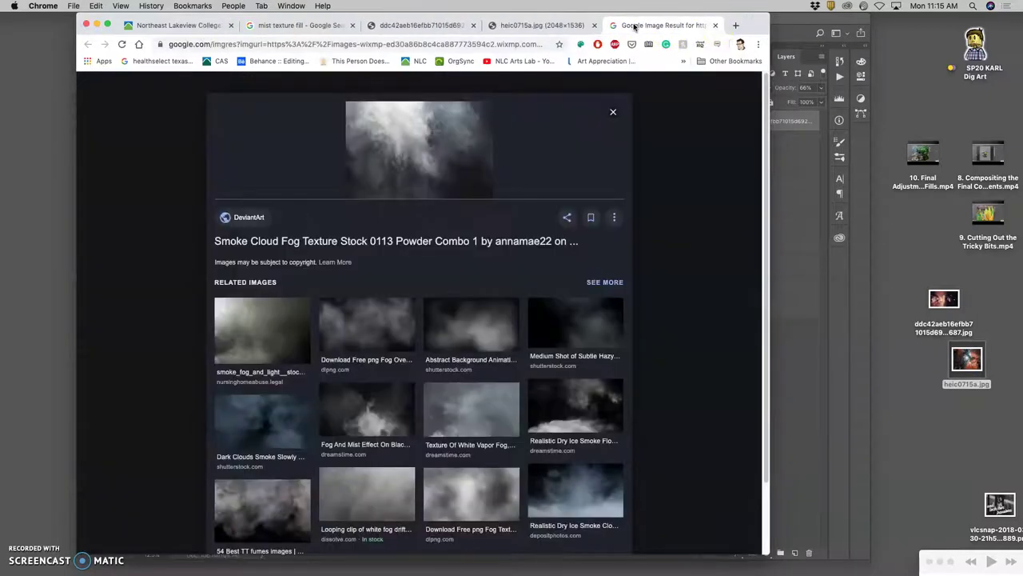
click(716, 27)
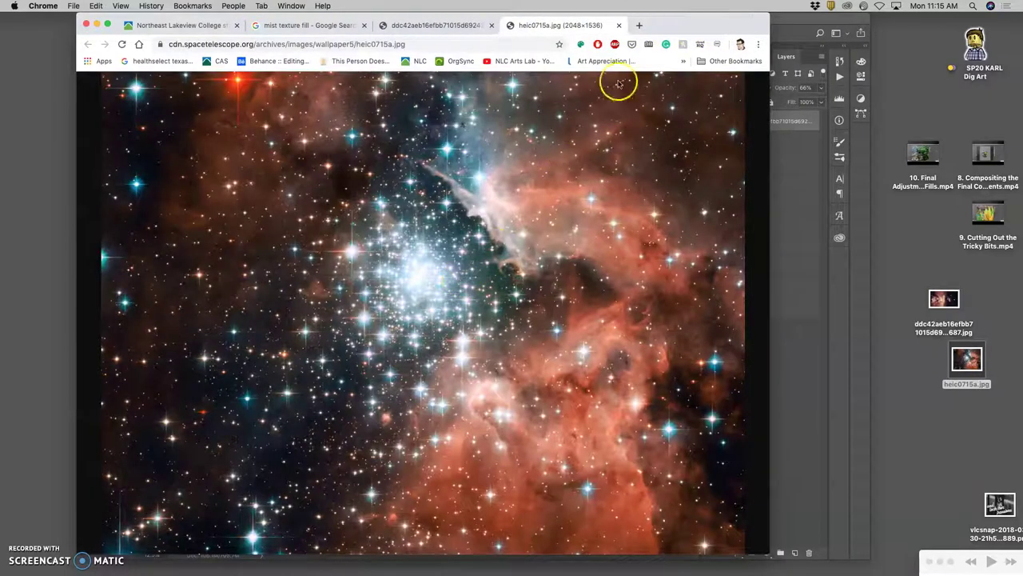
Step: Reopen the closed Smoke Cloud Fog Texture result from the browsing history and examine its DeviantArt page for a full-size image
click(156, 7)
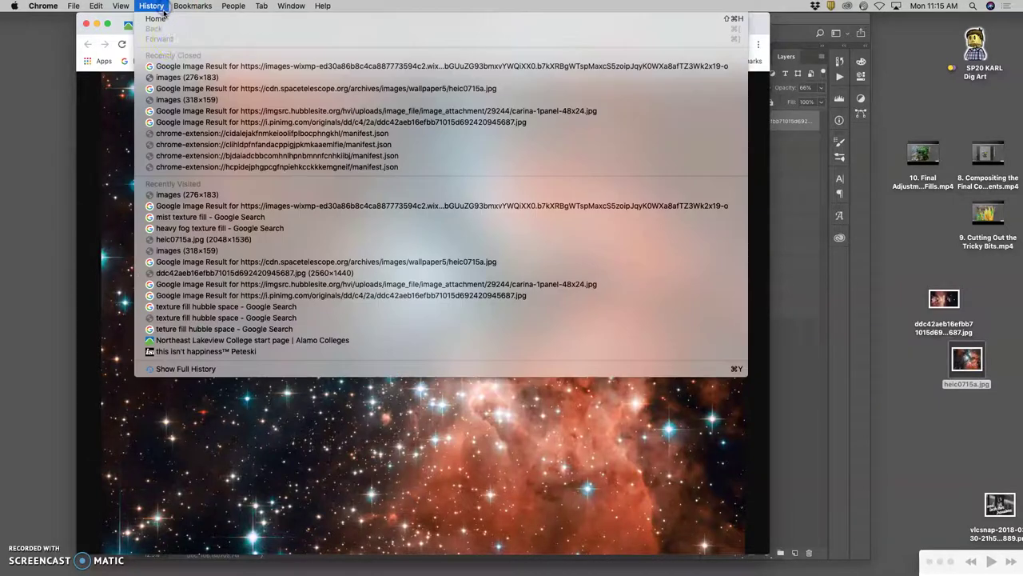
click(176, 69)
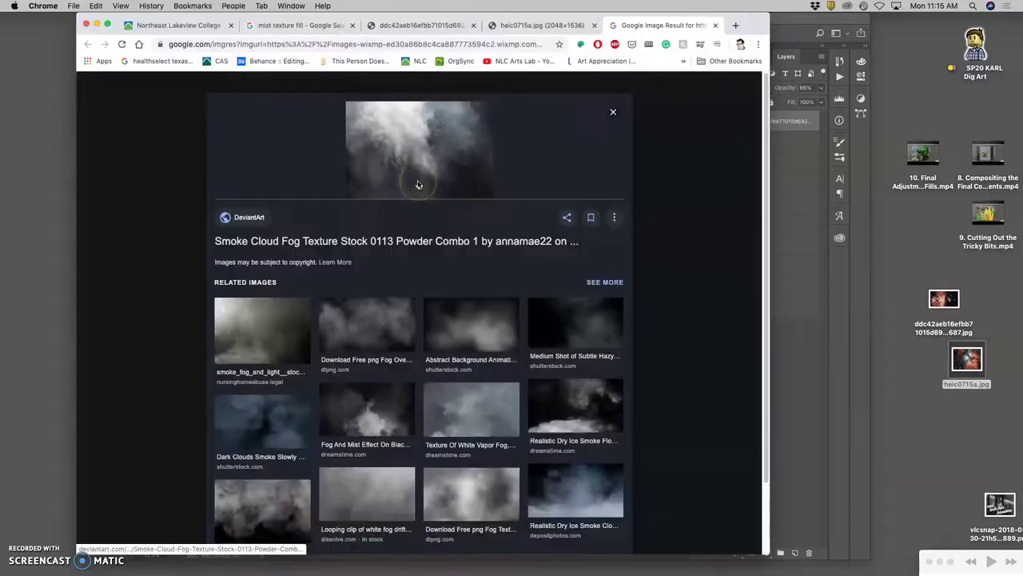
click(324, 234)
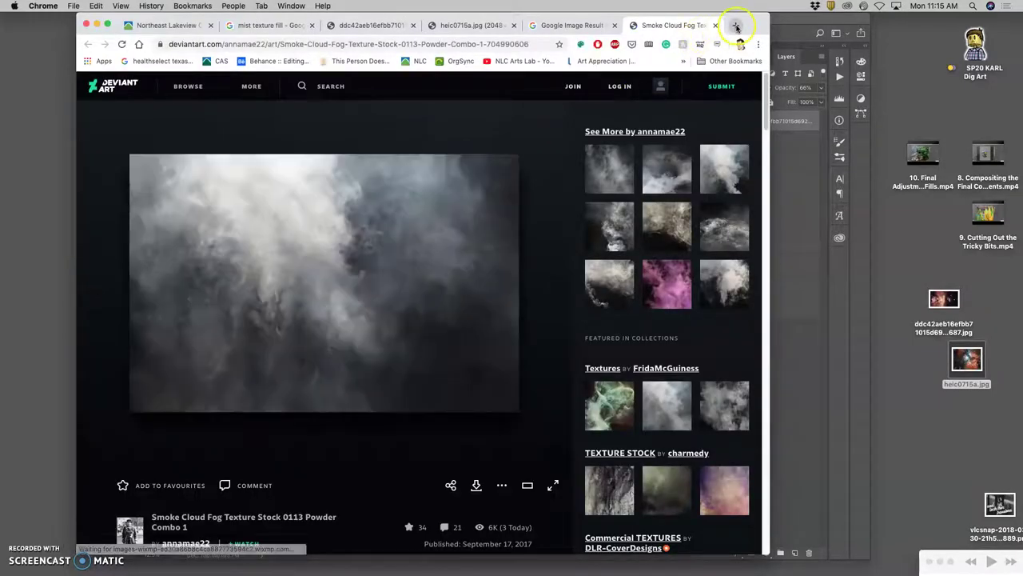
scroll(352, 310, down, 5)
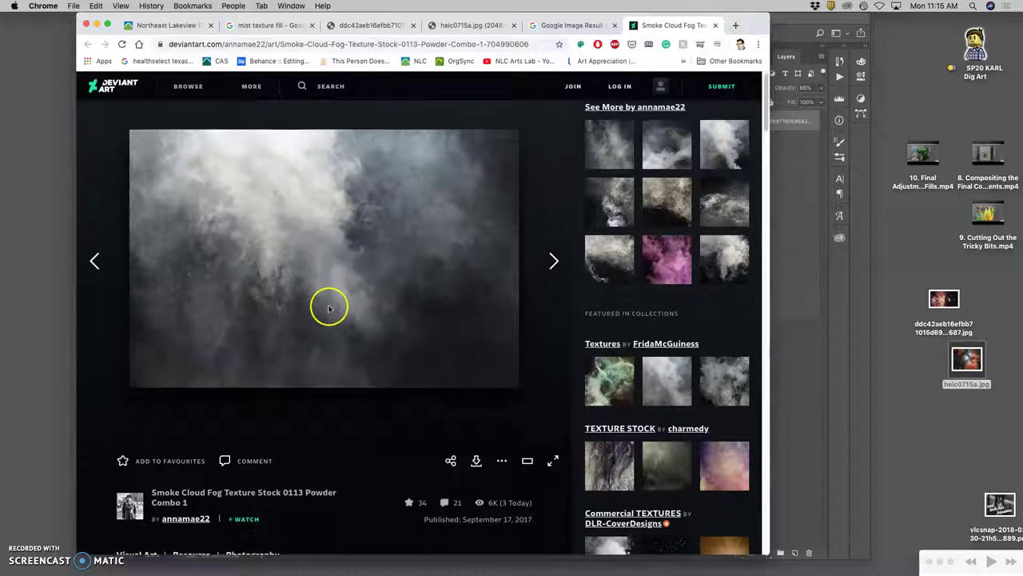
mouse_move(478, 278)
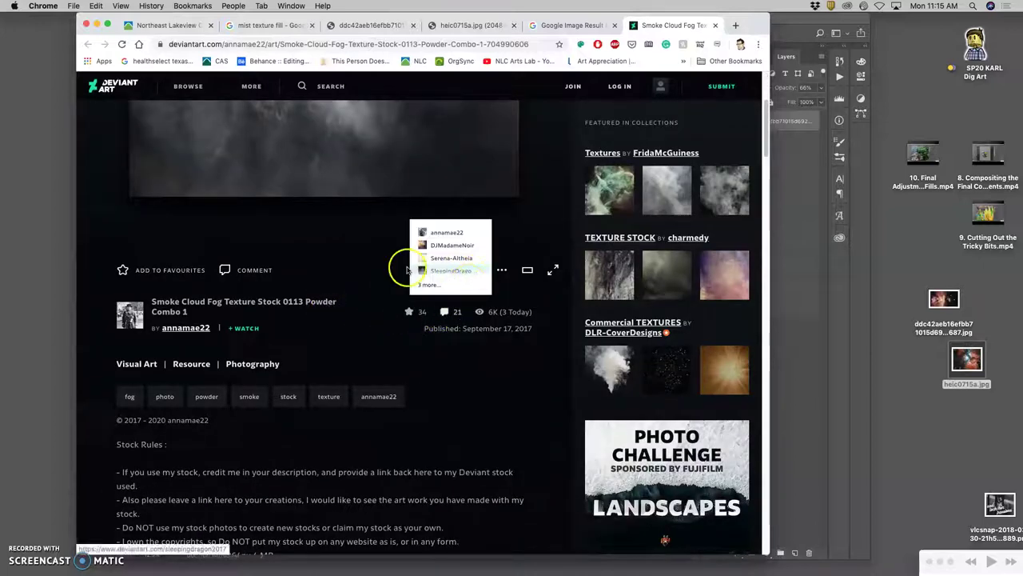
scroll(320, 235, down, 10)
scroll(320, 235, up, 15)
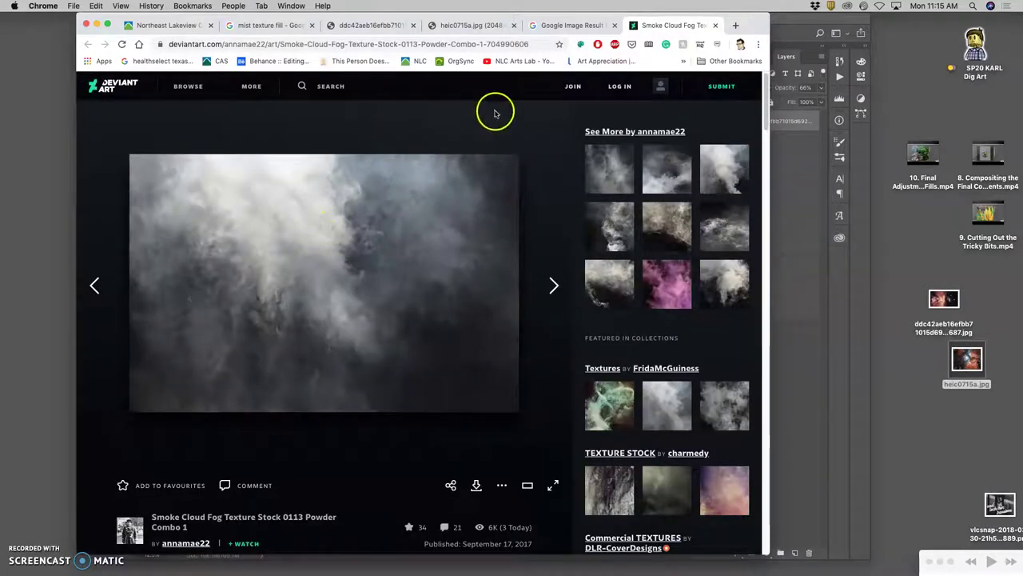
Step: Search Google for "mist texture fill" in a new tab and show the image results
click(733, 25)
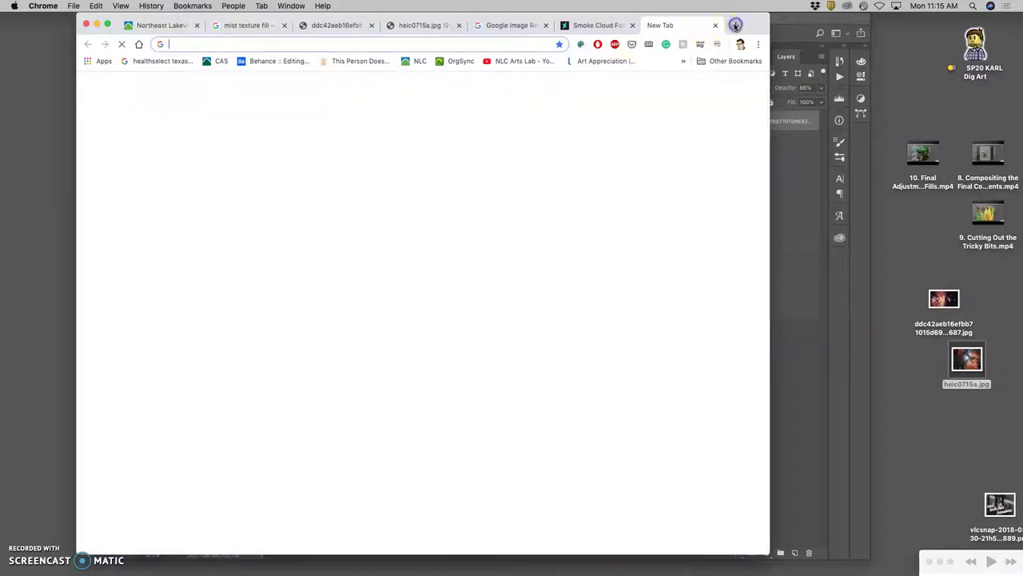
text(mist teturef)
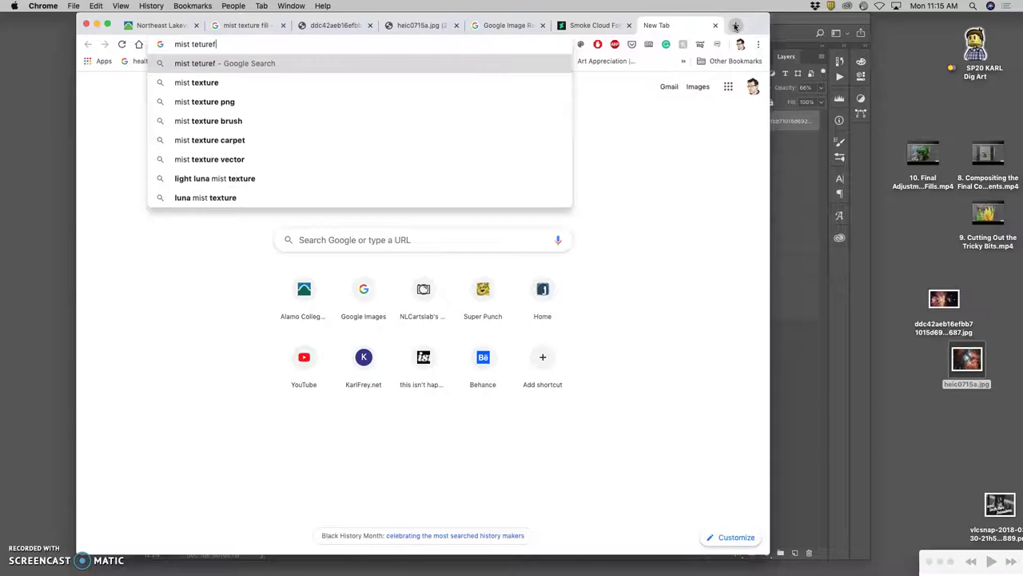
key(BackSpace)
key(BackSpace)
key(BackSpace)
key(BackSpace)
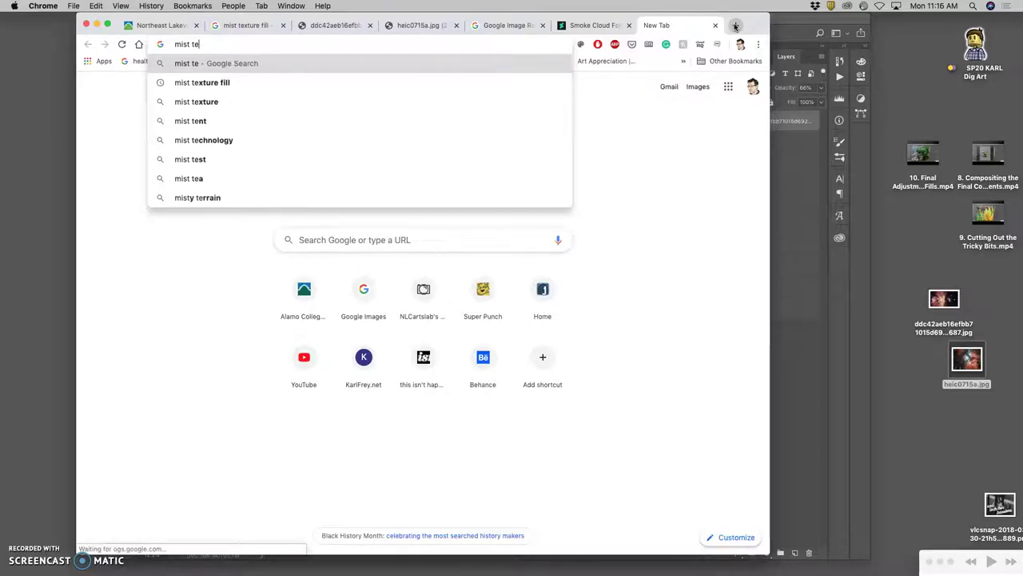
text(xture)
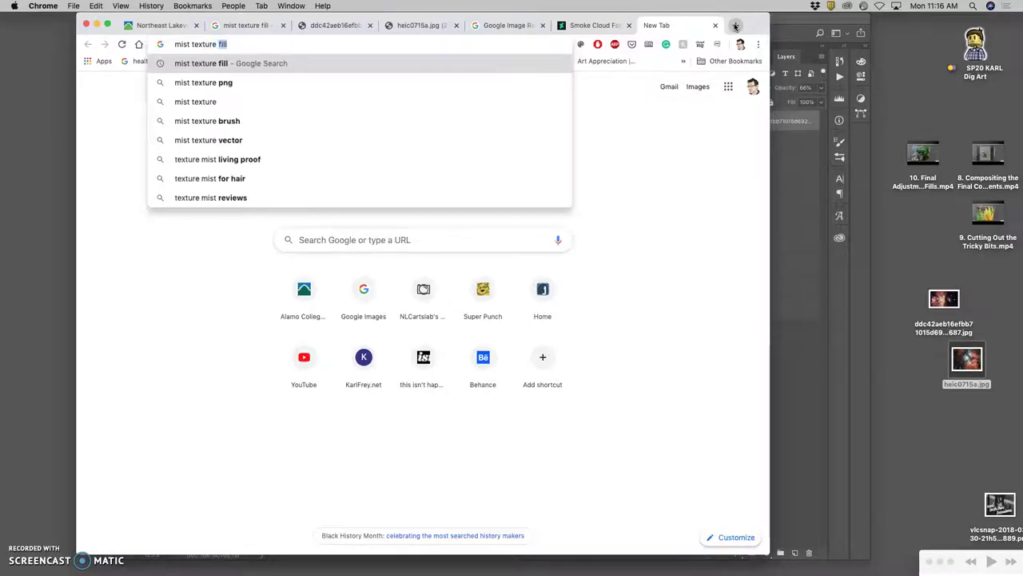
text( fill)
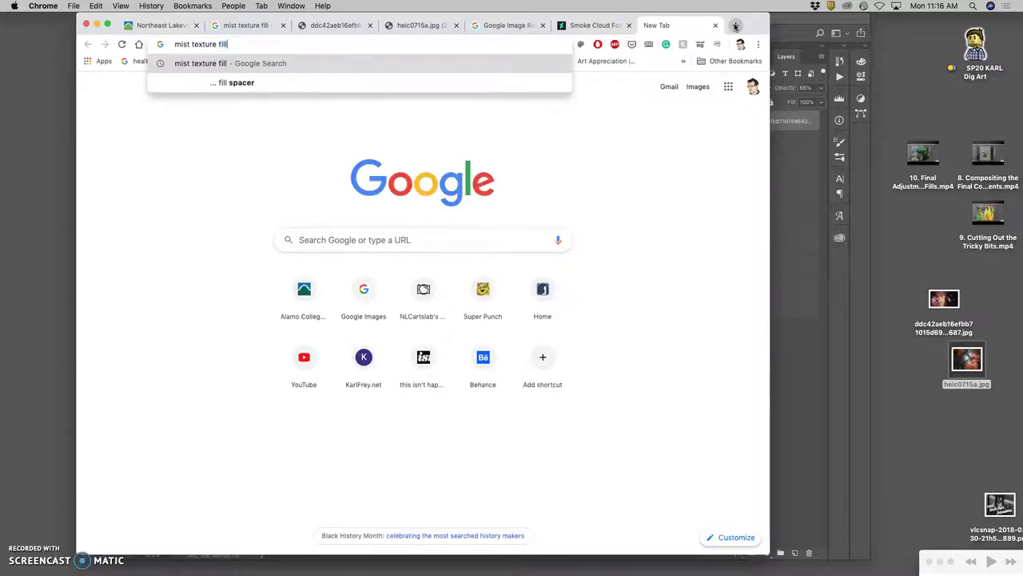
key(Return)
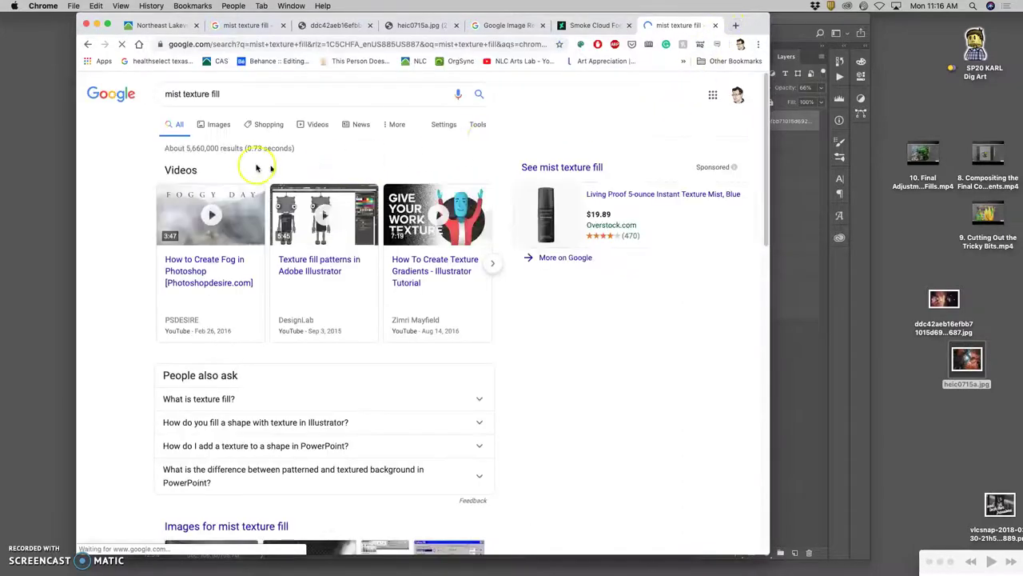
click(217, 125)
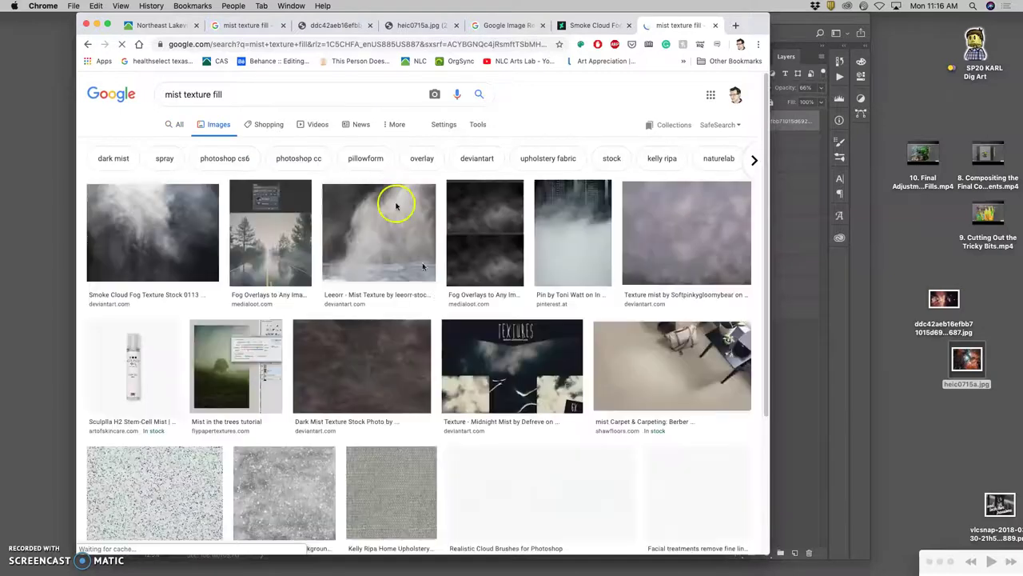
Step: Browse the mist texture image results and limit them to large images
scroll(430, 309, down, 10)
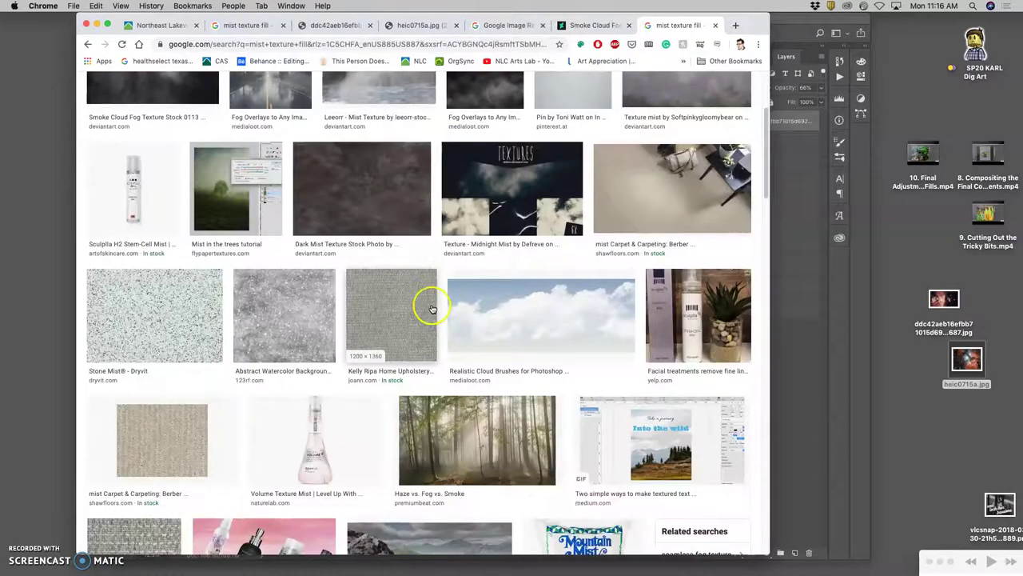
scroll(446, 308, down, 8)
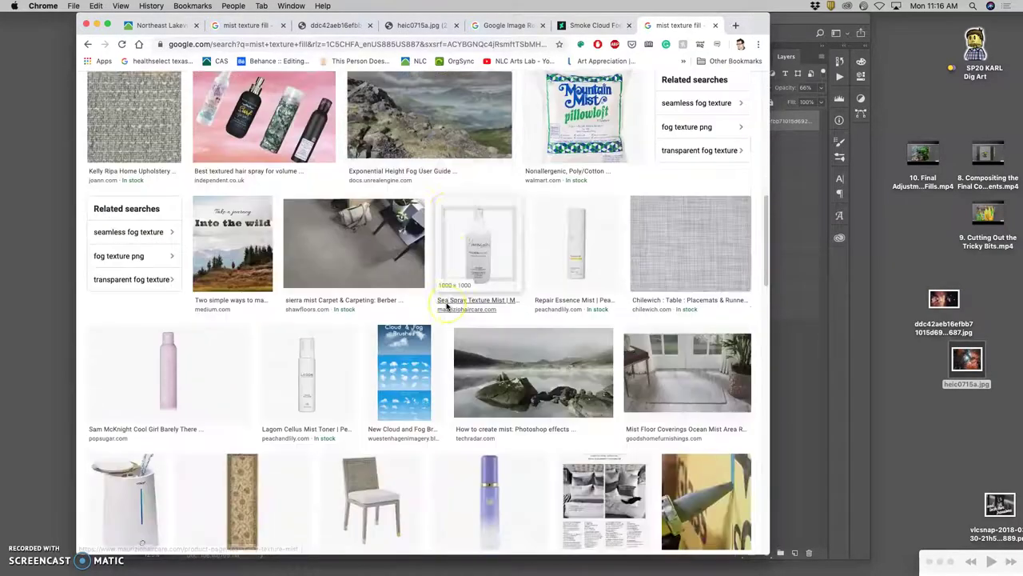
scroll(446, 307, down, 6)
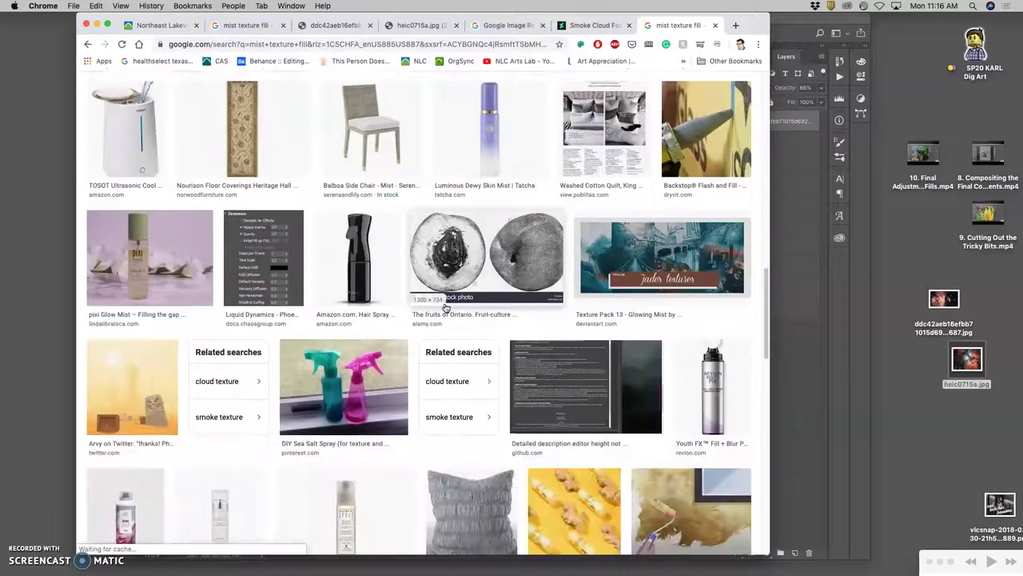
scroll(446, 307, up, 20)
click(477, 124)
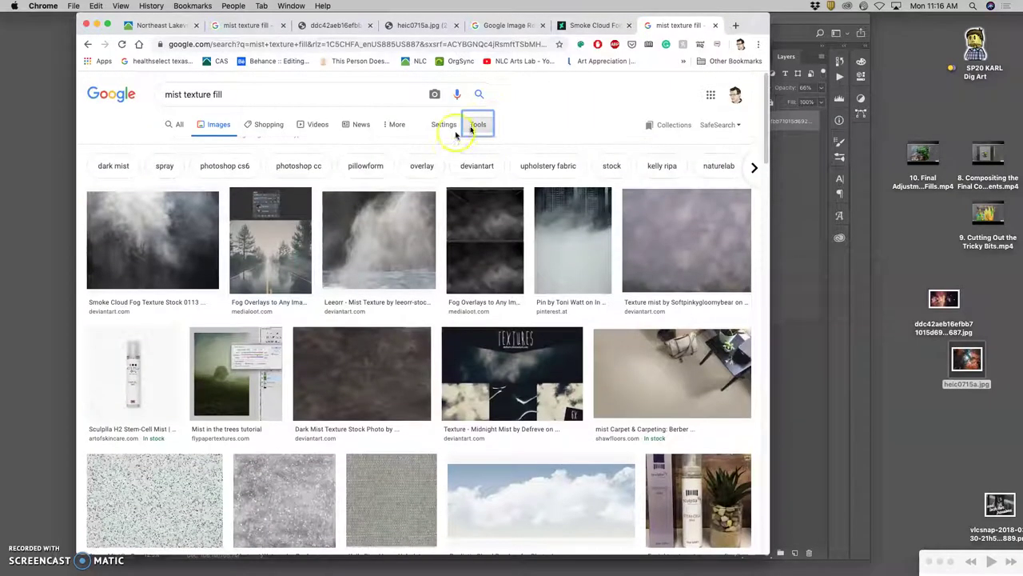
click(168, 144)
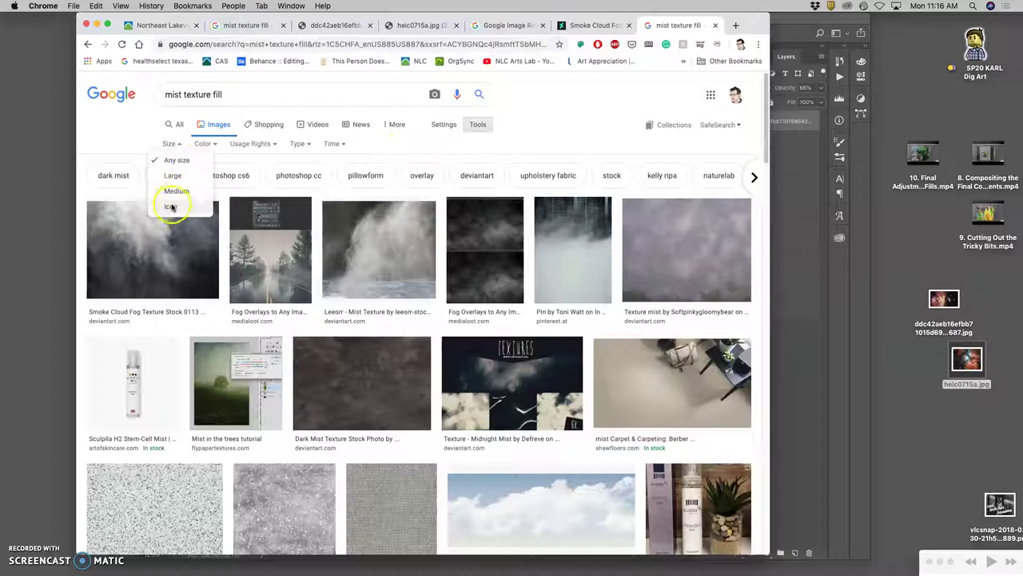
click(173, 175)
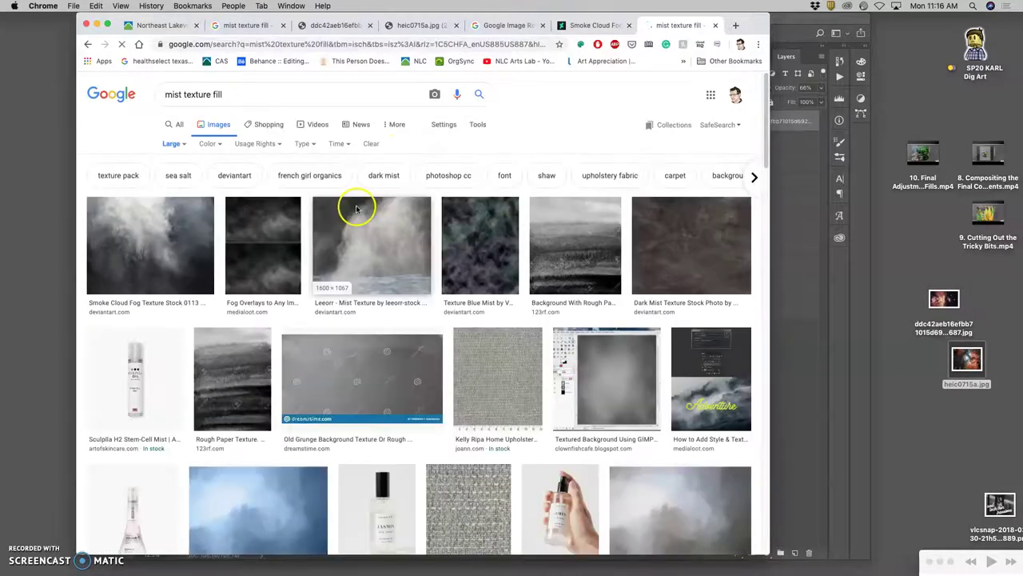
Step: Open the Leeorr - Mist Texture waterfall image in its own tab at full size
right_click(387, 253)
click(408, 255)
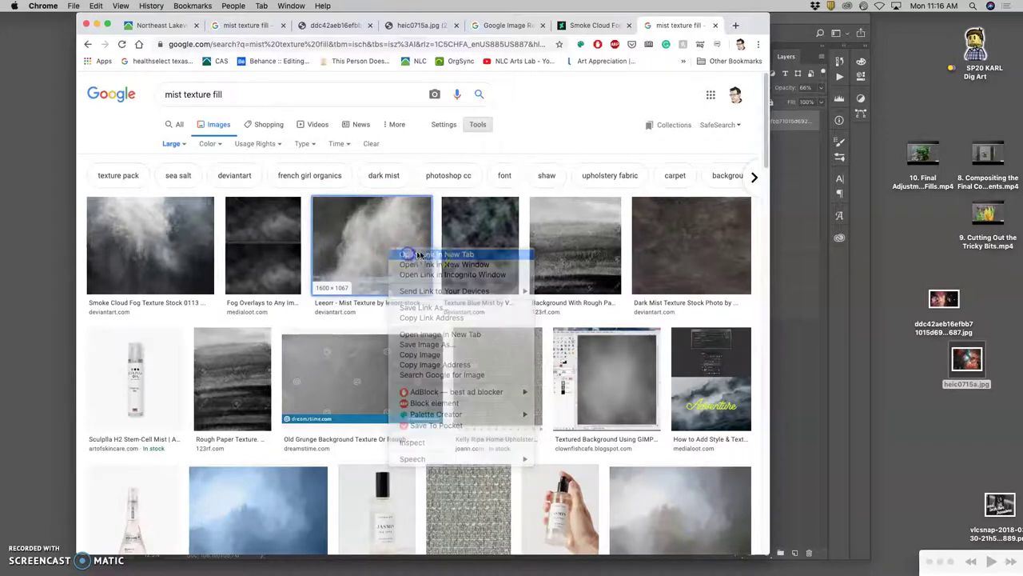
click(681, 25)
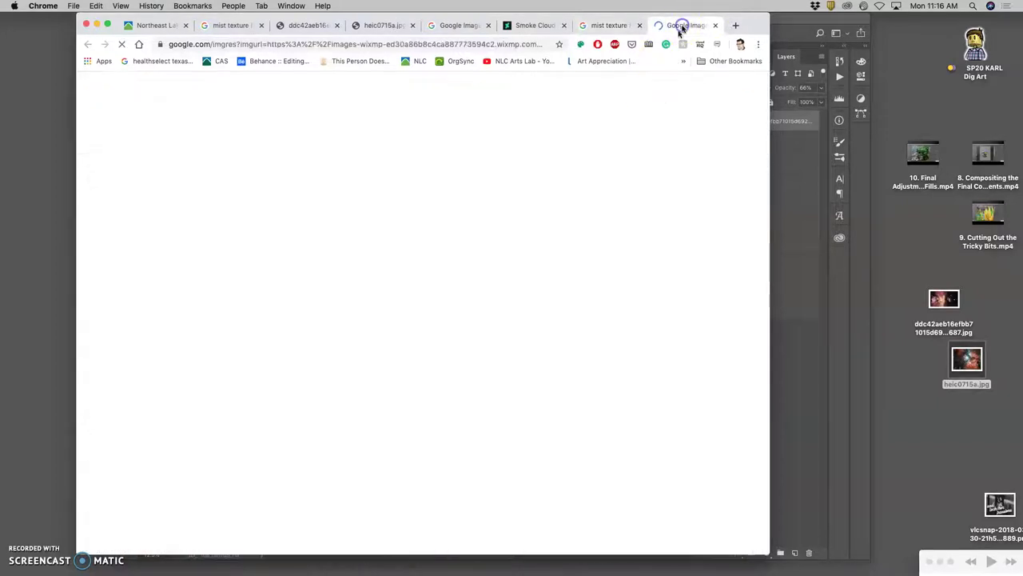
right_click(478, 242)
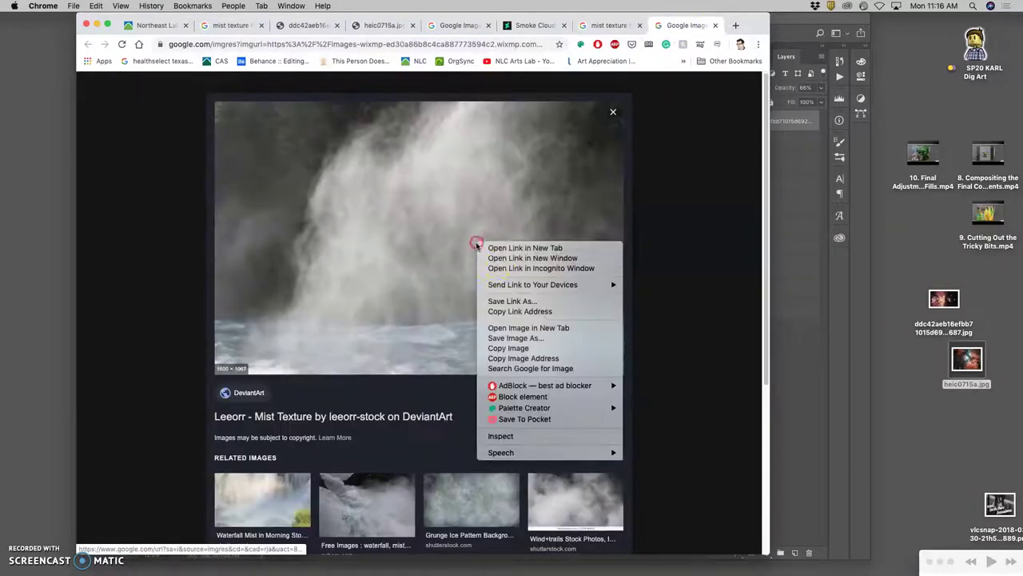
click(530, 326)
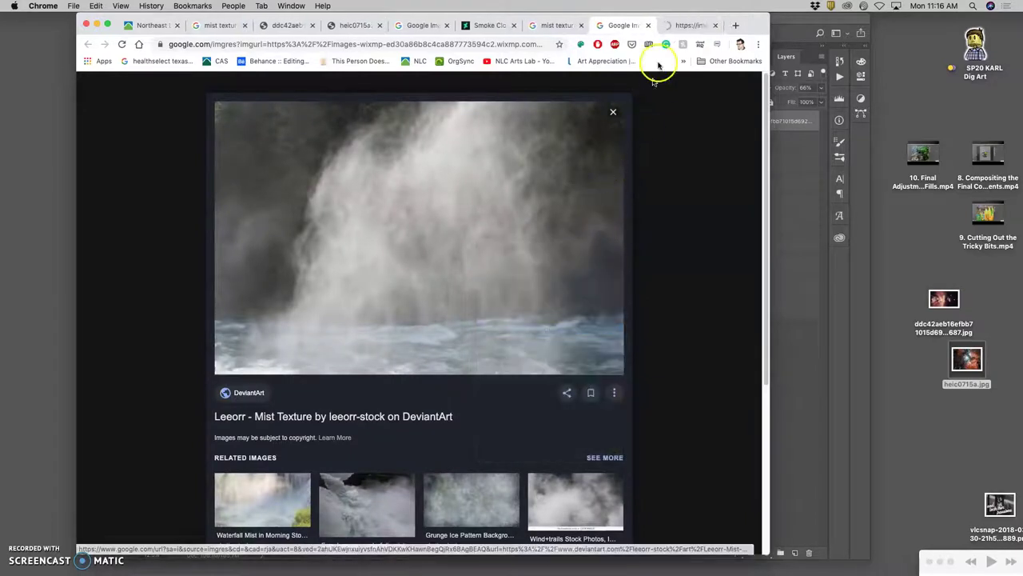
click(685, 25)
click(454, 312)
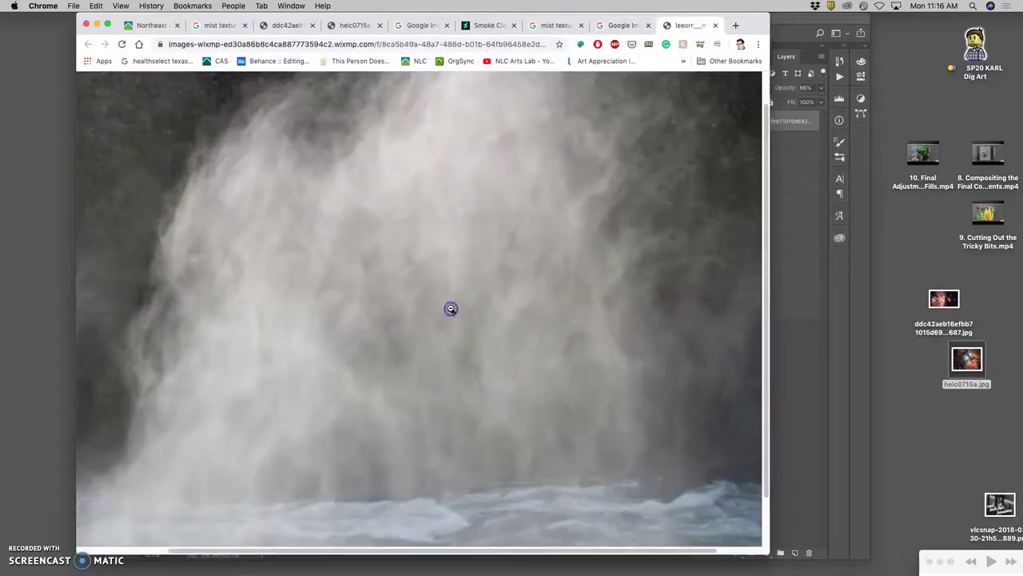
drag(464, 305, 900, 393)
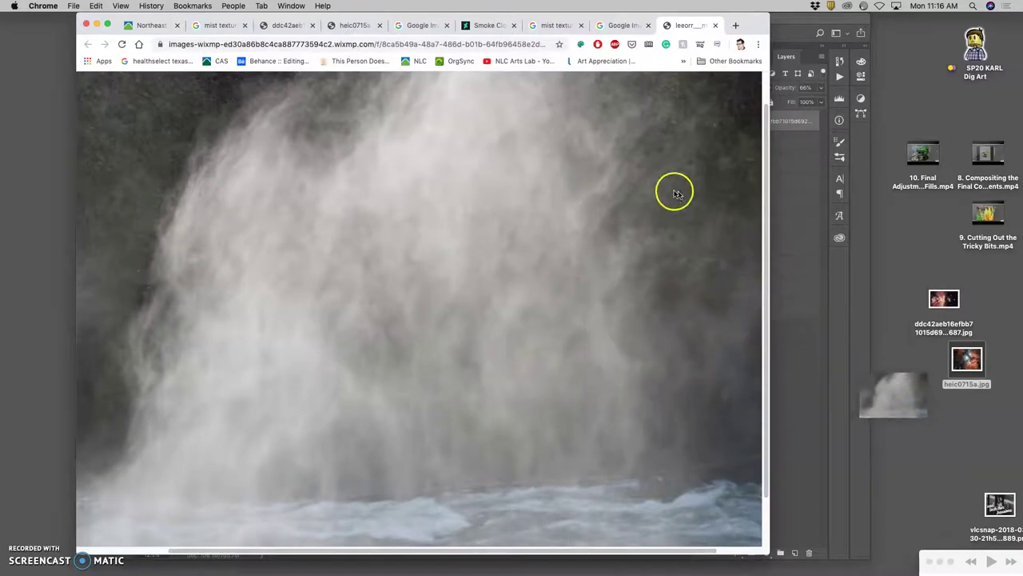
click(793, 367)
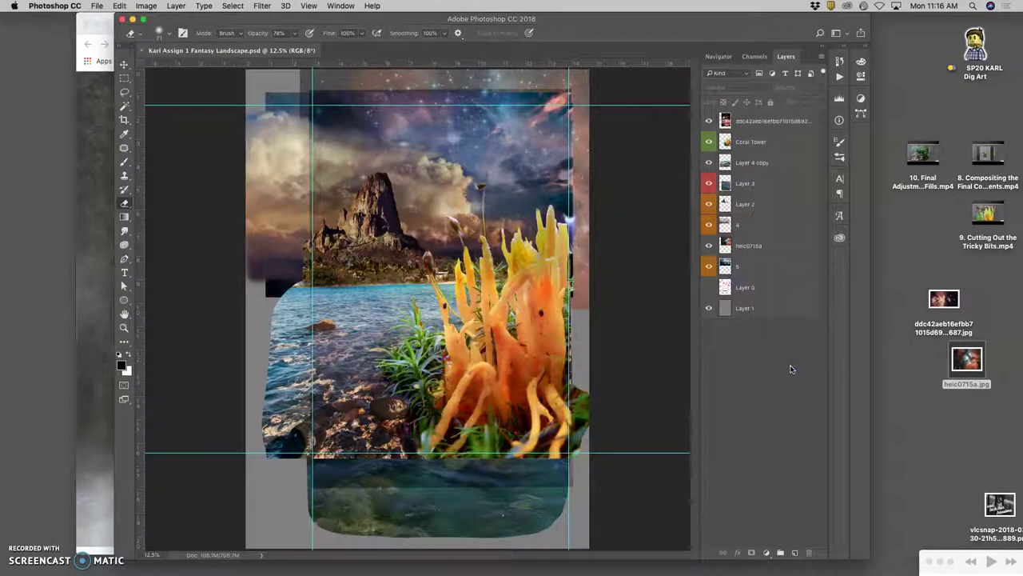
click(931, 393)
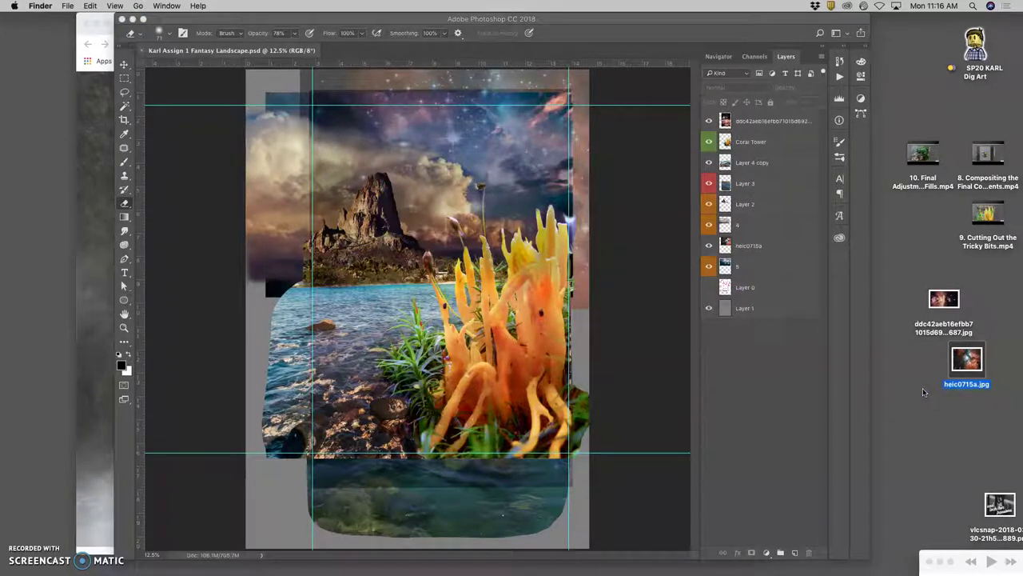
click(929, 391)
drag(901, 396, 637, 162)
click(749, 126)
Step: Enlarge the placed mist image to about 324% width and 287% height across the upper scene and rasterize its layer
drag(356, 166, 240, 95)
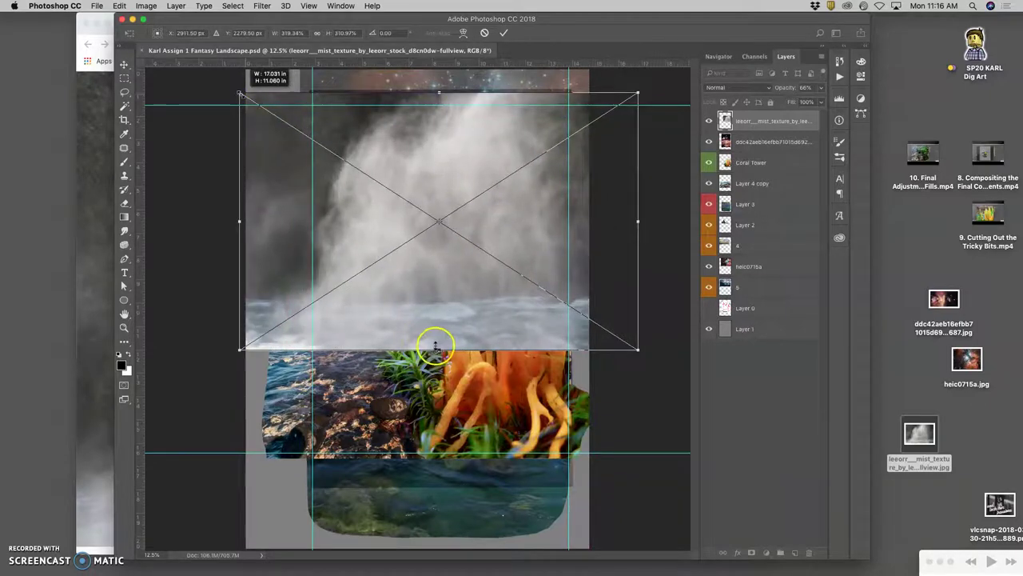
mouse_move(435, 346)
mouse_down()
mouse_move(435, 381)
mouse_move(434, 263)
mouse_move(428, 328)
mouse_up()
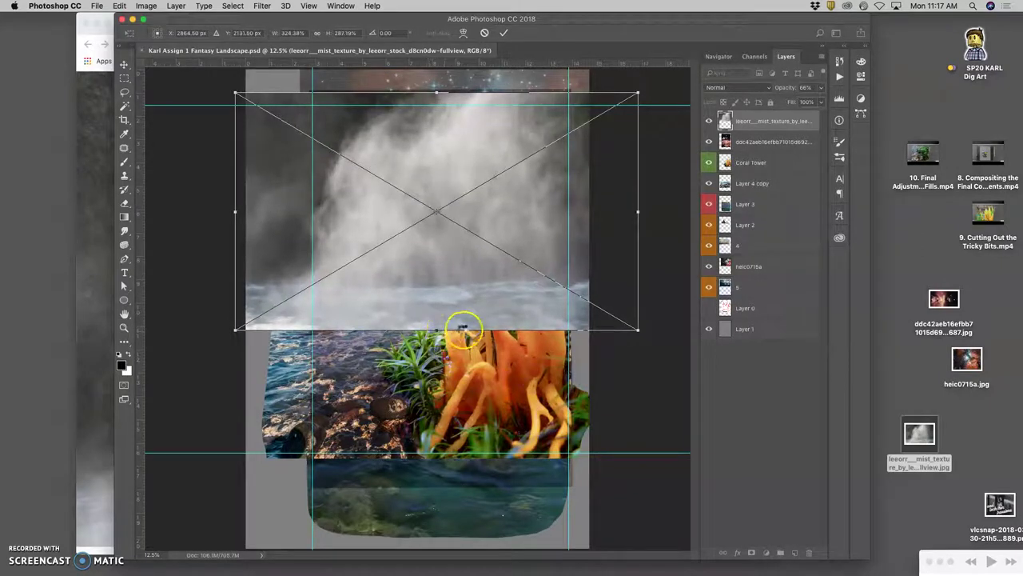
key(Return)
key(e)
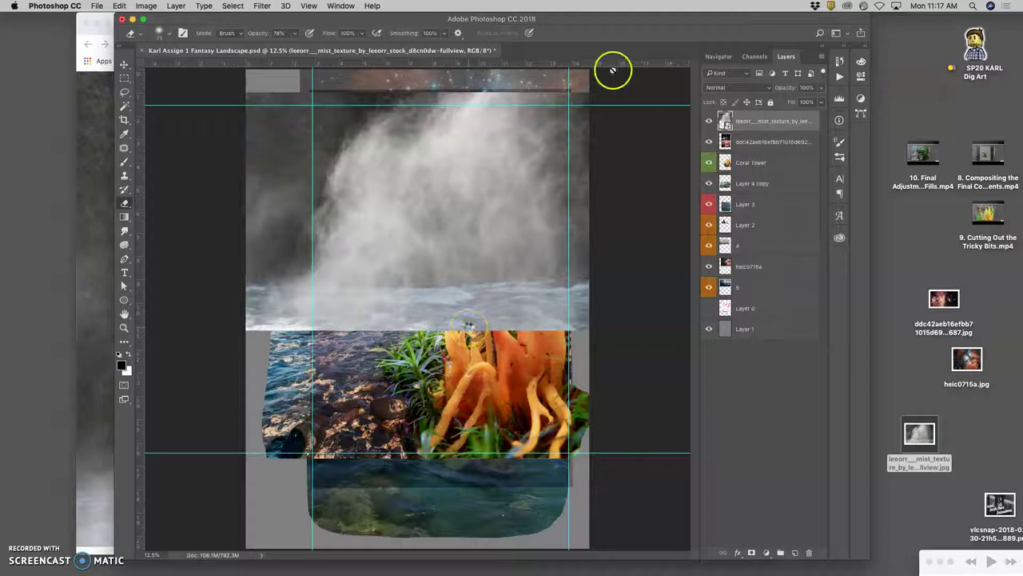
right_click(775, 120)
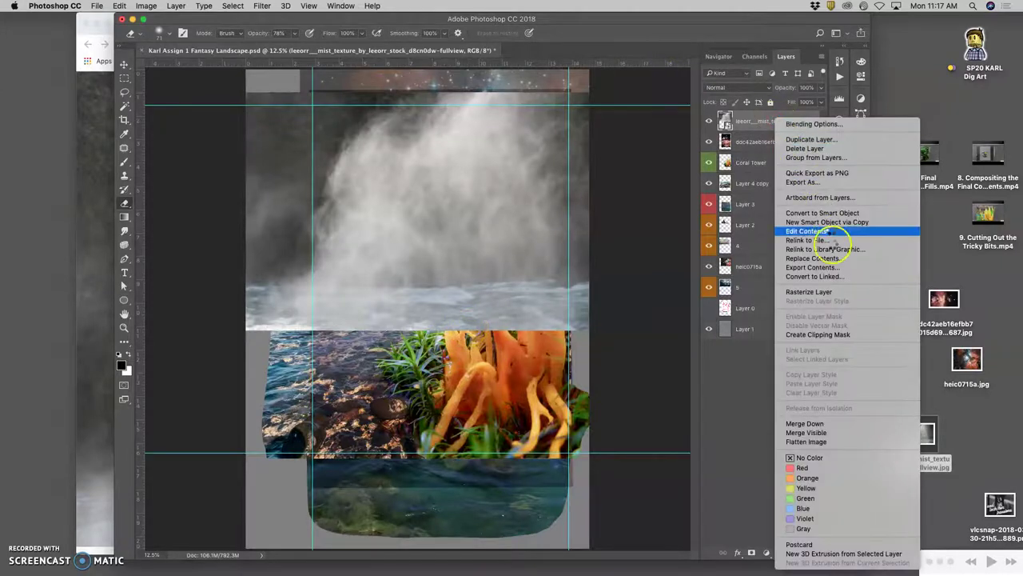
click(824, 293)
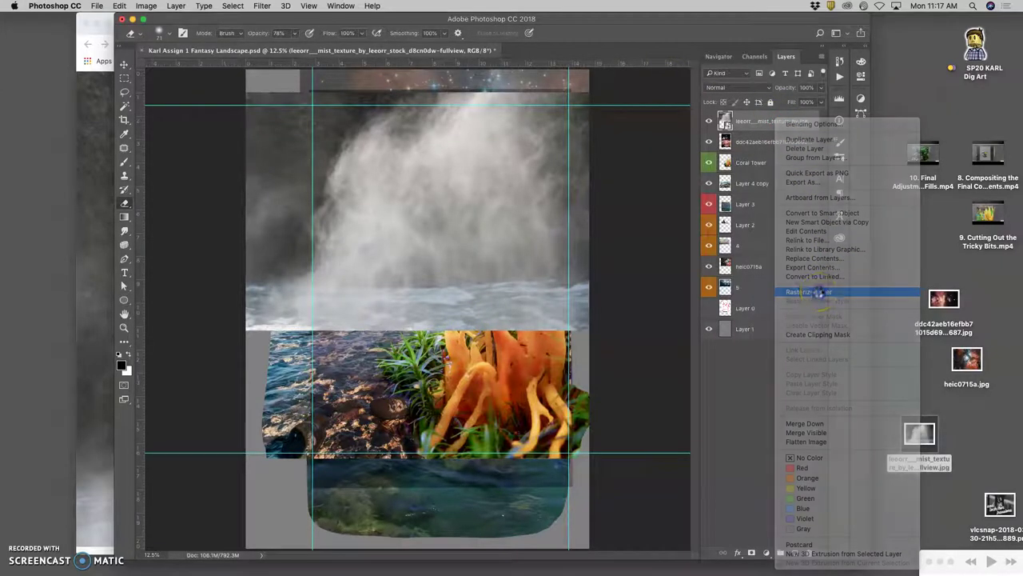
Step: Set the mist layer's opacity to 75% and its blend mode to Soft Light
click(822, 88)
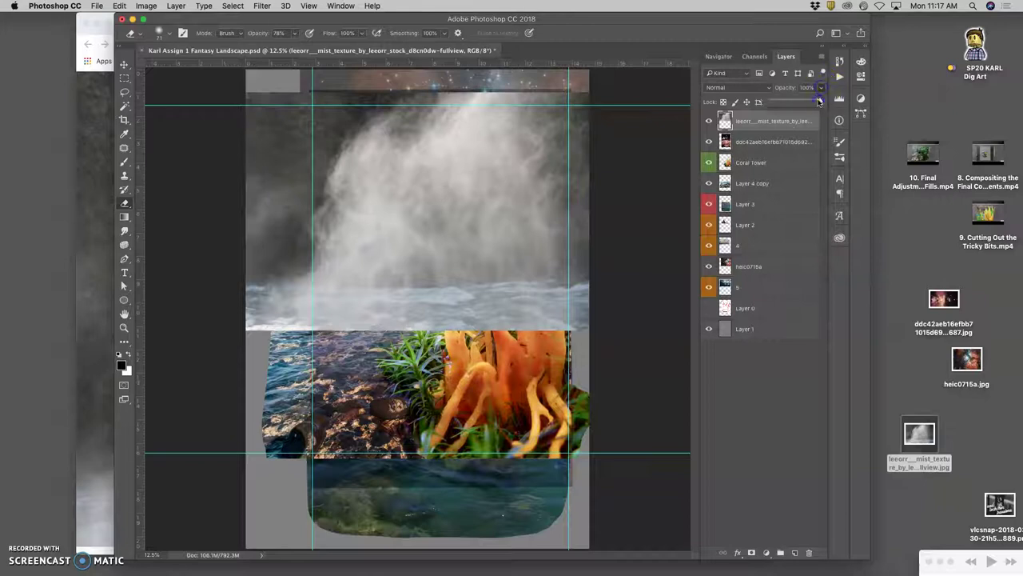
mouse_move(821, 102)
mouse_down()
mouse_move(796, 102)
mouse_move(809, 102)
mouse_up()
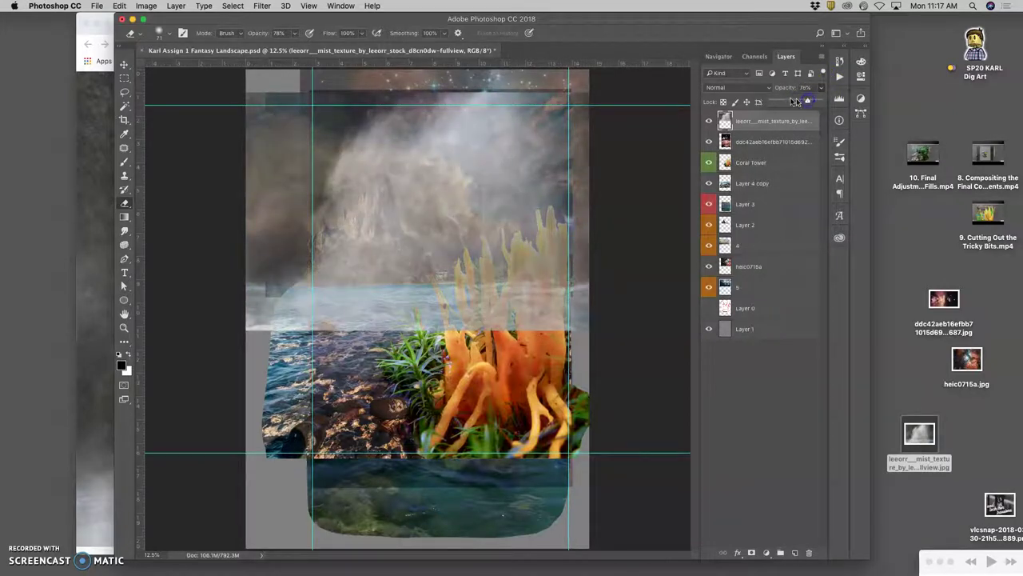
click(739, 93)
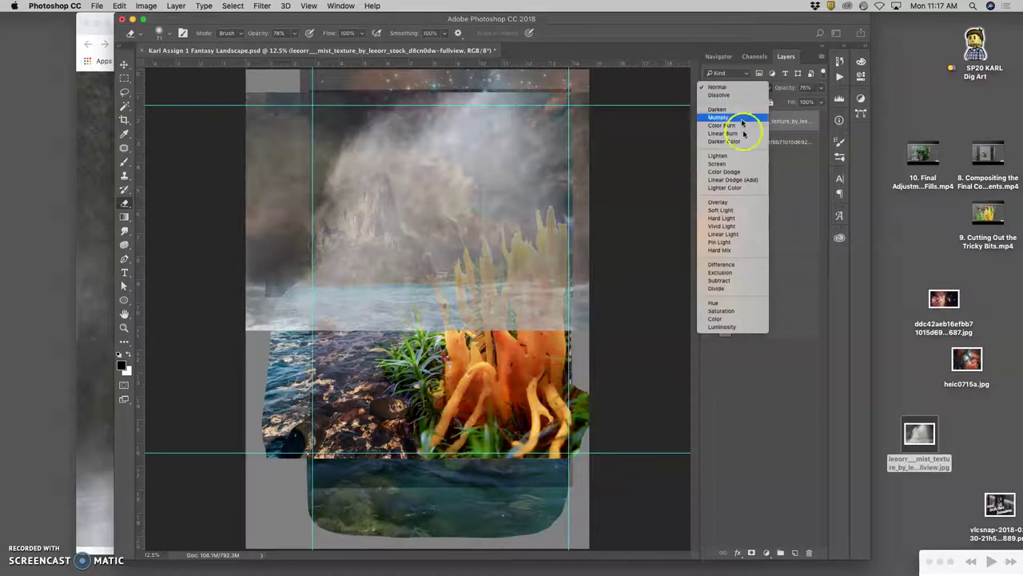
click(737, 212)
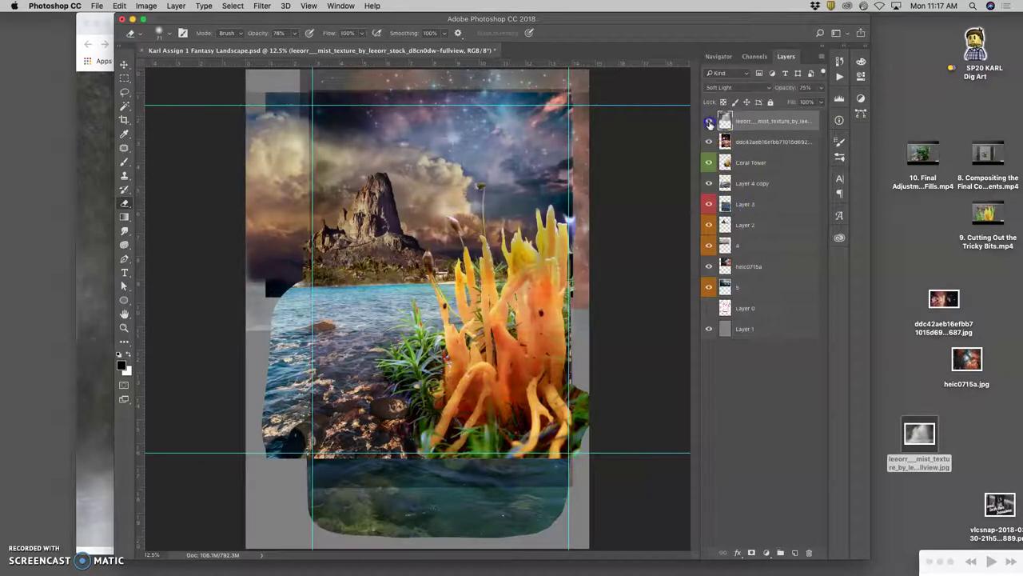
Step: Try the Pin Light blend mode on the mist layer and return it to Soft Light
click(735, 87)
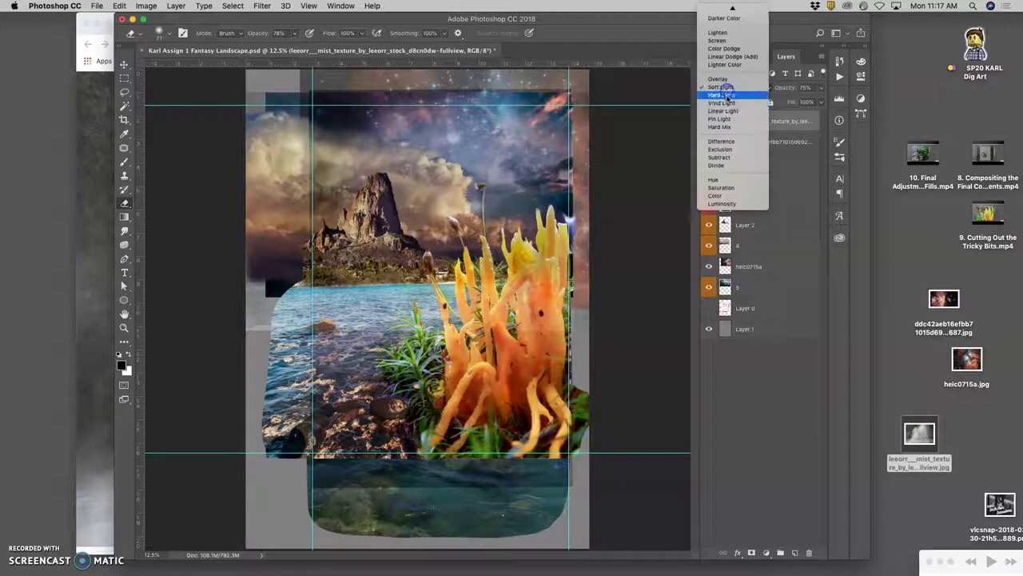
click(728, 119)
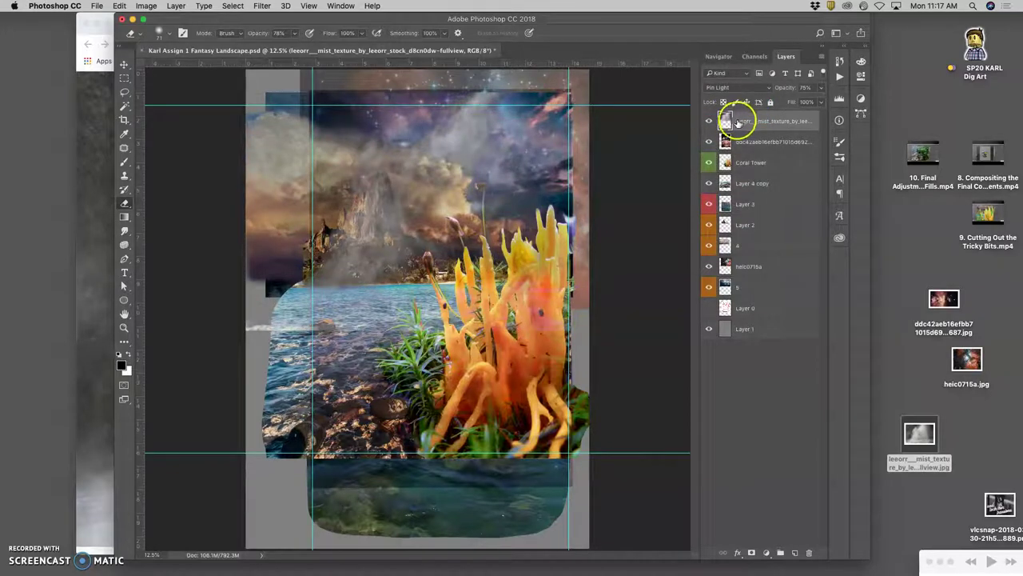
click(729, 89)
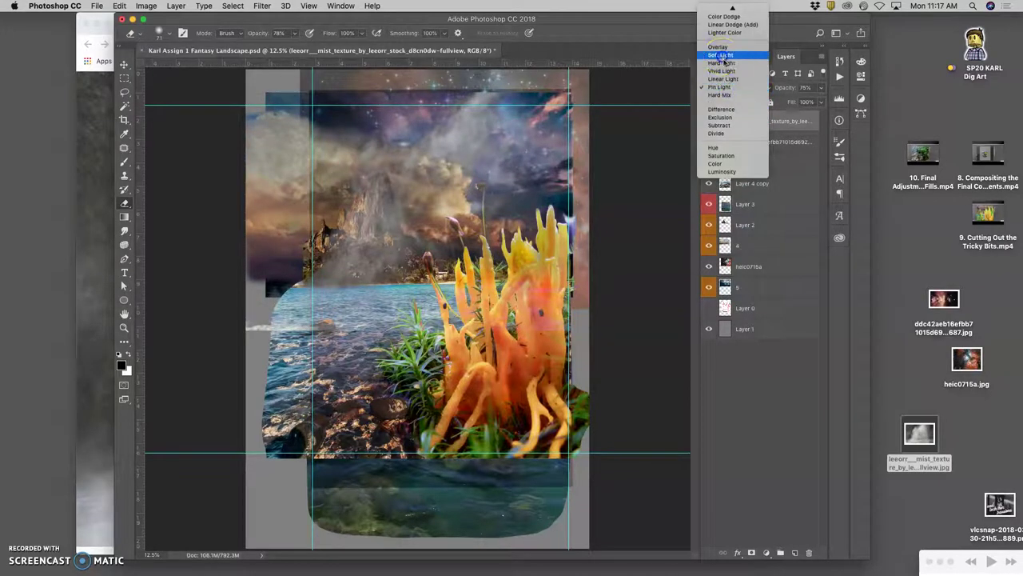
click(727, 64)
Step: Set the mist layer's opacity to 88% and compare the scene with the layer hidden and shown
click(820, 88)
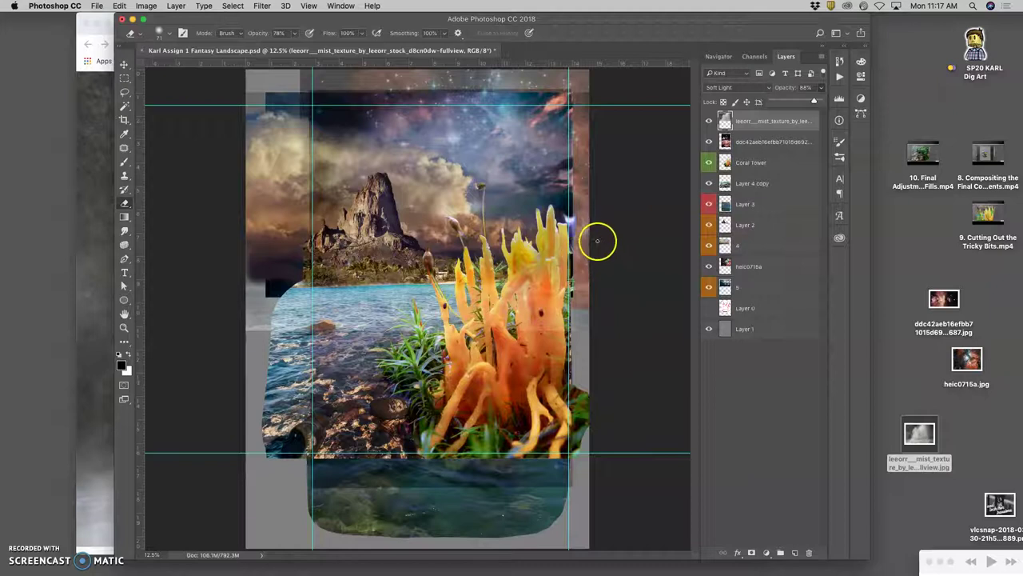
key(super+equal)
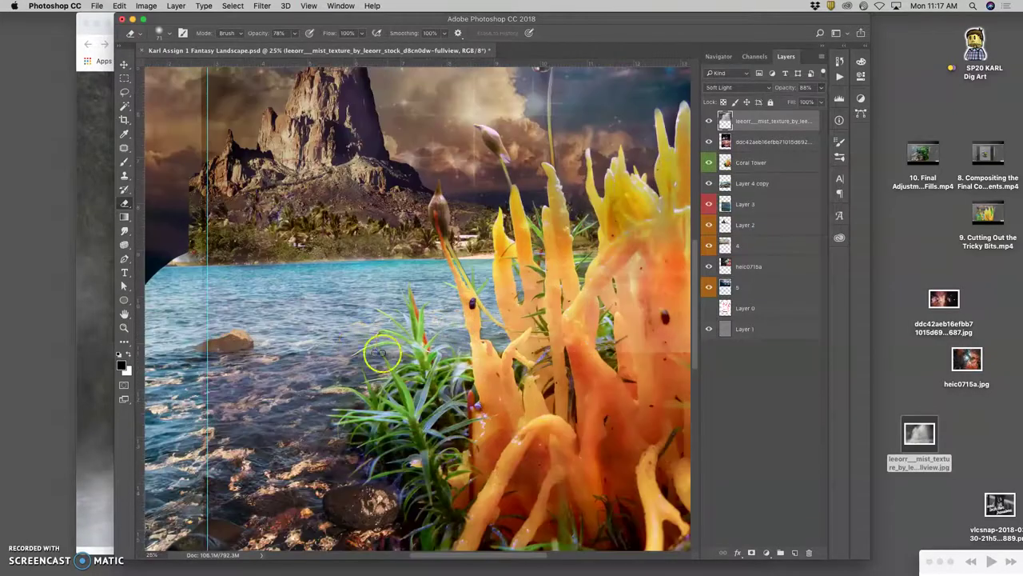
click(708, 122)
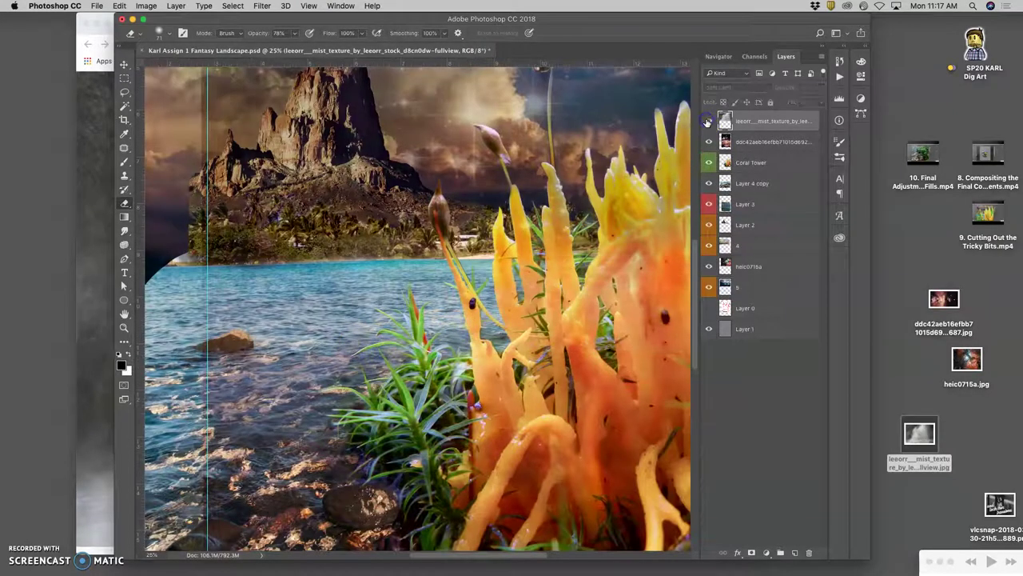
click(707, 122)
Step: Erase the mist's hard lower edge across the water and coral with a 492 px, 0% hardness eraser at 100% opacity
click(169, 36)
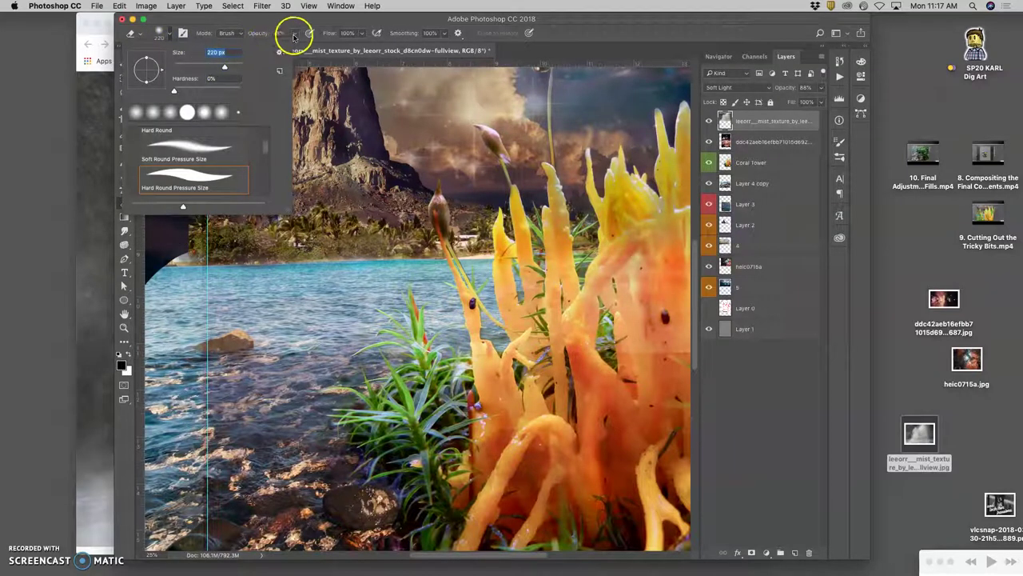
click(294, 34)
click(168, 34)
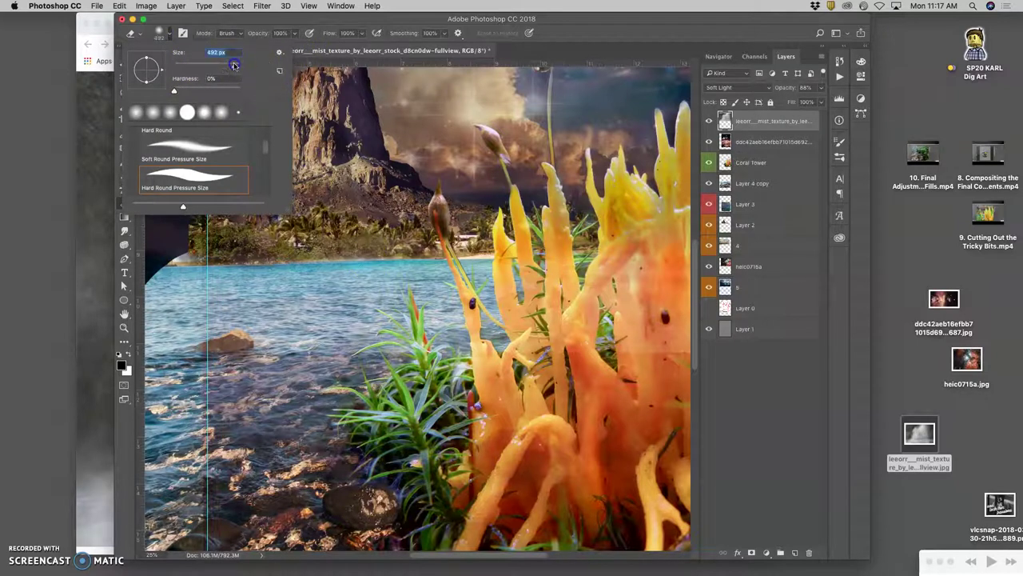
mouse_move(480, 357)
mouse_down()
mouse_move(387, 371)
mouse_move(421, 329)
mouse_up()
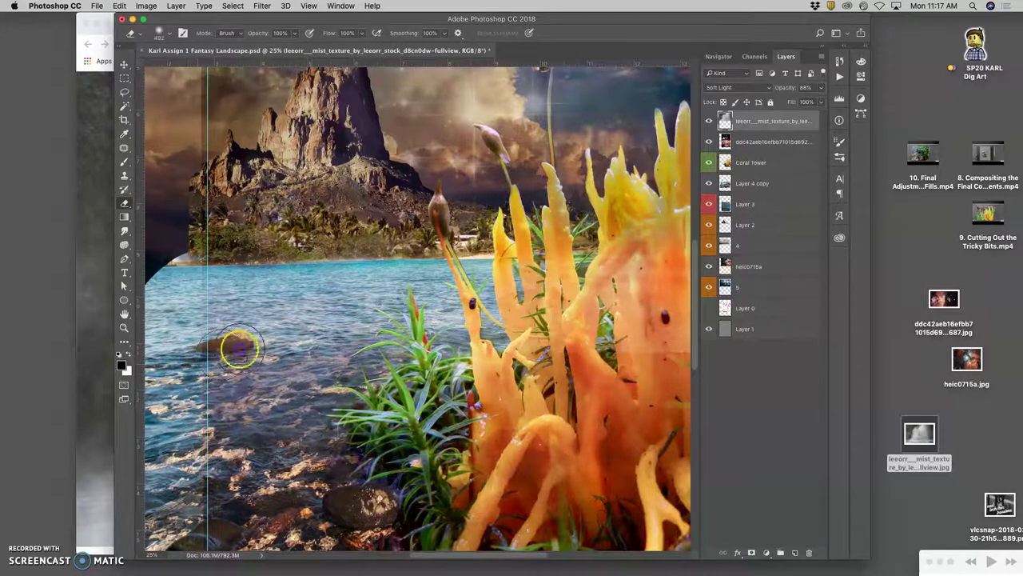
drag(639, 344, 496, 357)
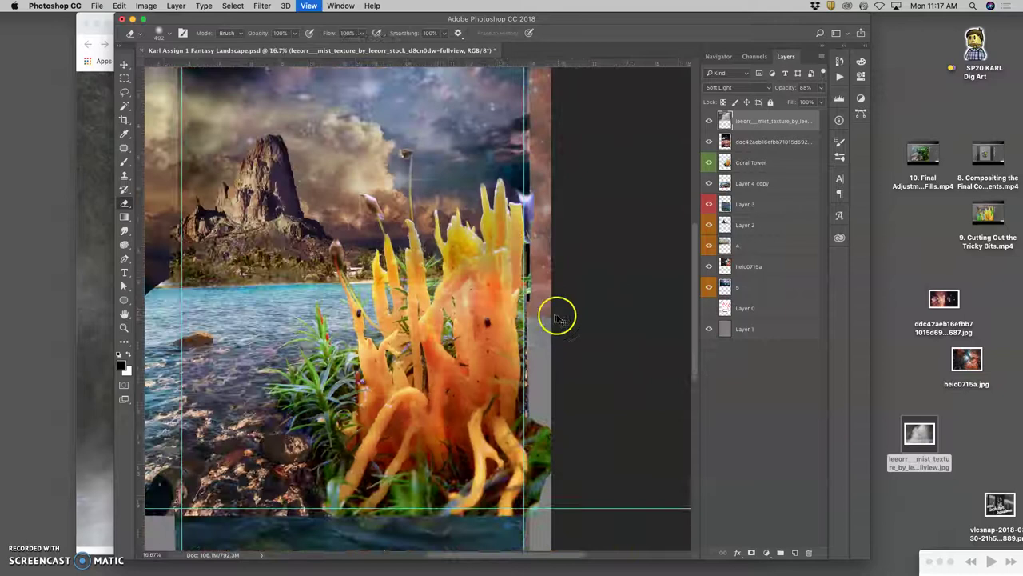
key(super+minus)
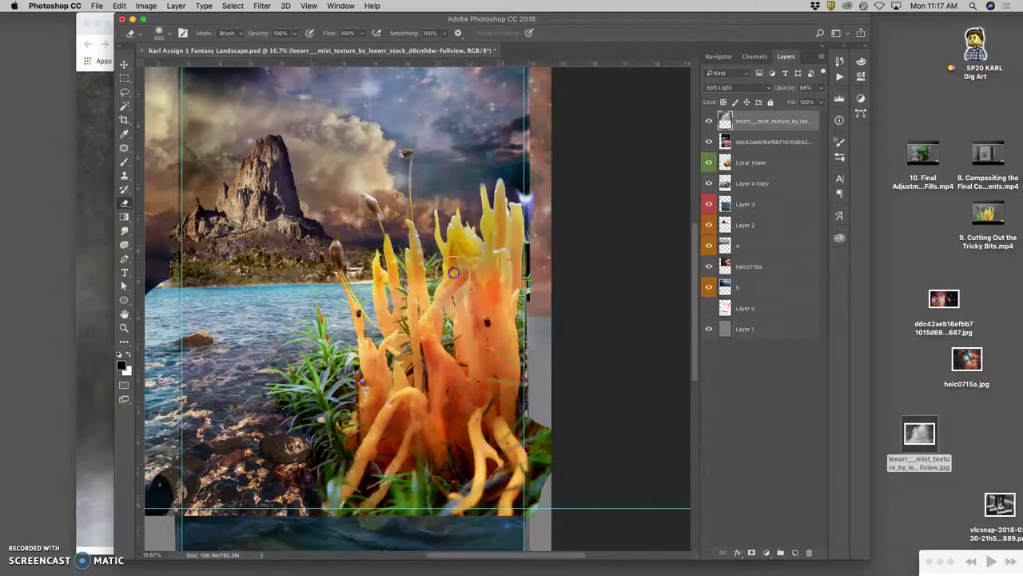
drag(405, 257, 518, 339)
key(super+bracketleft)
key(super+bracketleft)
key(super+bracketleft)
key(super+bracketleft)
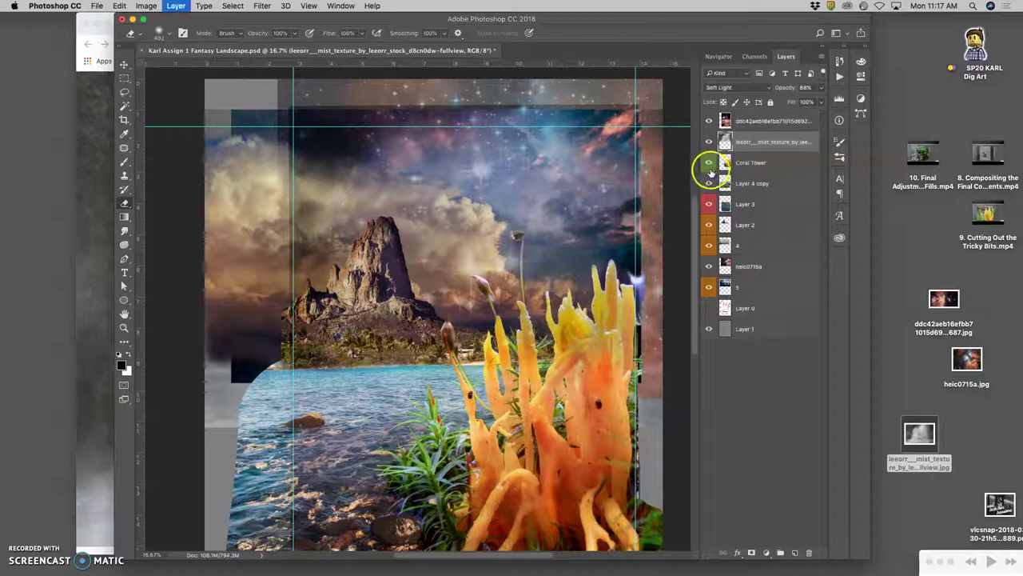
key(super+bracketright)
key(super+bracketright)
key(super+bracketright)
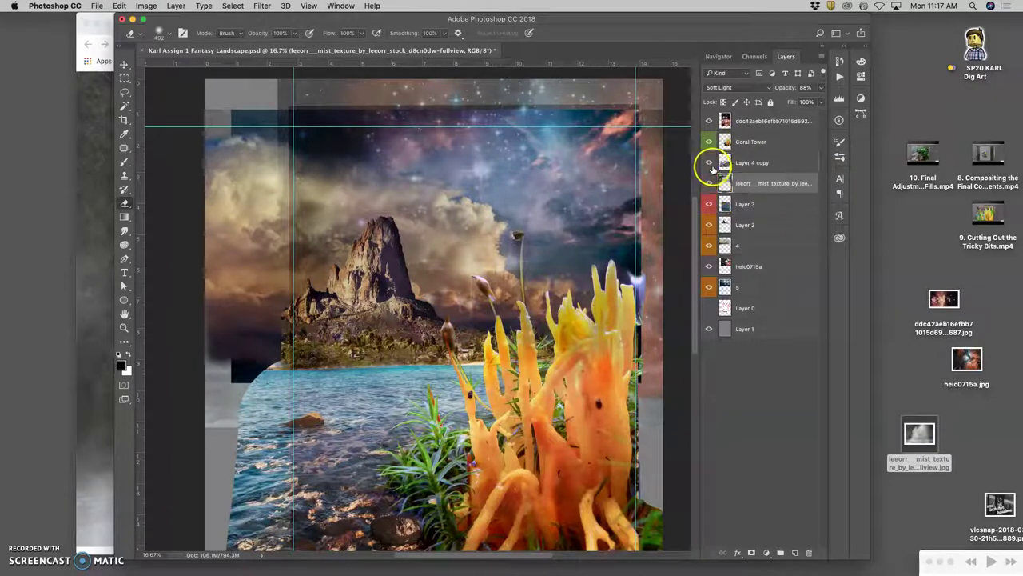
key(super+bracketleft)
key(super+bracketleft)
key(super+bracketleft)
key(super+bracketleft)
key(super+bracketright)
key(super+bracketright)
key(super+bracketright)
key(super+bracketright)
key(super+bracketright)
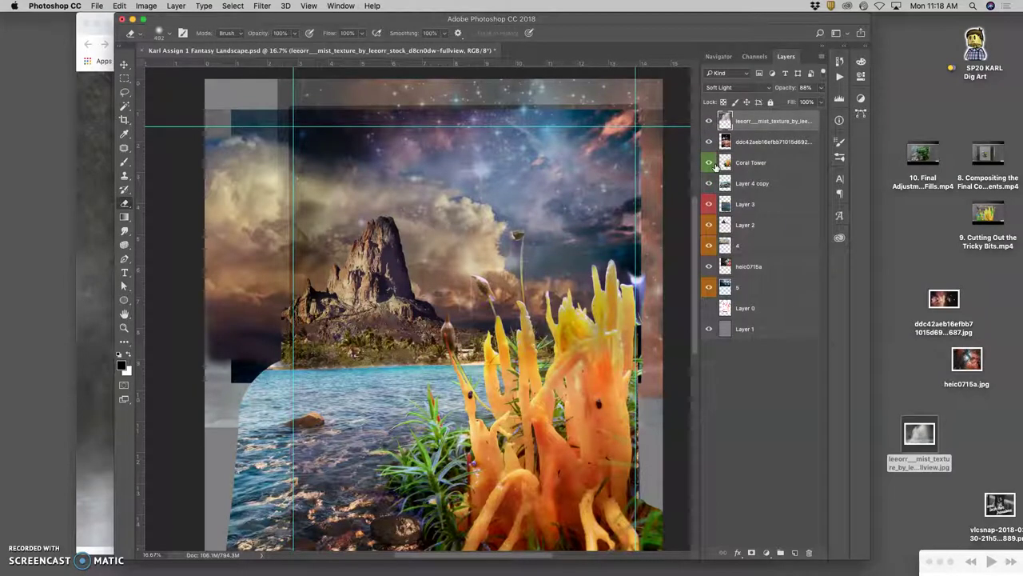
key(super+bracketleft)
key(super+bracketleft)
key(super+bracketleft)
key(super+bracketleft)
key(super+bracketright)
key(super+bracketright)
key(super+bracketright)
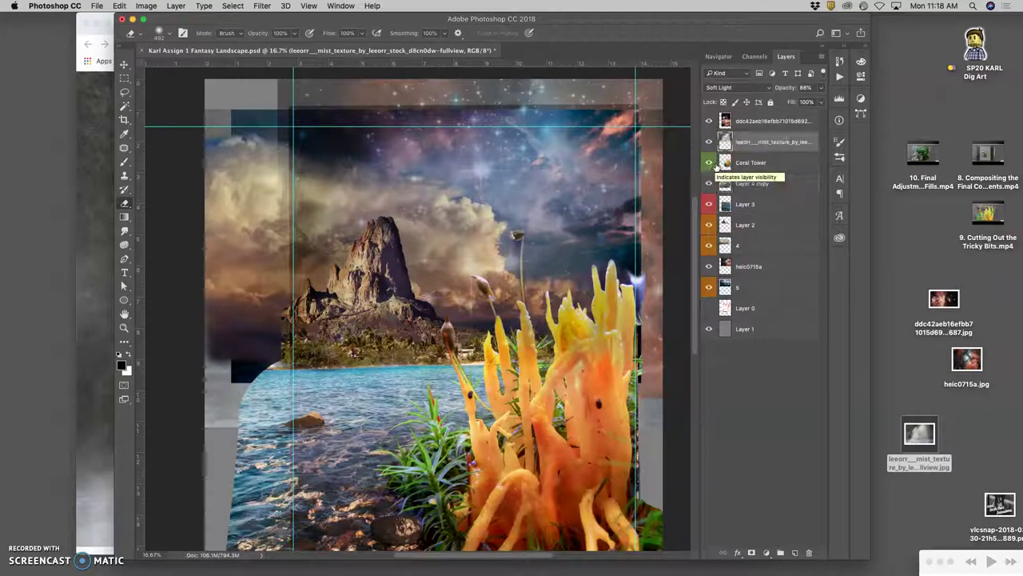
key(super+bracketright)
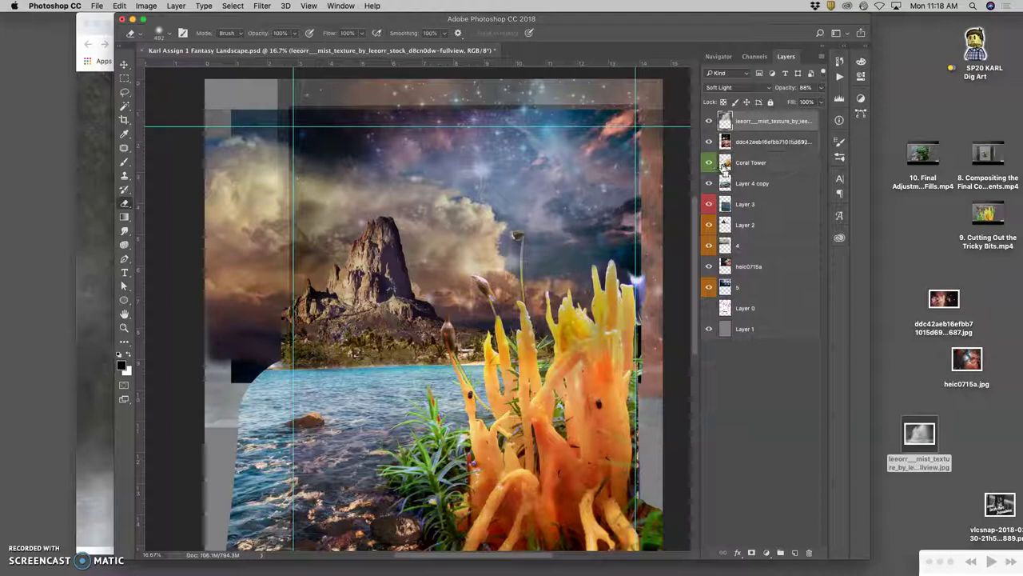
drag(724, 164, 723, 159)
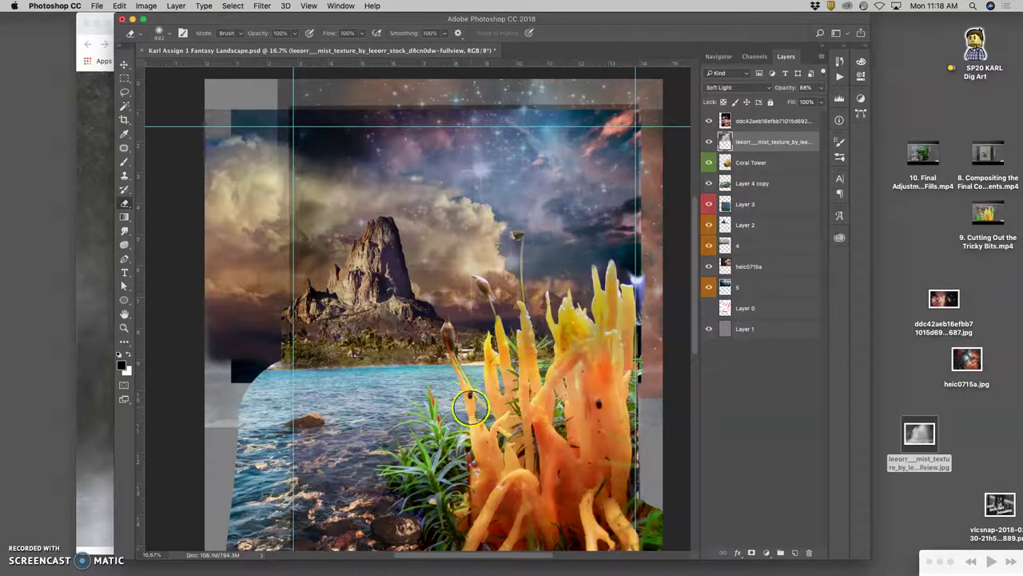
key(super+minus)
key(super+minus)
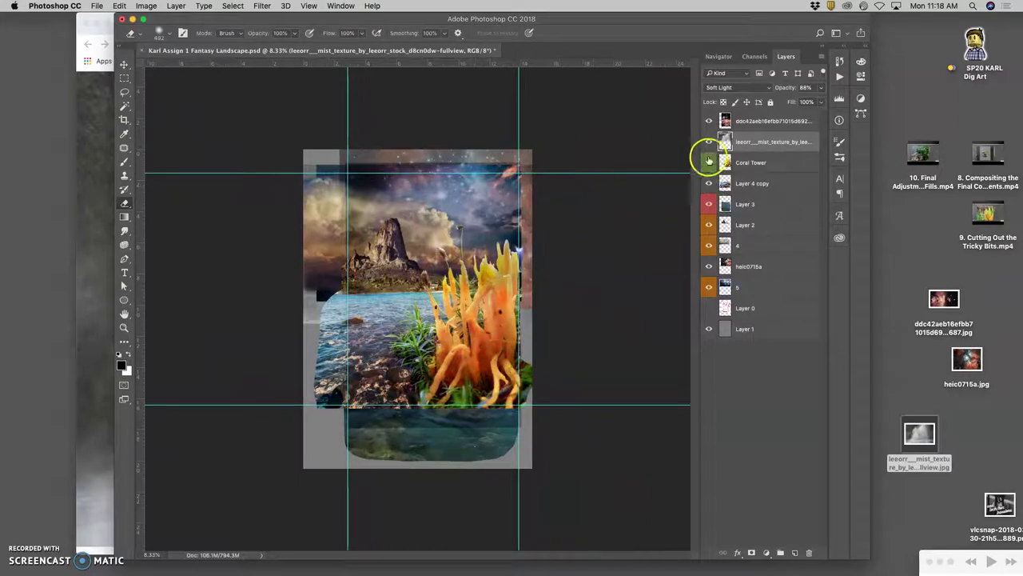
click(710, 123)
click(710, 123)
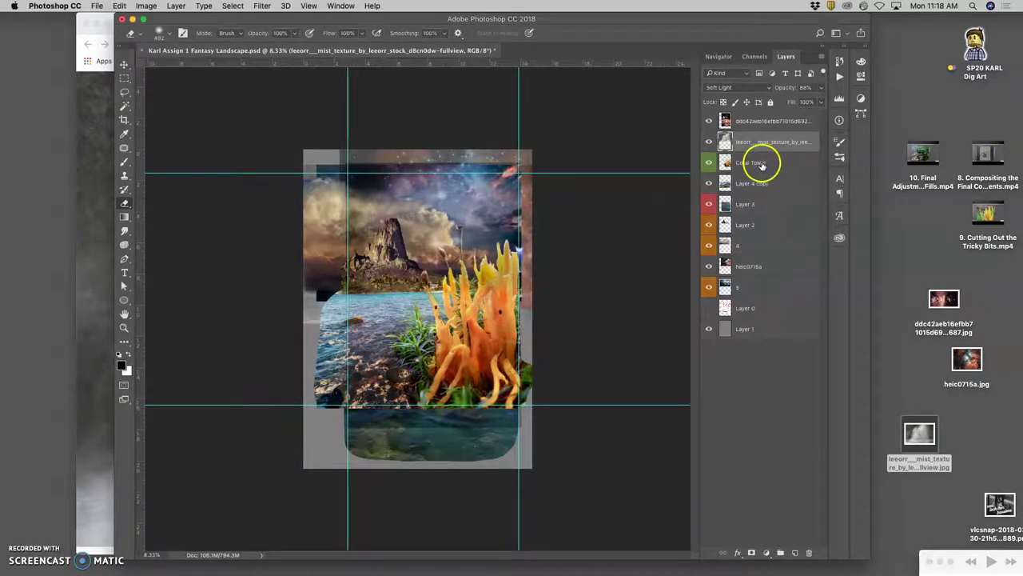
Step: Duplicate the mist layer and set the copy to Normal blending at 100% opacity
key(super+j)
click(729, 89)
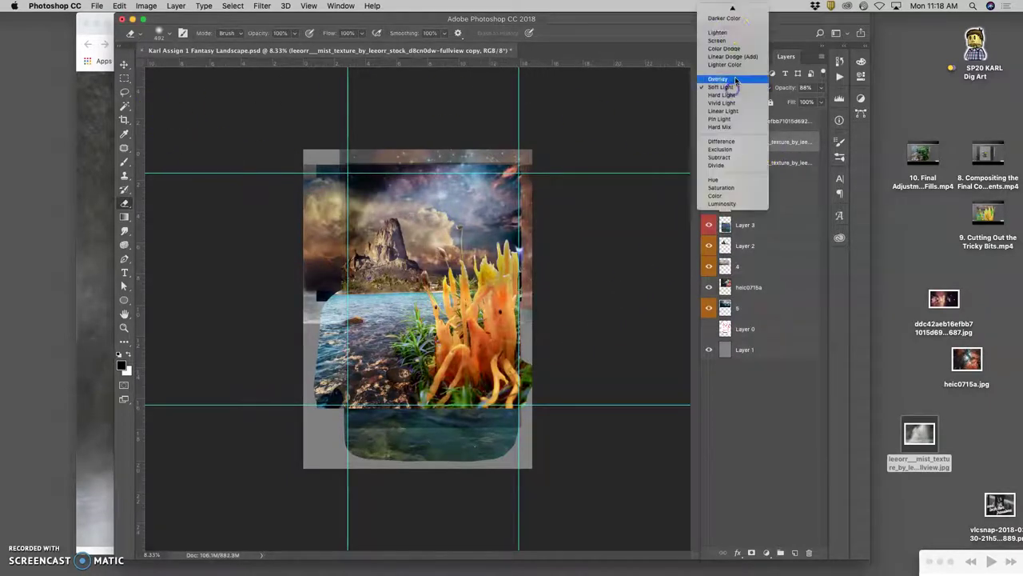
click(724, 10)
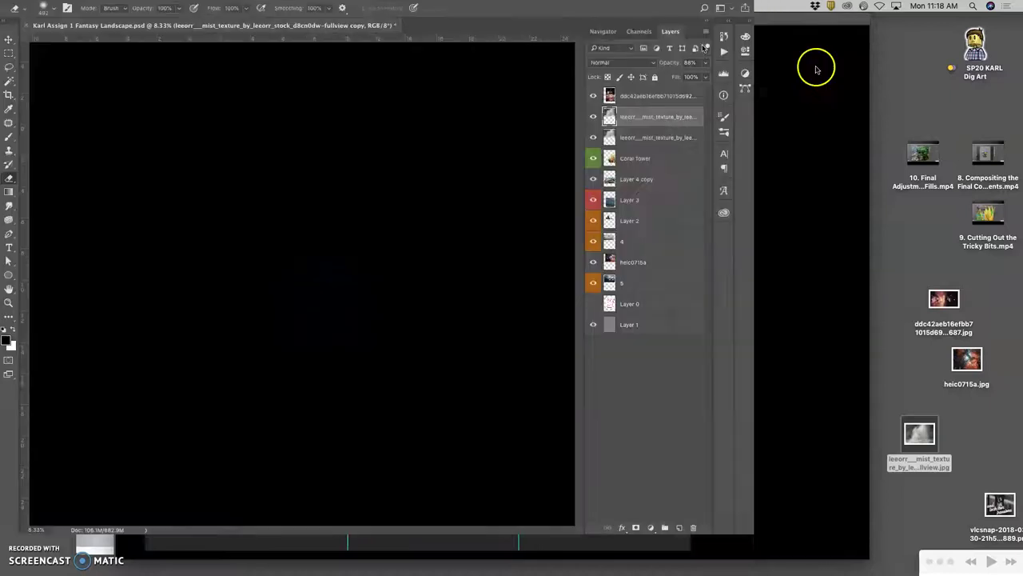
drag(812, 100, 824, 99)
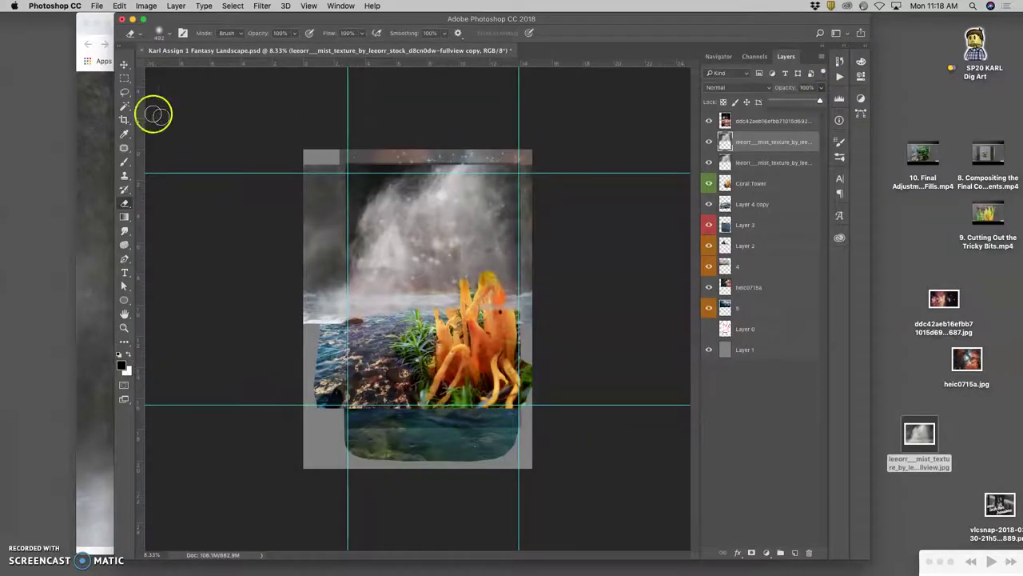
Step: Lasso a cloud-shaped area of the central mist, copy it to a new layer and hide the full mist copy
click(124, 92)
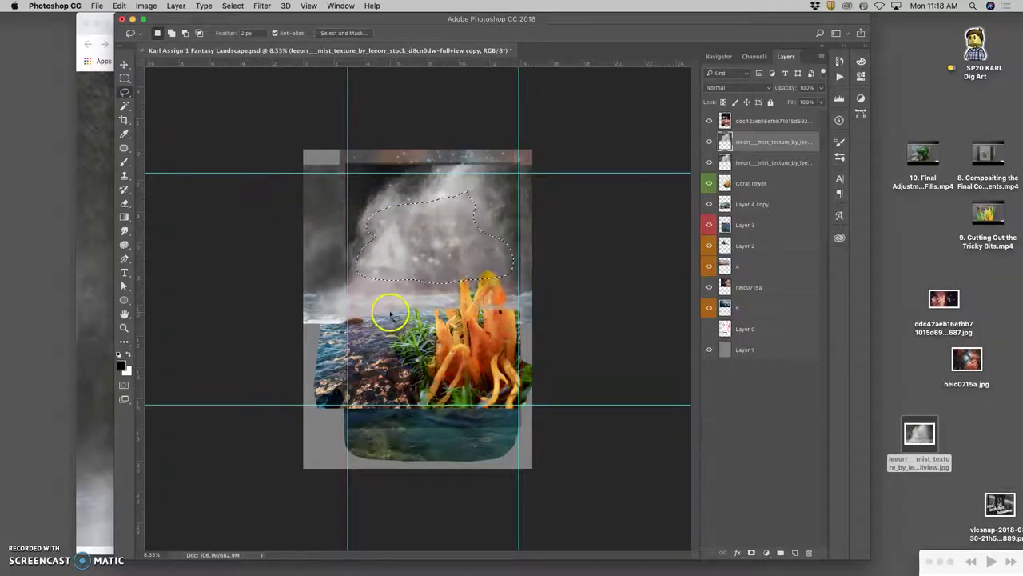
key(ctrl+j)
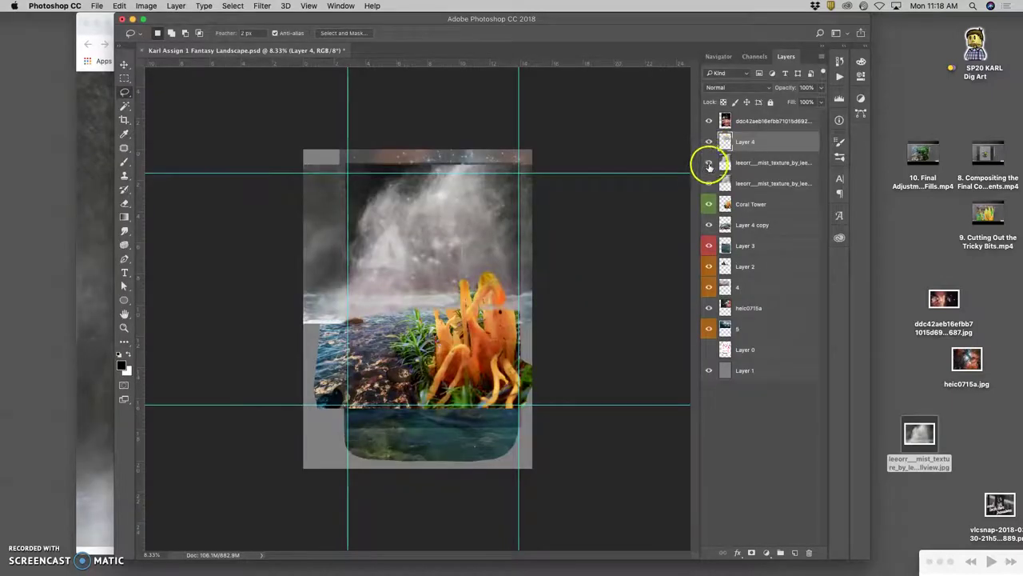
click(709, 164)
Step: Move the cut-out mist patch down over the water and coral and enlarge it by about a third
click(124, 67)
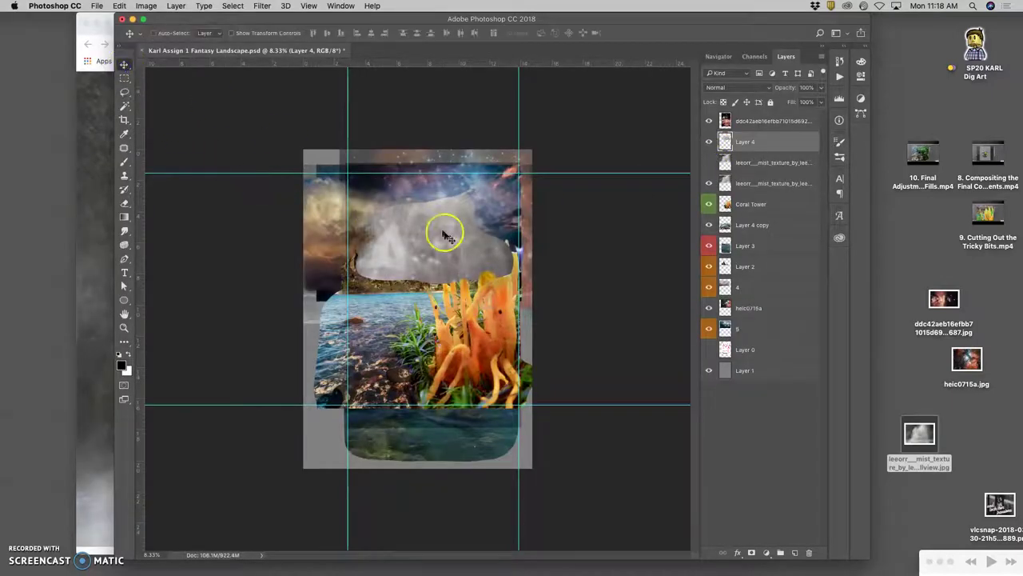
drag(440, 244, 427, 349)
key(super+t)
click(485, 323)
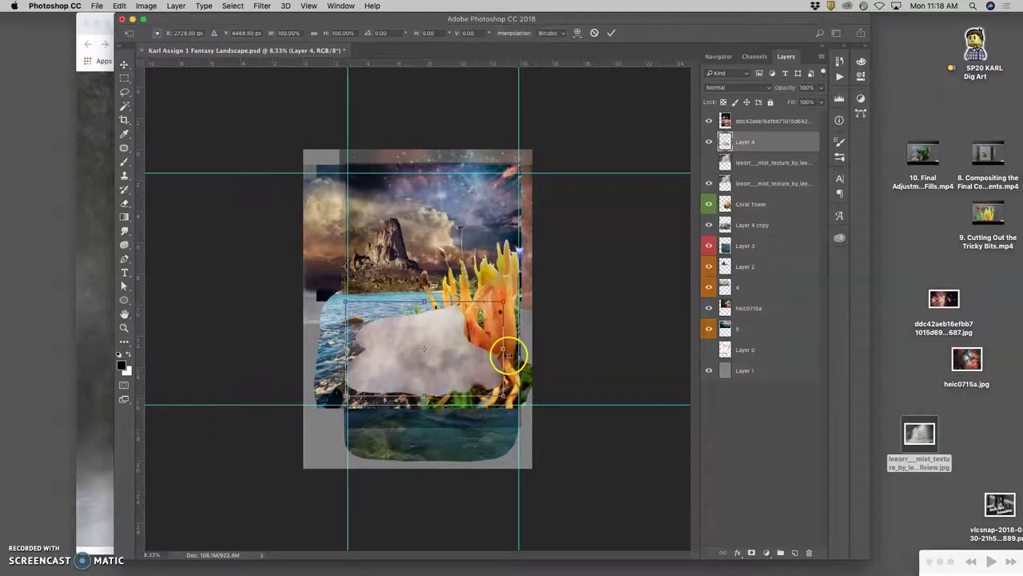
drag(503, 397, 554, 427)
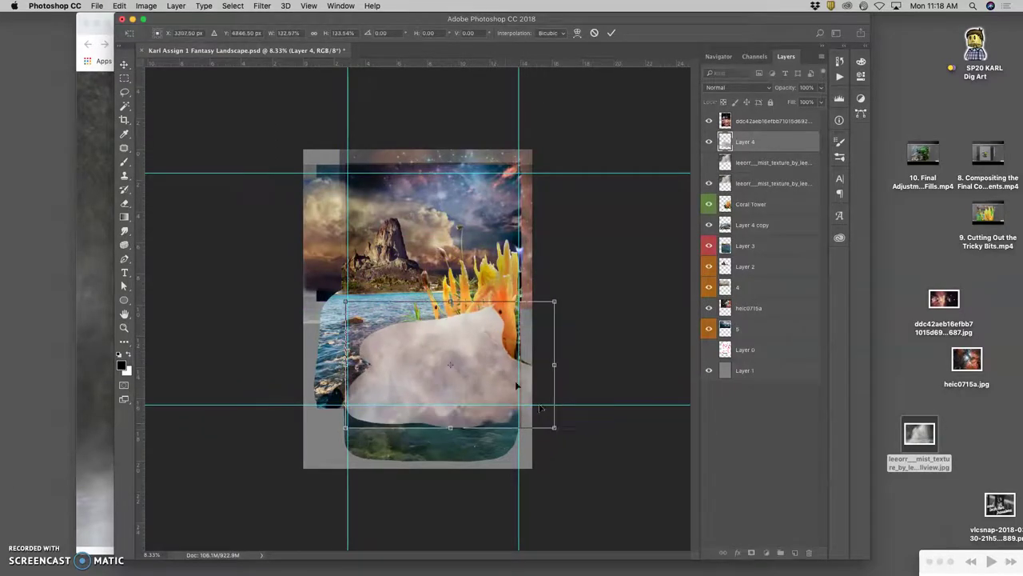
drag(453, 345, 434, 337)
key(Return)
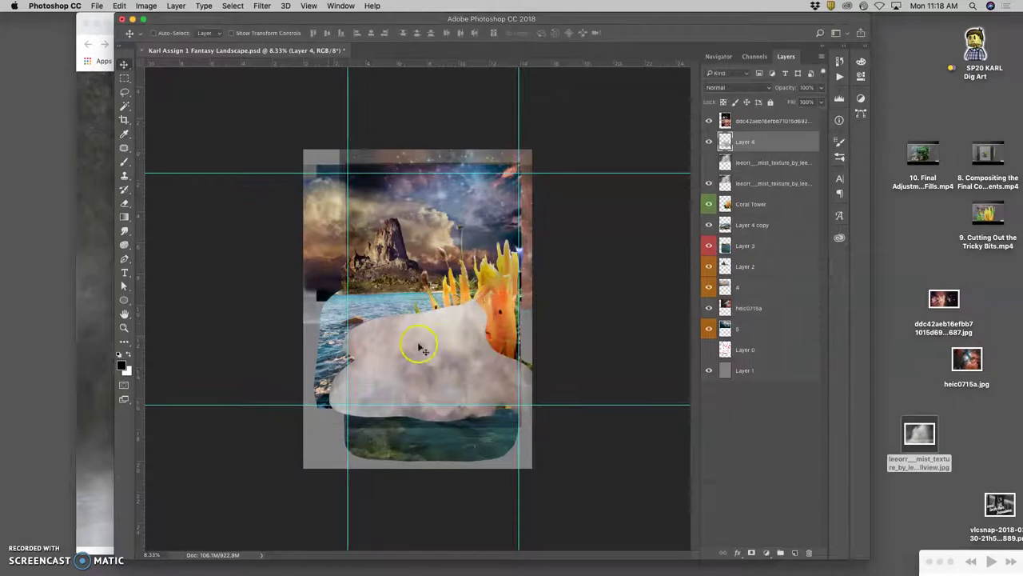
Step: Erase the mist patch's hard edges with a soft eraser of 2120 px so it fades into the scene
click(125, 203)
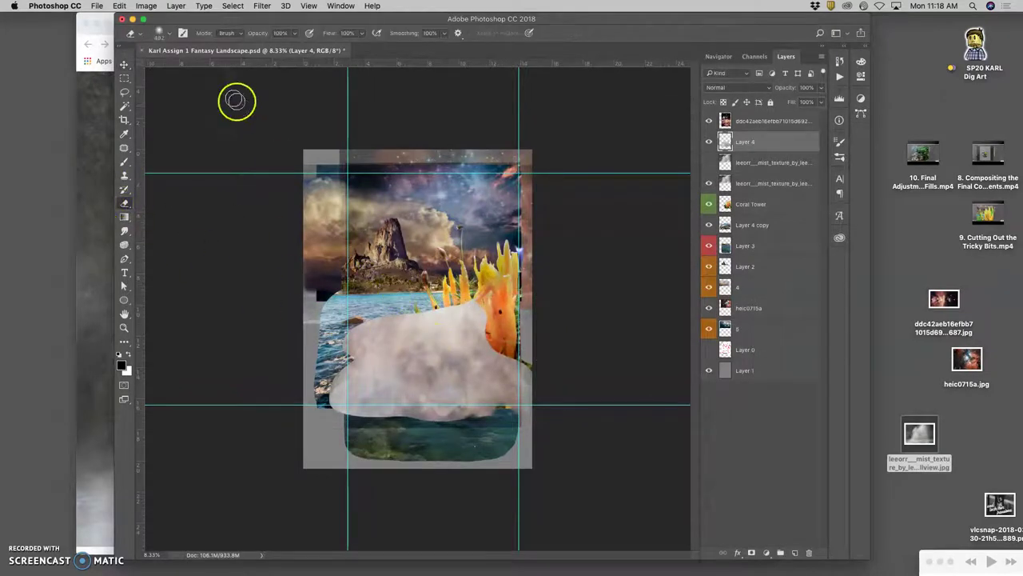
click(166, 34)
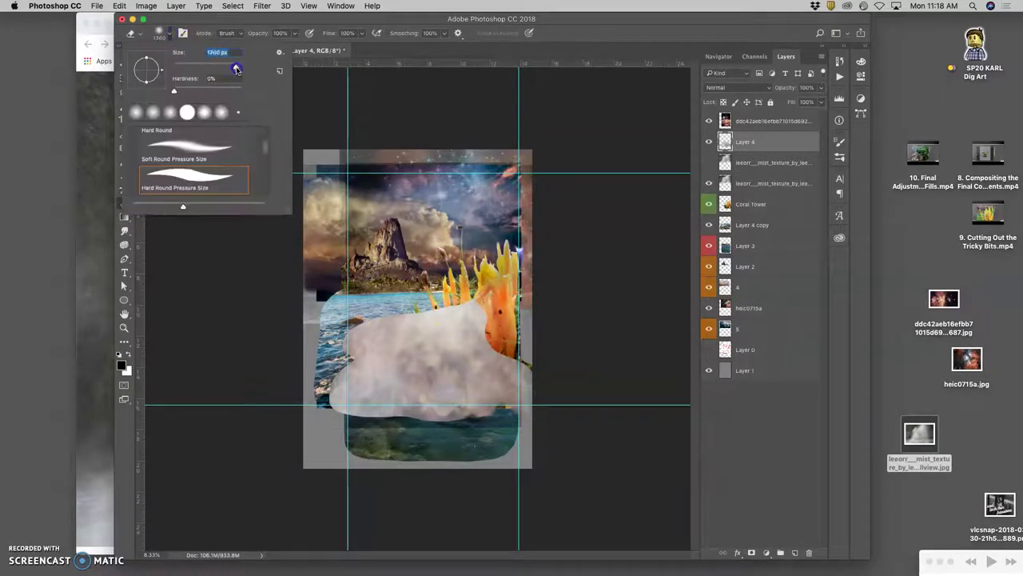
mouse_move(405, 301)
mouse_down()
mouse_move(353, 304)
mouse_move(459, 276)
mouse_move(446, 304)
mouse_move(484, 281)
mouse_move(516, 308)
mouse_move(499, 328)
mouse_move(524, 333)
mouse_move(468, 313)
mouse_move(315, 306)
mouse_move(333, 350)
mouse_move(299, 377)
mouse_move(322, 434)
mouse_move(504, 441)
mouse_move(567, 423)
mouse_move(533, 302)
mouse_up()
Step: Enlarge the softened mist patch and reposition it so it covers the whole water and coral area
key(super+t)
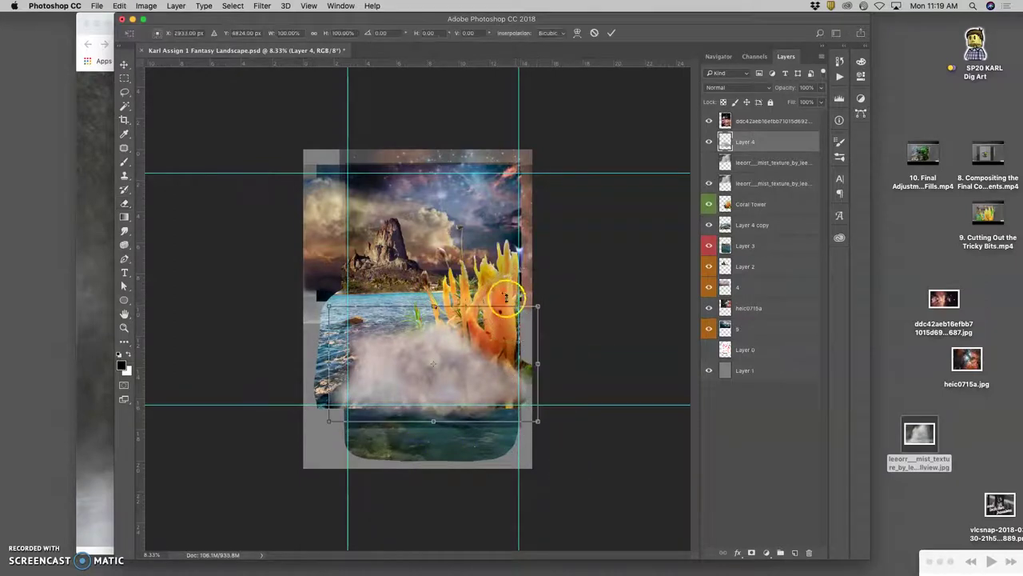
drag(539, 306, 581, 282)
drag(479, 364, 475, 323)
drag(579, 405, 611, 434)
drag(352, 320, 359, 310)
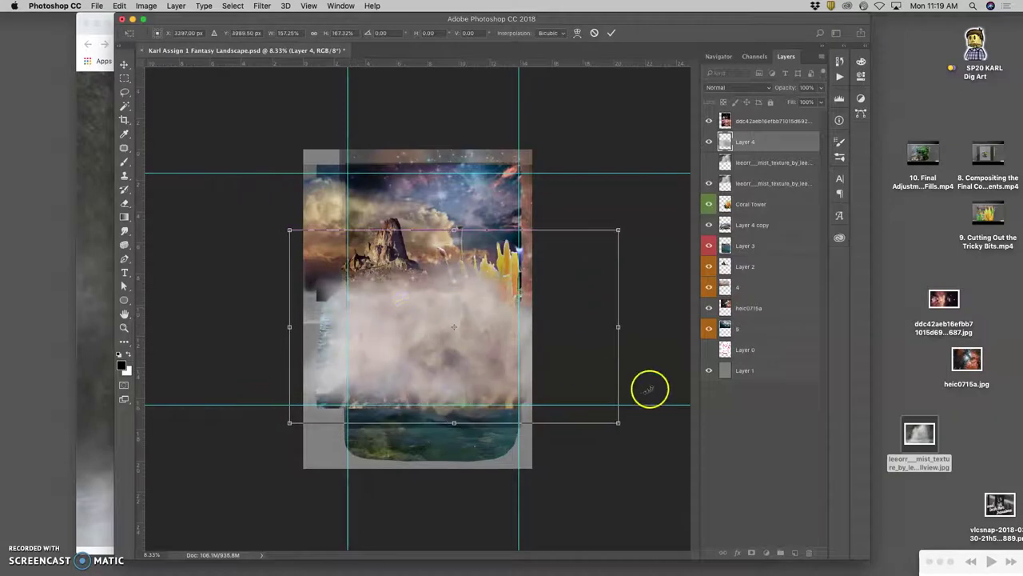
drag(644, 434, 642, 438)
drag(482, 387, 488, 394)
key(Return)
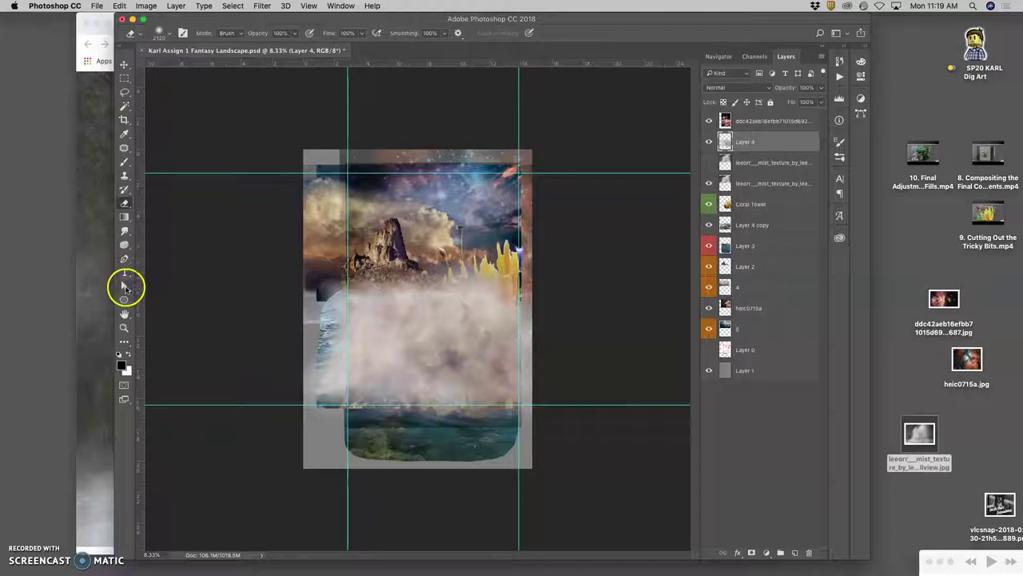
Step: Darken parts of the mist patch with the Burn tool, using a soft 2840 px brush on midtones at 22% exposure
click(124, 234)
right_click(124, 244)
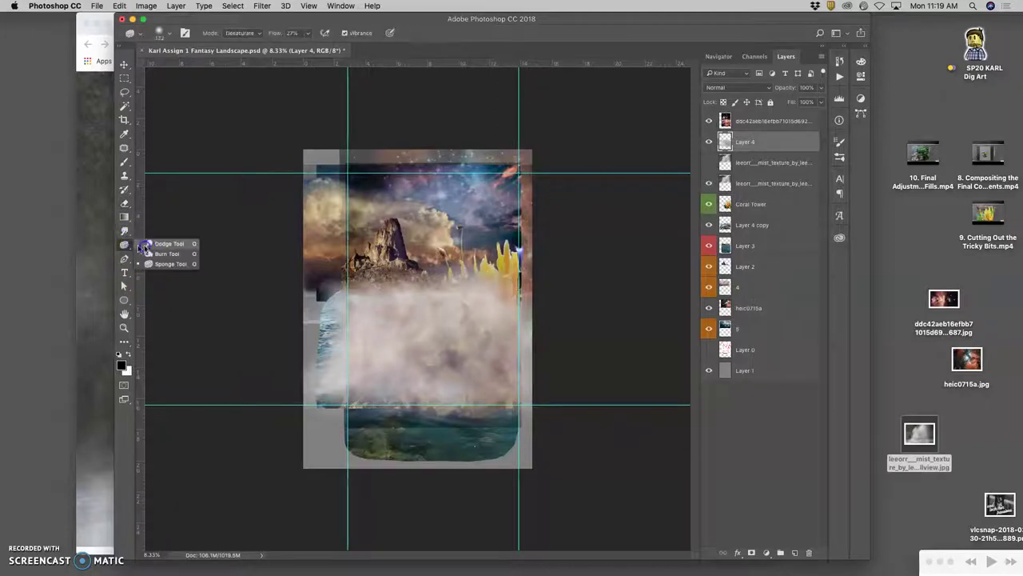
click(158, 240)
click(164, 35)
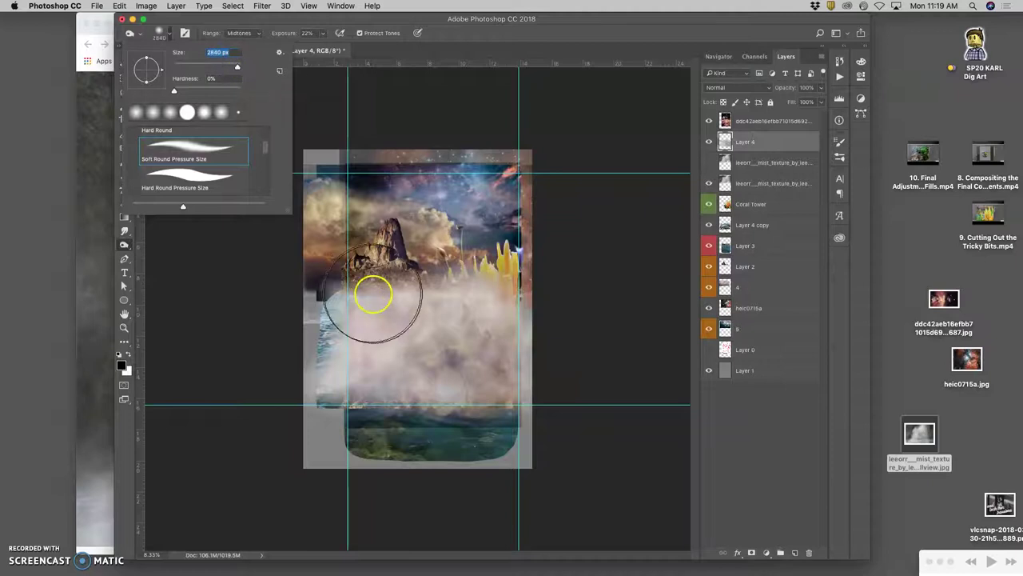
click(370, 334)
mouse_move(370, 332)
mouse_down()
mouse_move(415, 358)
mouse_move(376, 327)
mouse_move(363, 293)
mouse_up()
mouse_move(434, 307)
mouse_down()
mouse_move(441, 289)
mouse_move(344, 293)
mouse_move(336, 307)
mouse_up()
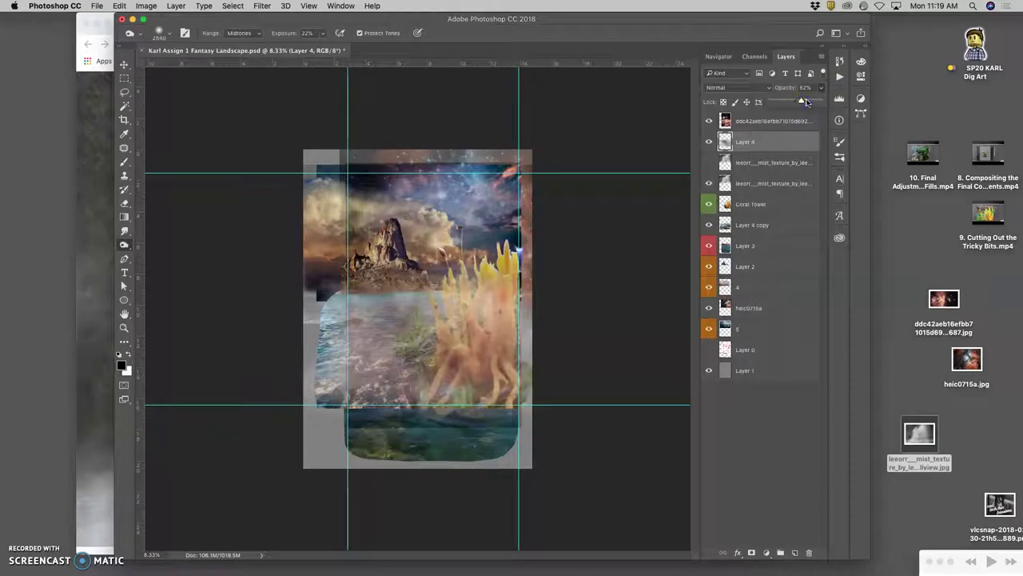
Step: Reduce Layer 4's opacity to 60% and lower it in the stack to directly above the Coral Tower layer
key(super+=)
key(super+=)
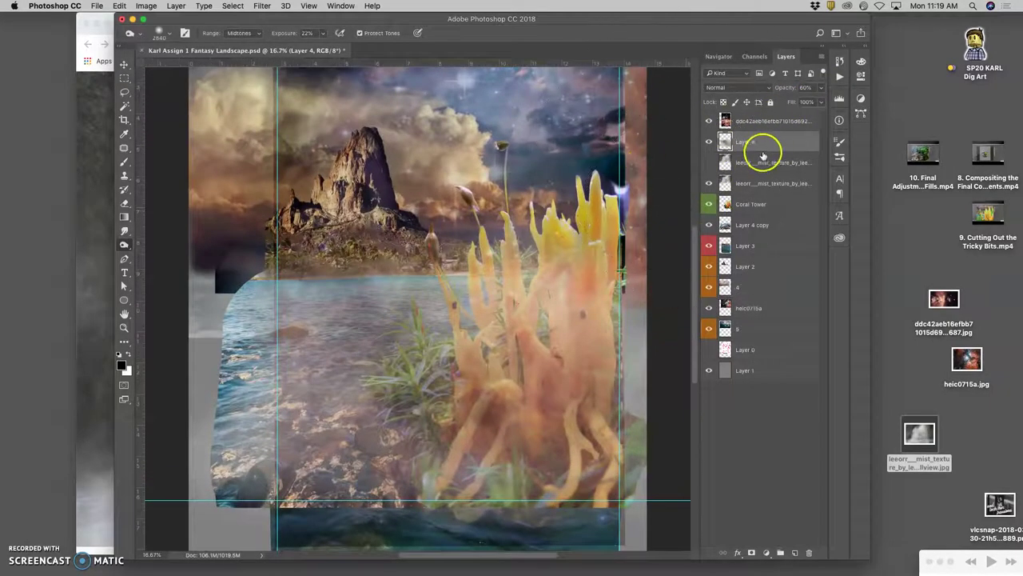
key(super+bracketleft)
key(super+bracketleft)
key(super+bracketleft)
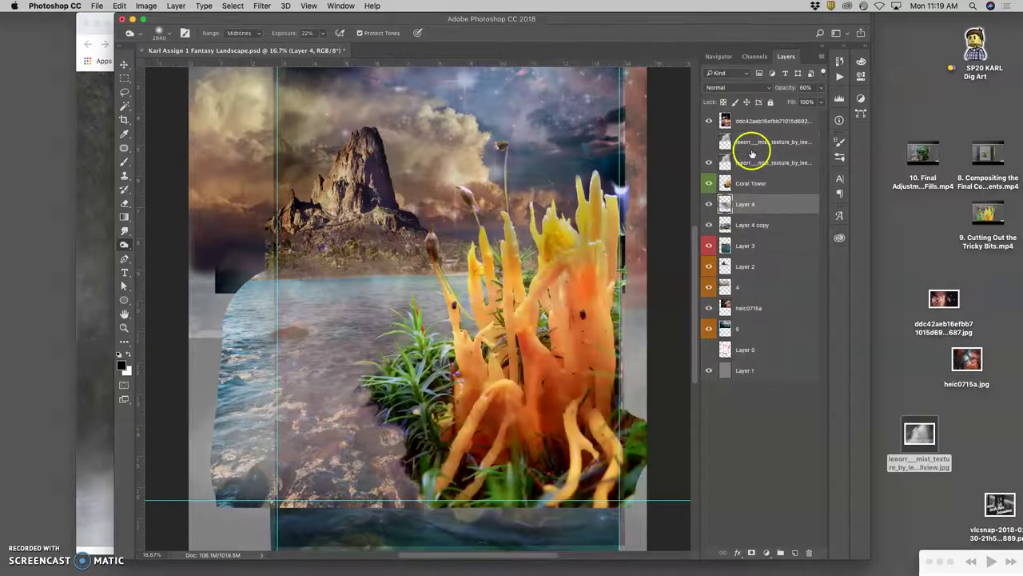
key(super+bracketright)
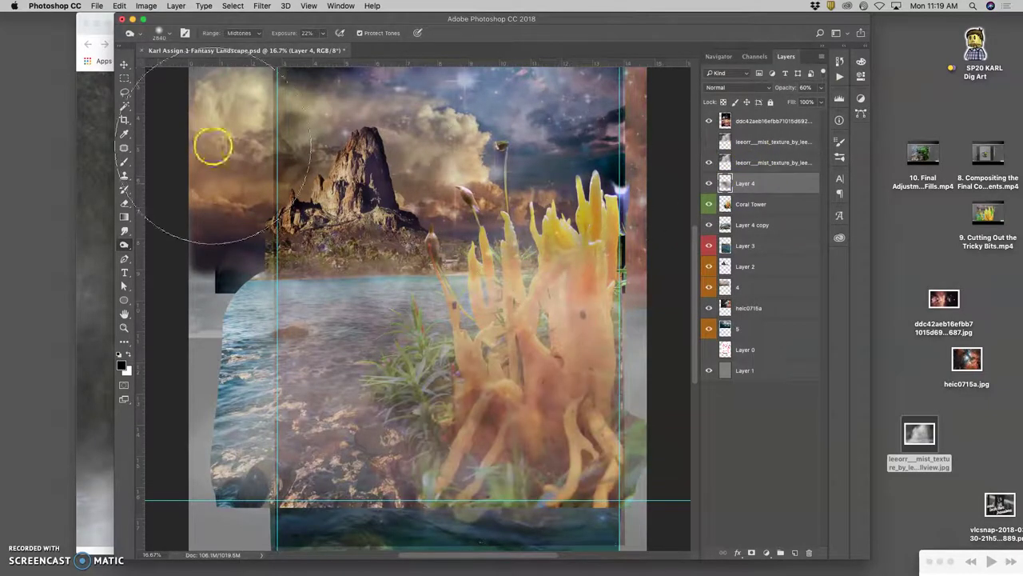
Step: Thin the mist over the coral, plants and rocky shallows with the soft eraser at 34% opacity
click(159, 32)
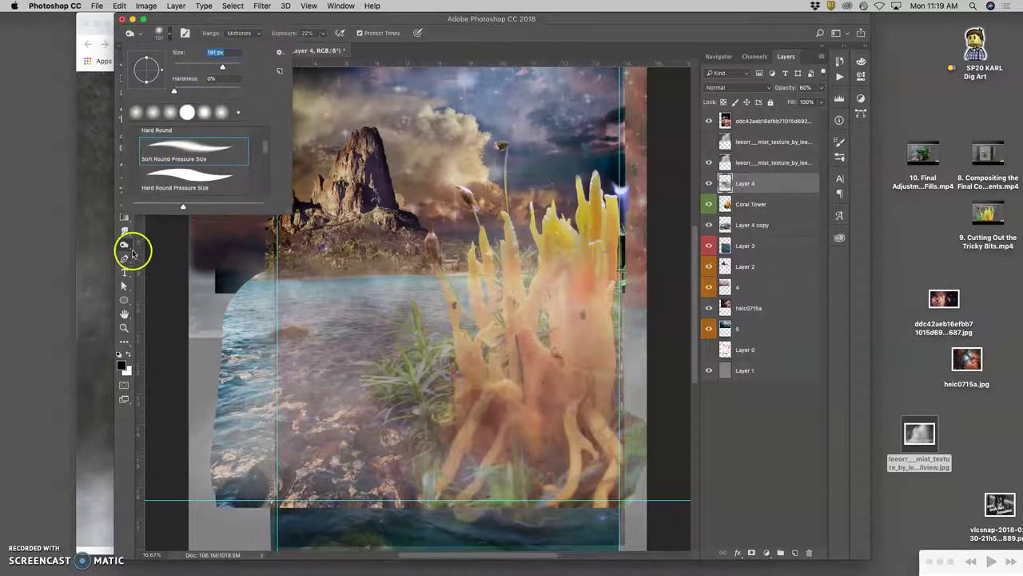
click(132, 252)
click(124, 203)
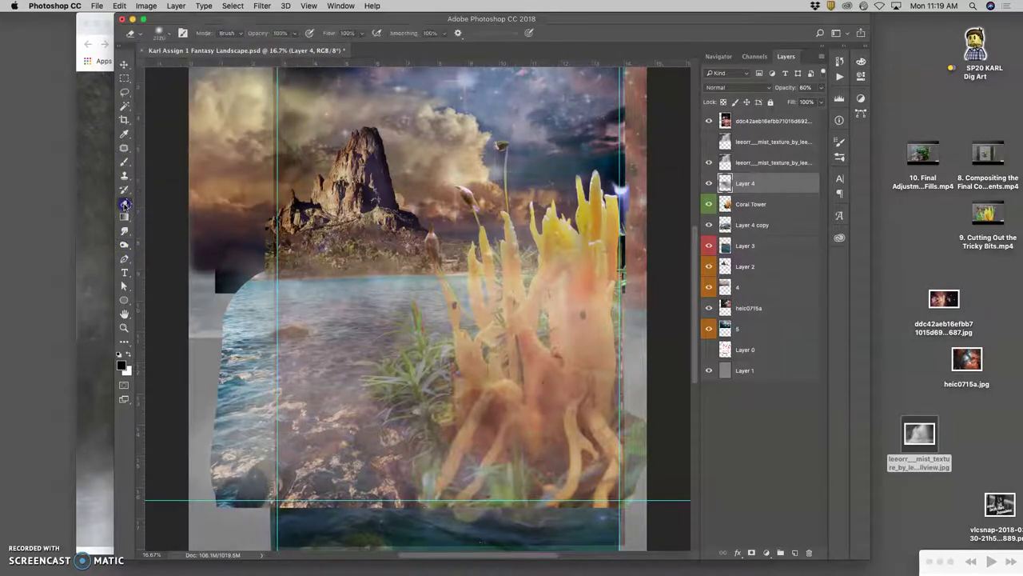
click(297, 34)
drag(265, 50, 263, 49)
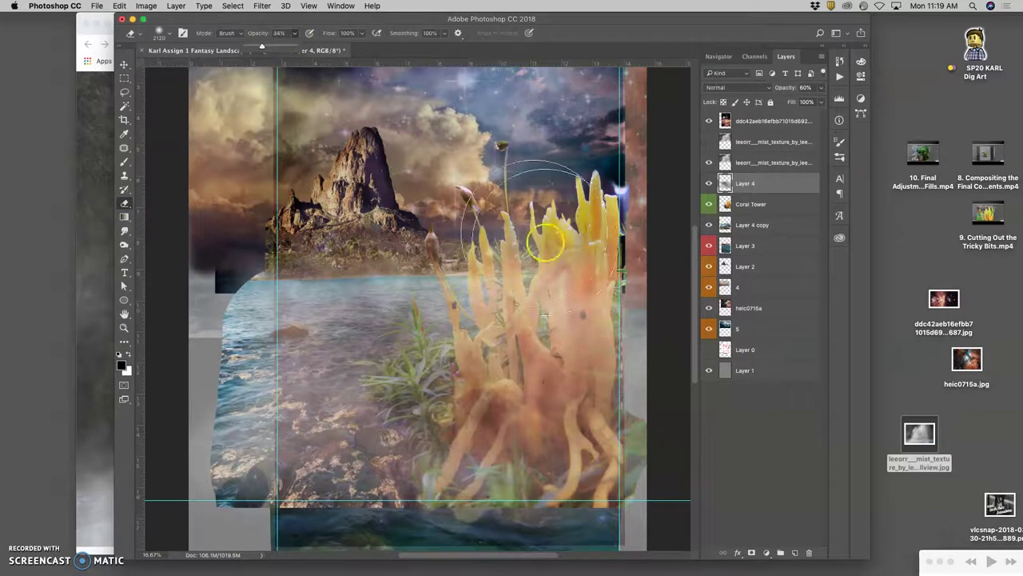
mouse_move(571, 289)
mouse_down()
mouse_move(551, 323)
mouse_move(528, 334)
mouse_move(549, 296)
mouse_move(505, 307)
mouse_move(511, 301)
mouse_move(476, 350)
mouse_move(417, 345)
mouse_move(399, 360)
mouse_move(440, 366)
mouse_move(504, 400)
mouse_move(582, 412)
mouse_up()
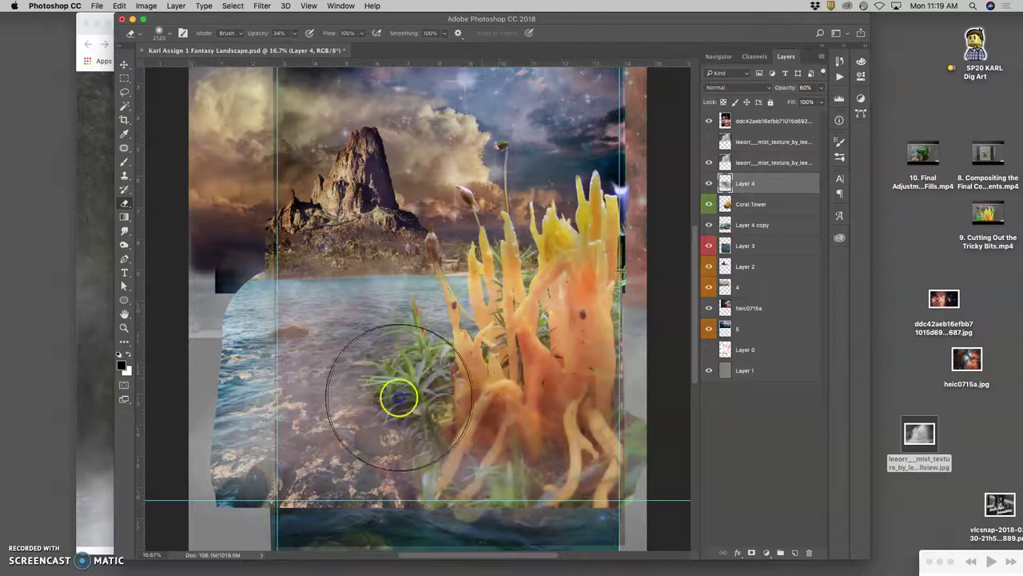
mouse_move(402, 399)
mouse_down()
mouse_move(297, 345)
mouse_move(215, 361)
mouse_move(289, 407)
mouse_up()
mouse_move(530, 428)
mouse_down()
mouse_move(495, 440)
mouse_move(521, 407)
mouse_move(455, 398)
mouse_move(578, 421)
mouse_up()
mouse_move(377, 432)
mouse_down()
mouse_move(343, 442)
mouse_move(350, 432)
mouse_move(338, 407)
mouse_move(360, 379)
mouse_move(256, 392)
mouse_move(212, 418)
mouse_move(264, 367)
mouse_up()
mouse_move(610, 244)
mouse_down()
mouse_move(647, 251)
mouse_move(634, 317)
mouse_move(596, 360)
mouse_move(579, 328)
mouse_up()
Step: Compare the whole composition with the Layer 4 mist patch hidden and shown
key(super+minus)
key(super+minus)
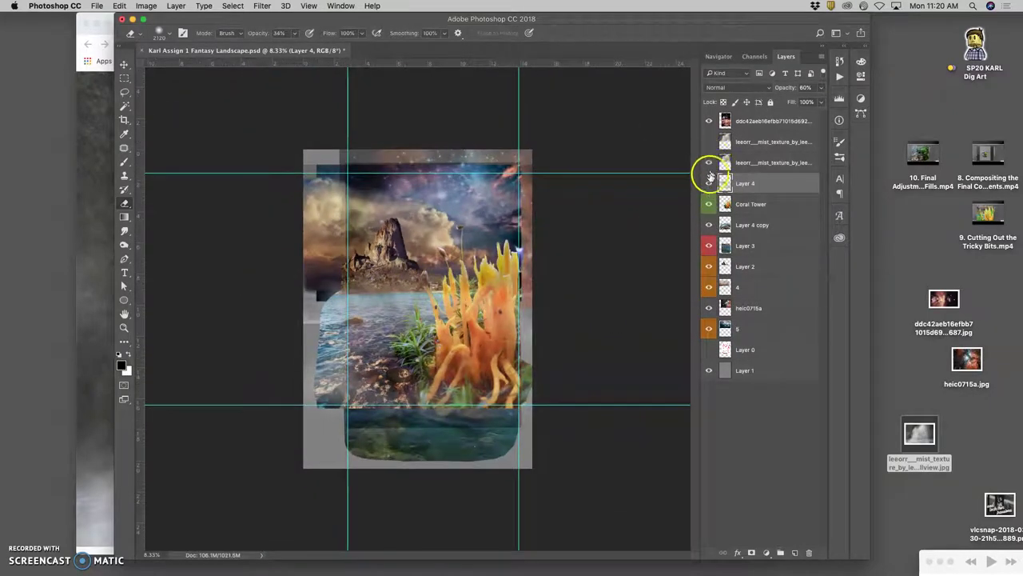
click(708, 183)
click(708, 183)
click(708, 183)
click(708, 183)
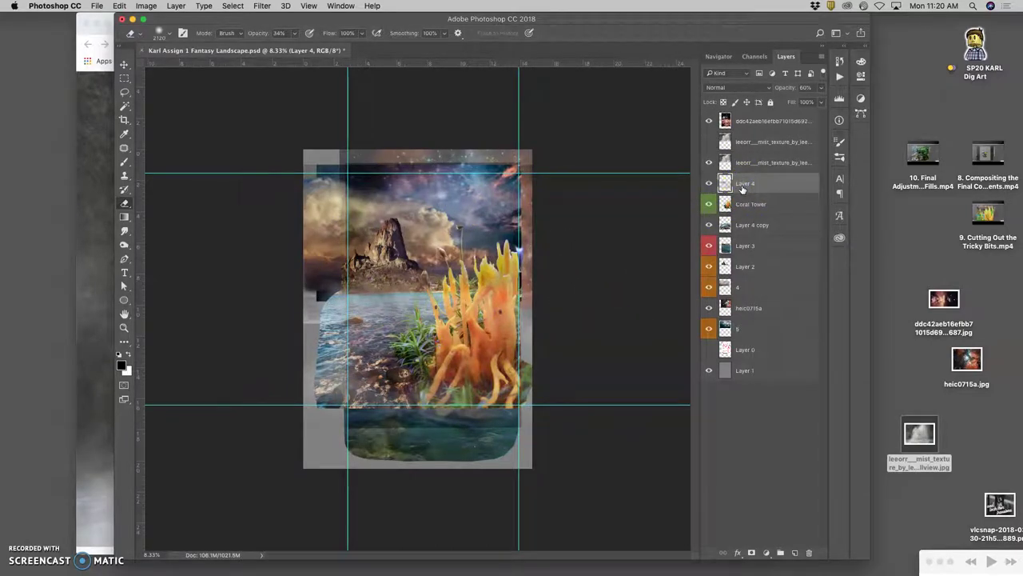
Step: Duplicate the Layer 4 mist patch and move the copy up over the sky
key(super+j)
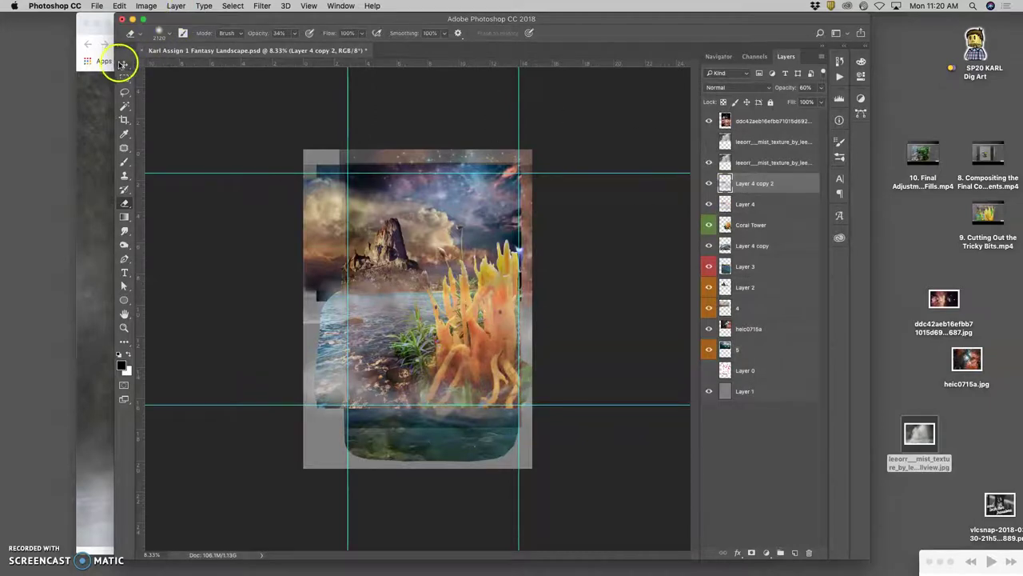
click(124, 64)
drag(406, 297, 449, 121)
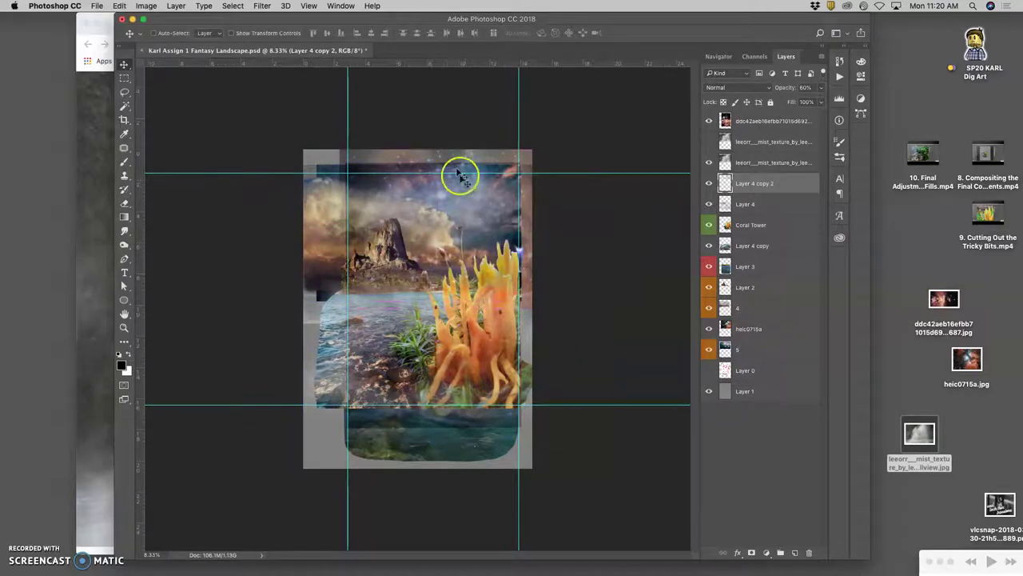
key(super+equal)
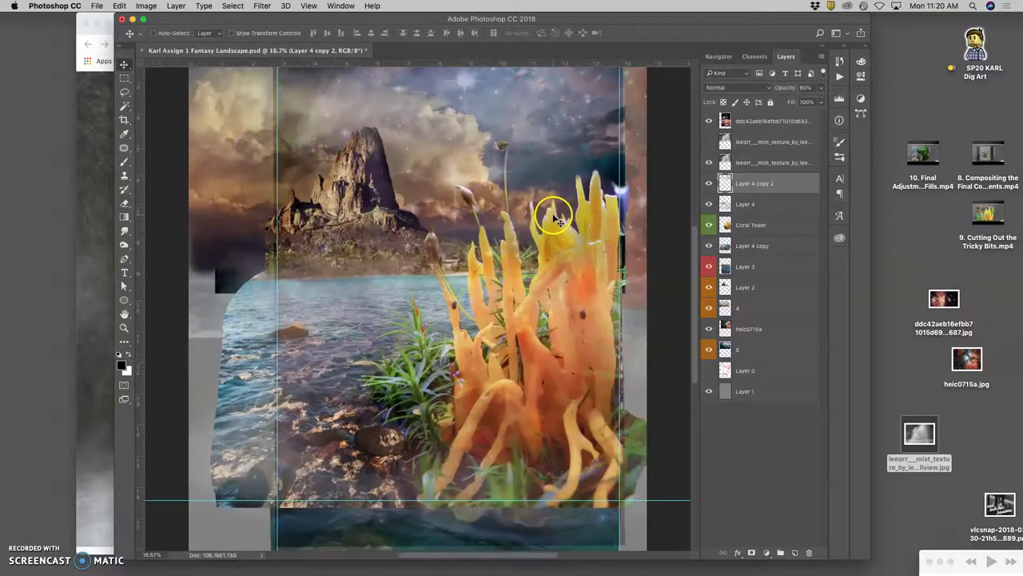
key(super+minus)
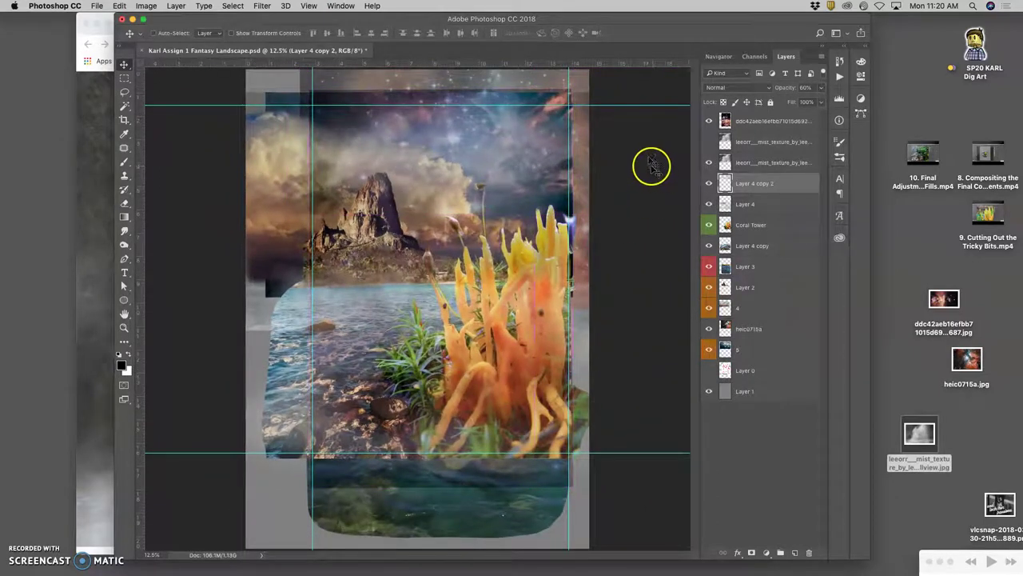
click(710, 122)
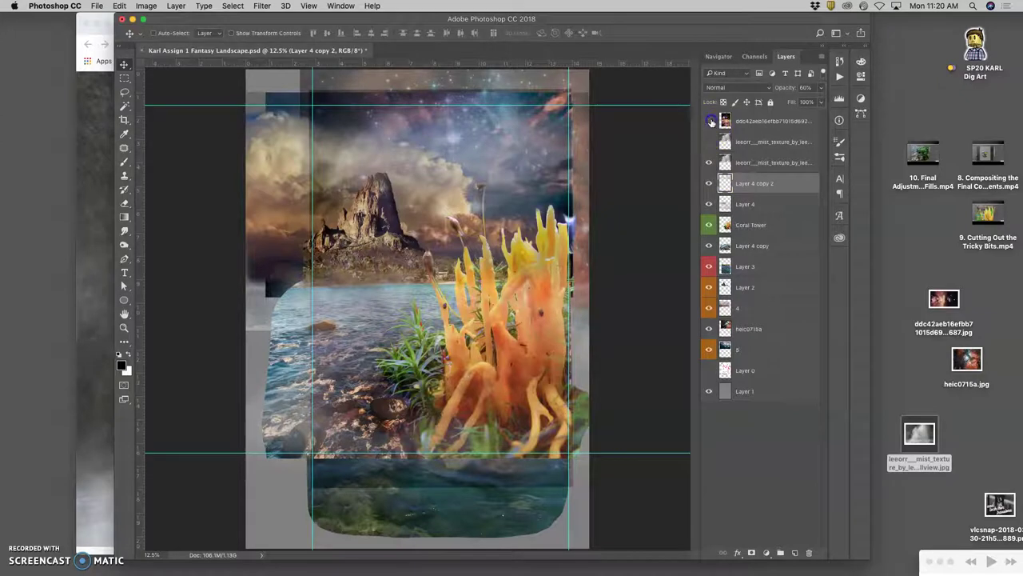
click(709, 122)
click(711, 122)
click(710, 121)
click(710, 121)
click(759, 121)
click(766, 90)
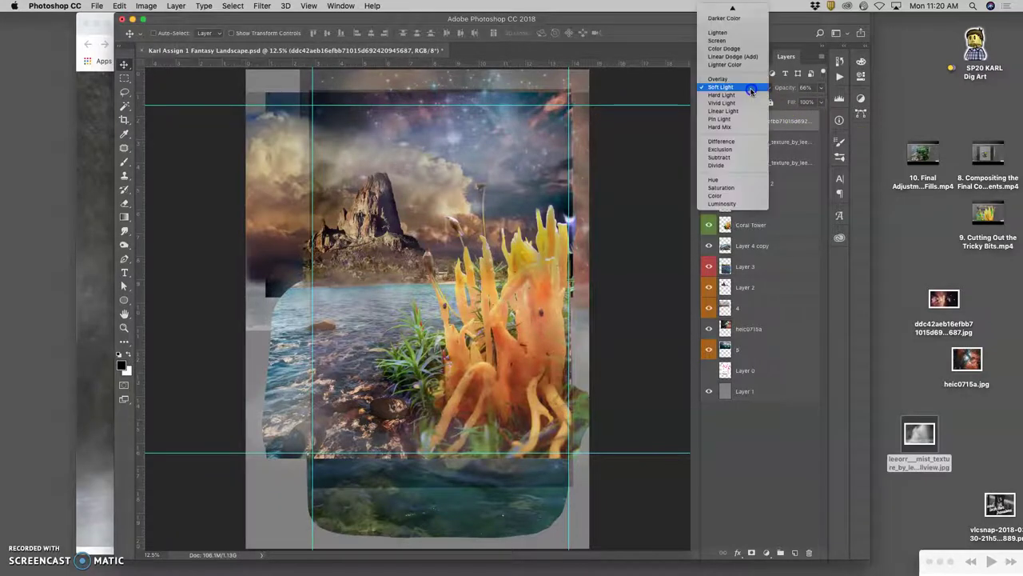
click(719, 10)
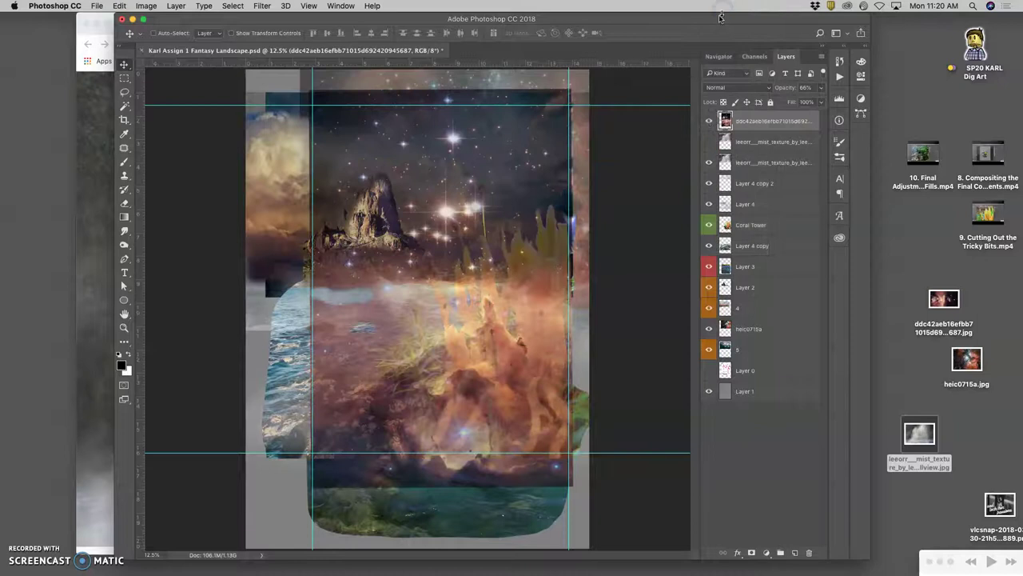
click(262, 7)
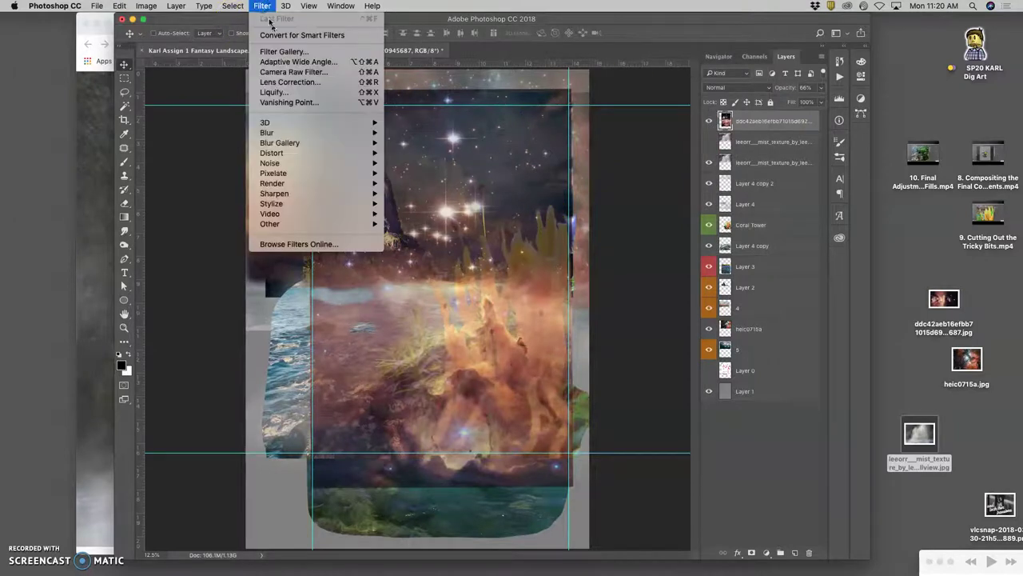
mouse_move(286, 134)
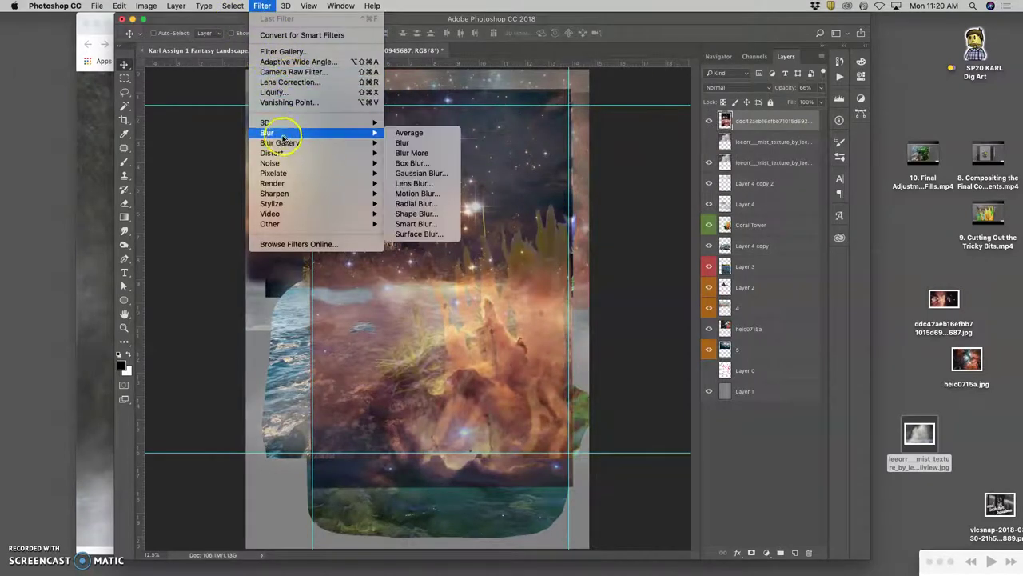
click(416, 172)
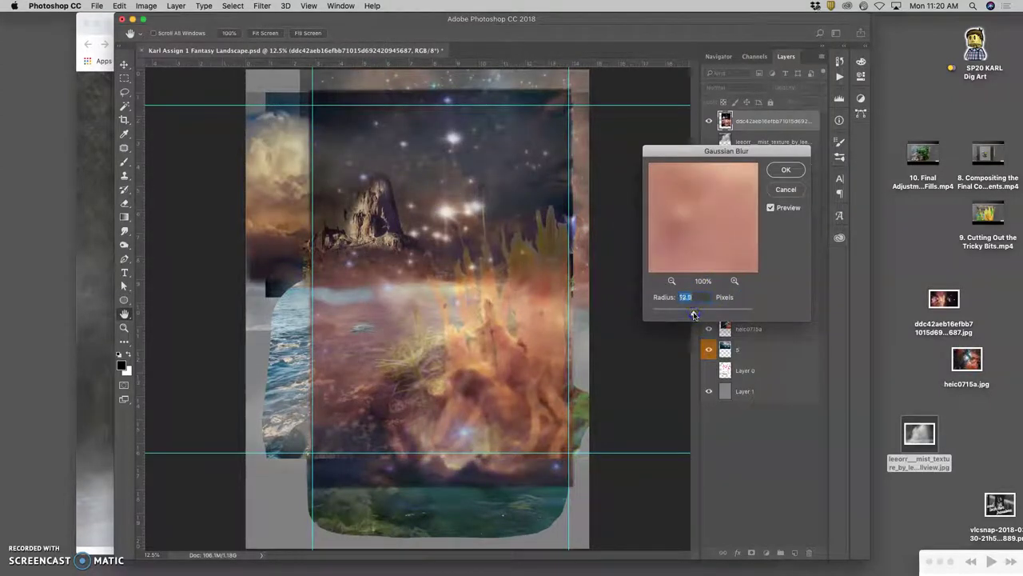
drag(693, 315, 693, 315)
click(789, 172)
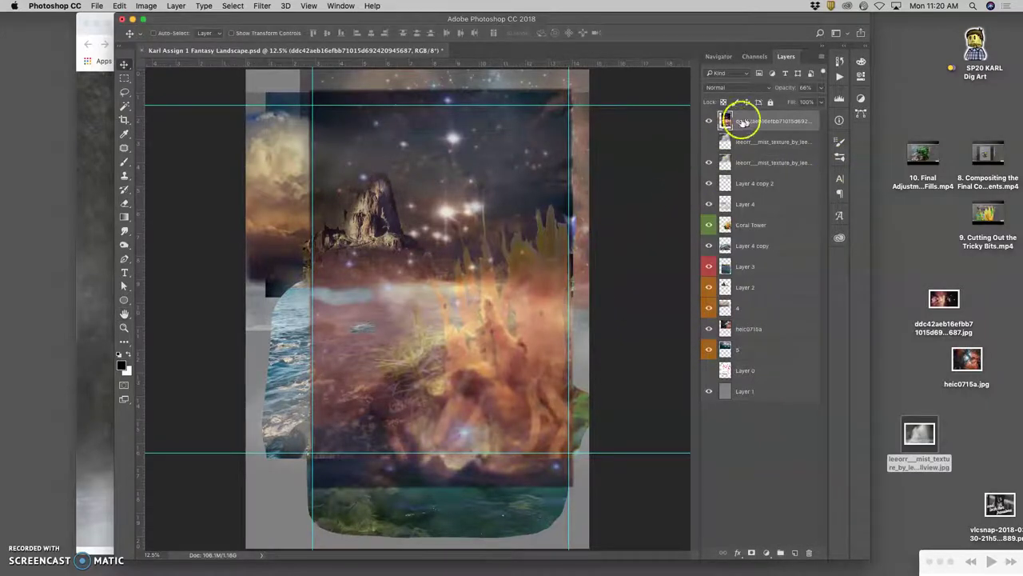
Step: Set the blurred star layer's blending to Soft Light and open the document's edit history
click(738, 88)
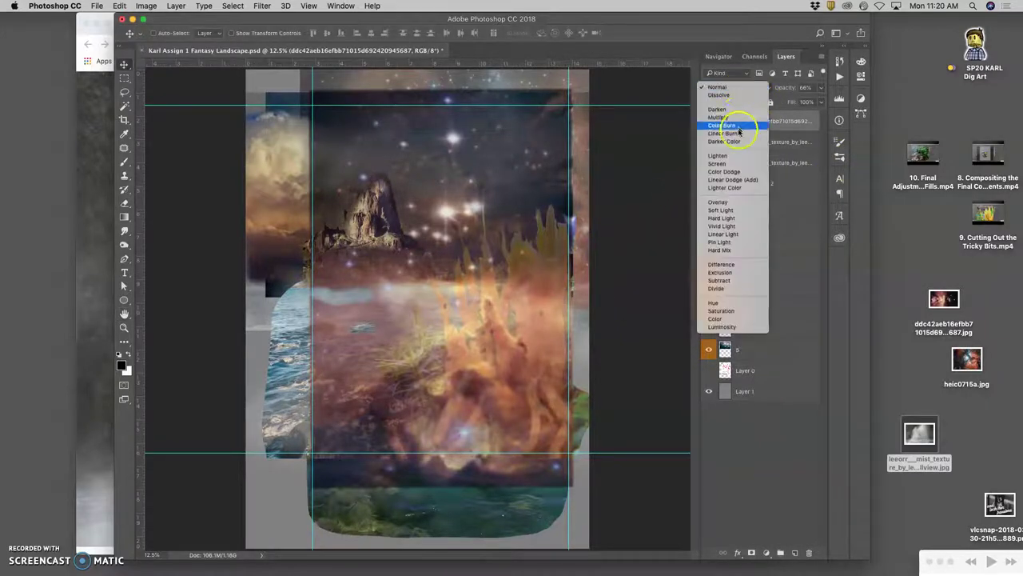
click(727, 211)
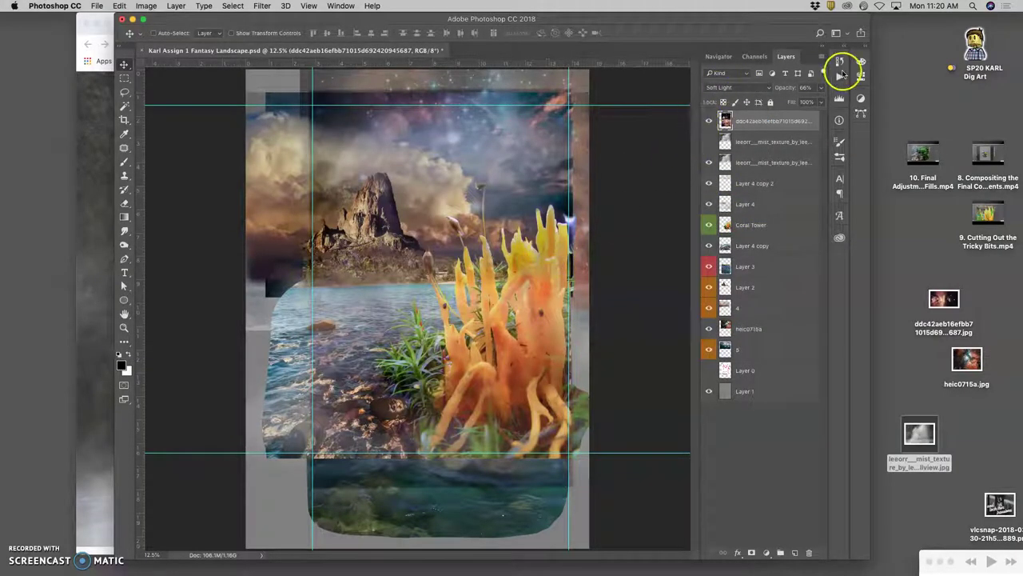
click(839, 61)
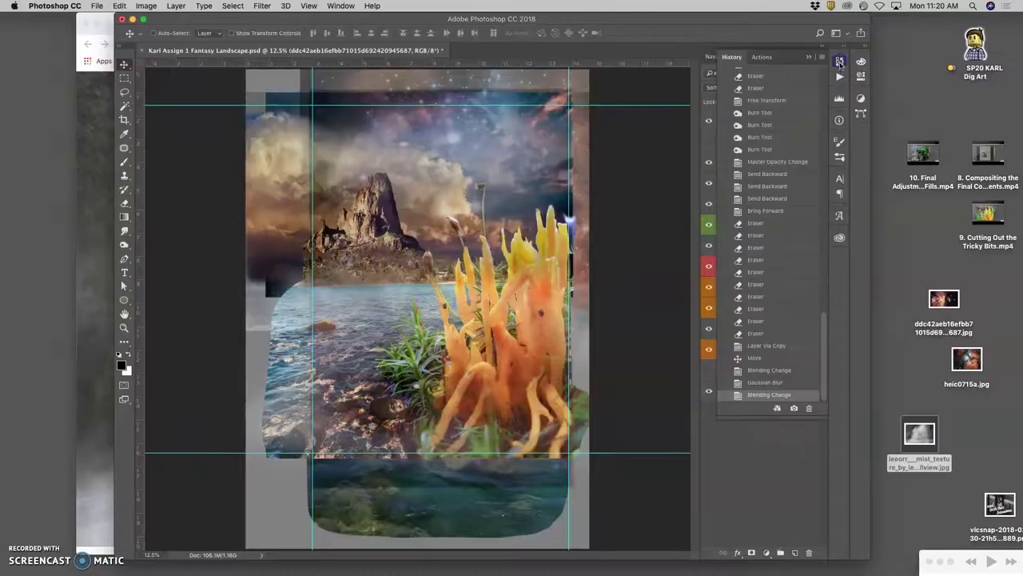
Step: Compare the image before and after the star layer's blur using the history states, return to the latest state and close the history
click(769, 371)
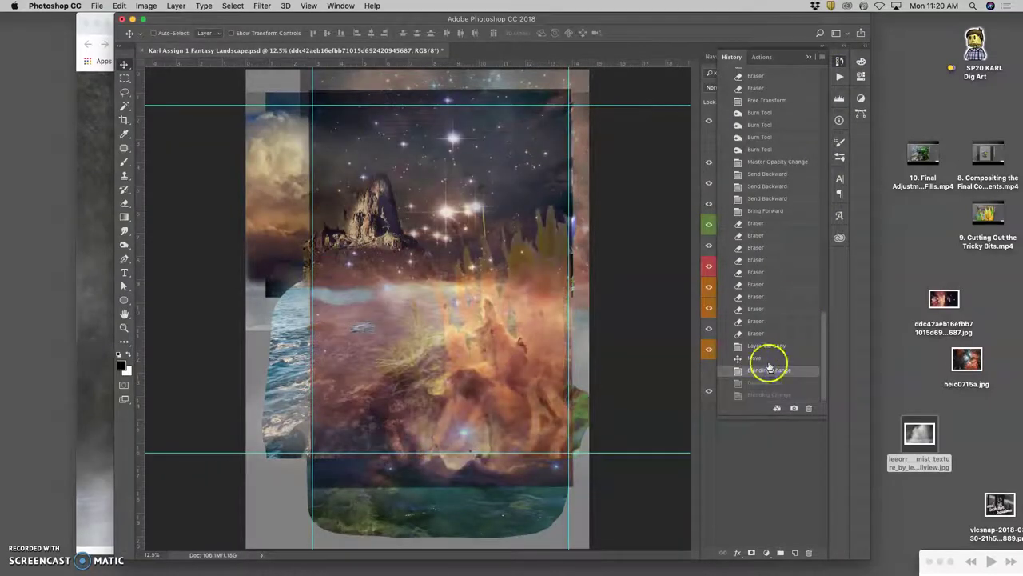
click(766, 358)
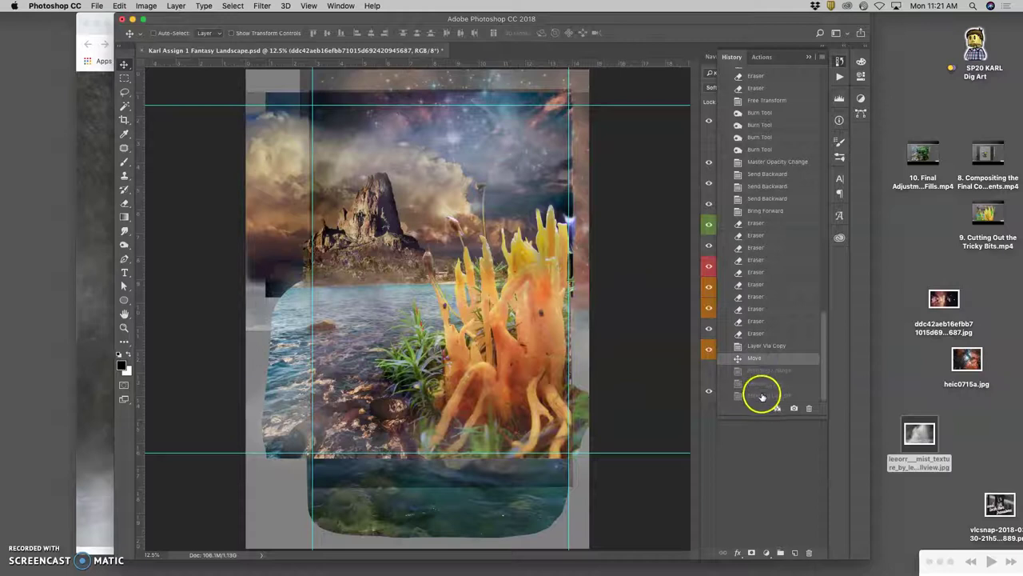
click(762, 394)
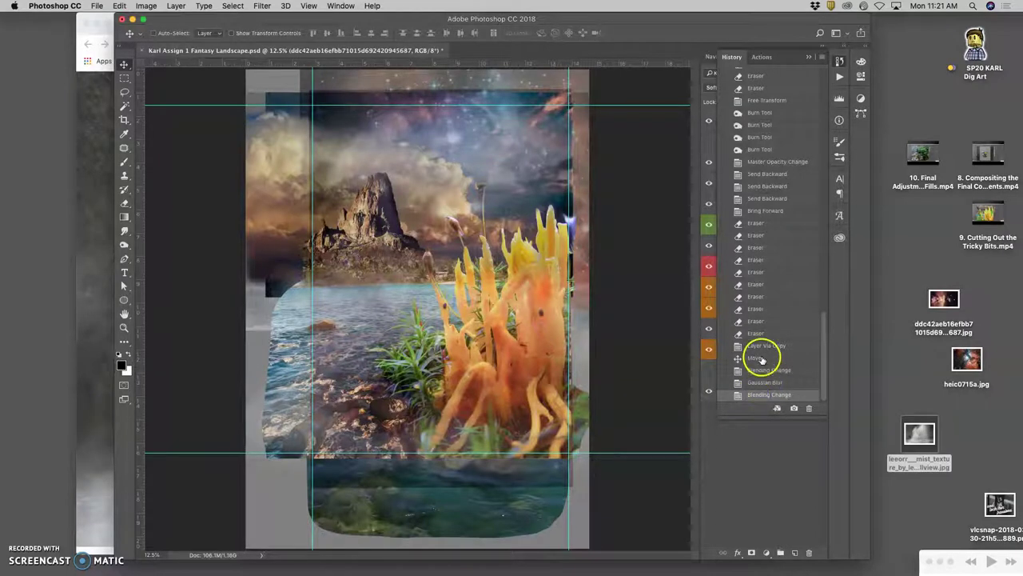
click(762, 358)
click(769, 395)
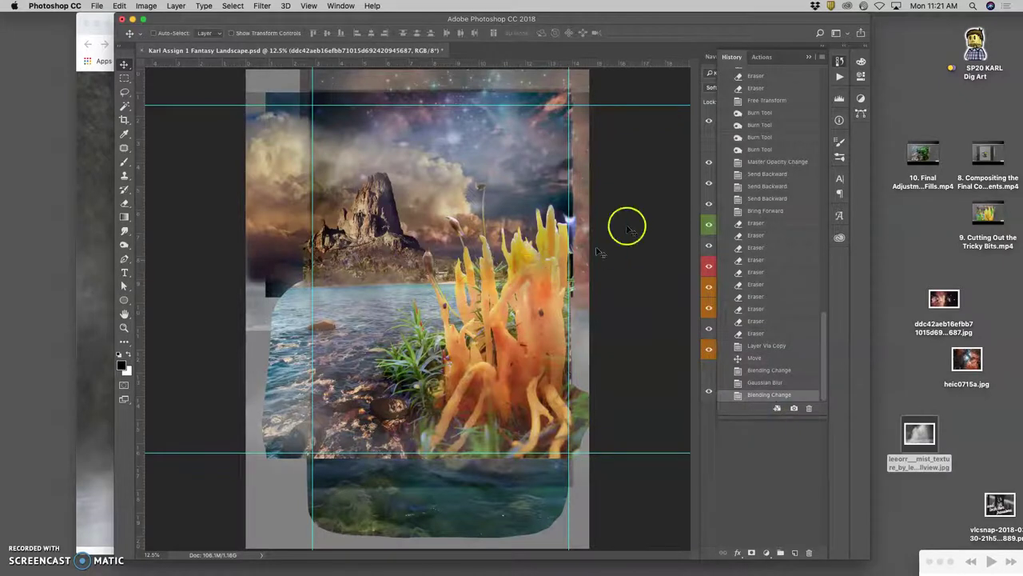
click(809, 57)
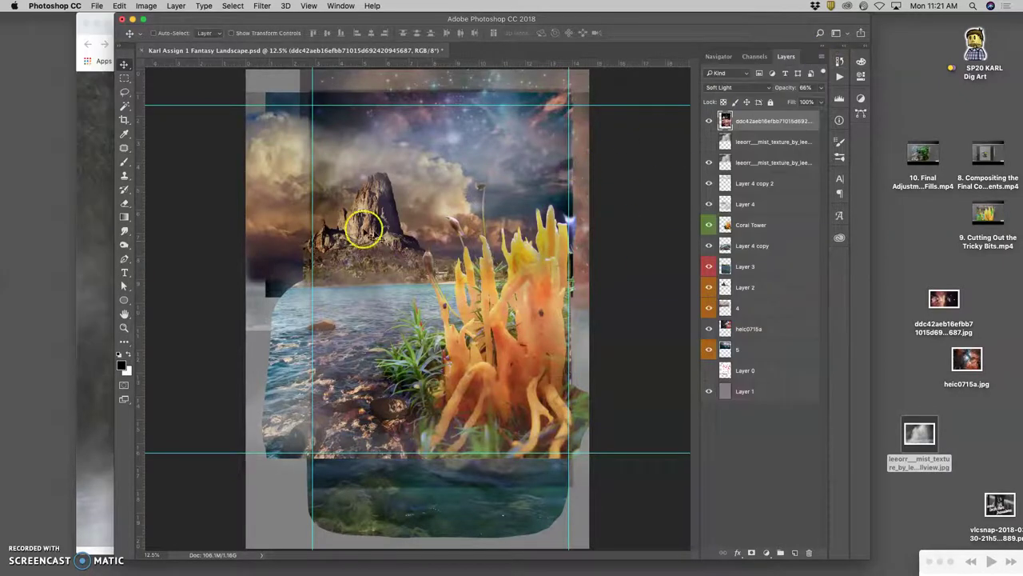
Step: Erase the star layer softly over the coral and rock mountain with the Eraser at 34% opacity
click(124, 203)
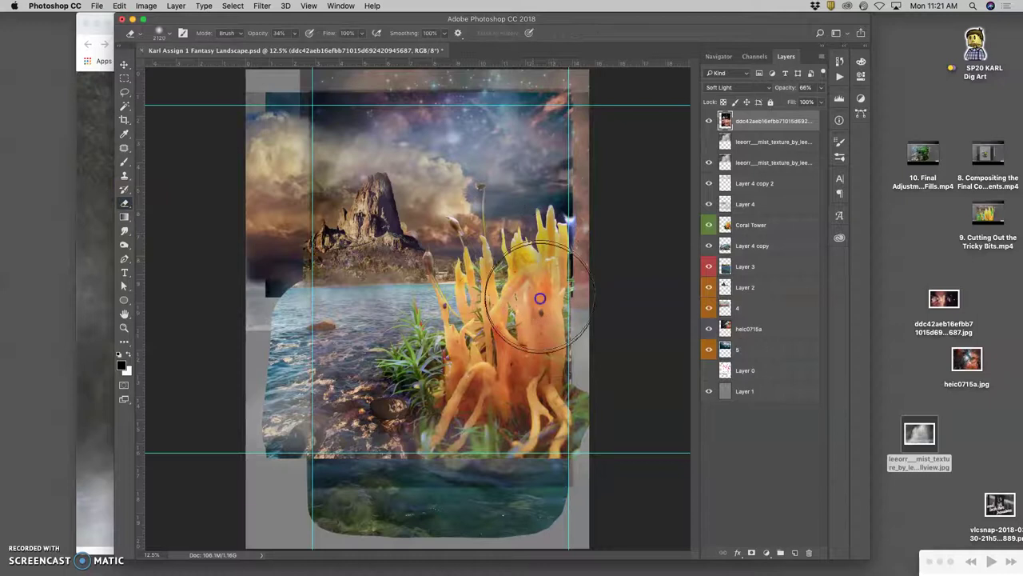
mouse_move(540, 299)
mouse_down()
mouse_move(539, 360)
mouse_move(486, 281)
mouse_move(500, 378)
mouse_move(468, 366)
mouse_move(473, 379)
mouse_move(449, 362)
mouse_move(391, 389)
mouse_move(215, 567)
mouse_up()
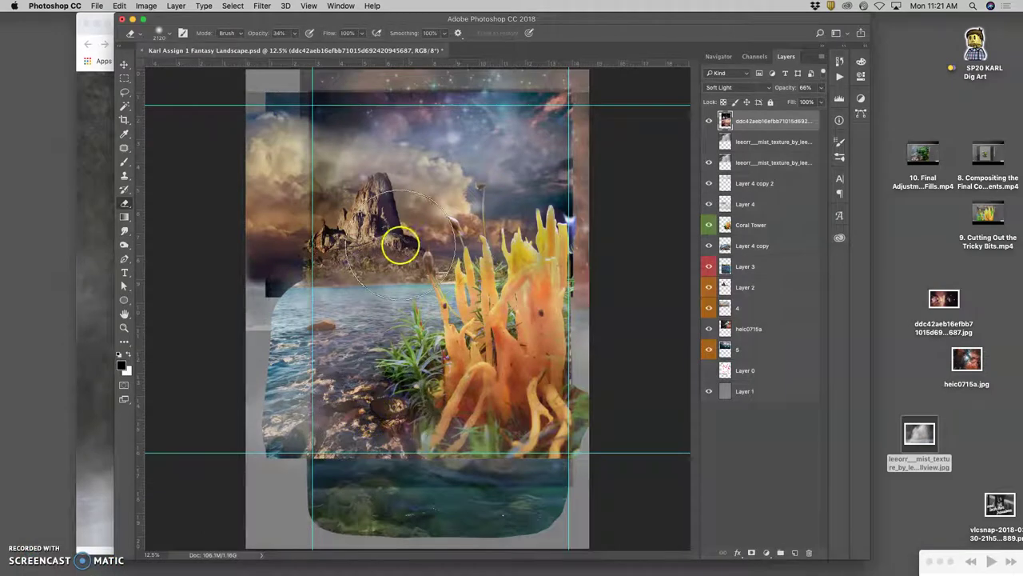
mouse_move(399, 246)
mouse_down()
mouse_move(467, 262)
mouse_move(363, 238)
mouse_move(368, 197)
mouse_move(394, 217)
mouse_move(380, 233)
mouse_move(431, 302)
mouse_move(384, 317)
mouse_move(545, 280)
mouse_up()
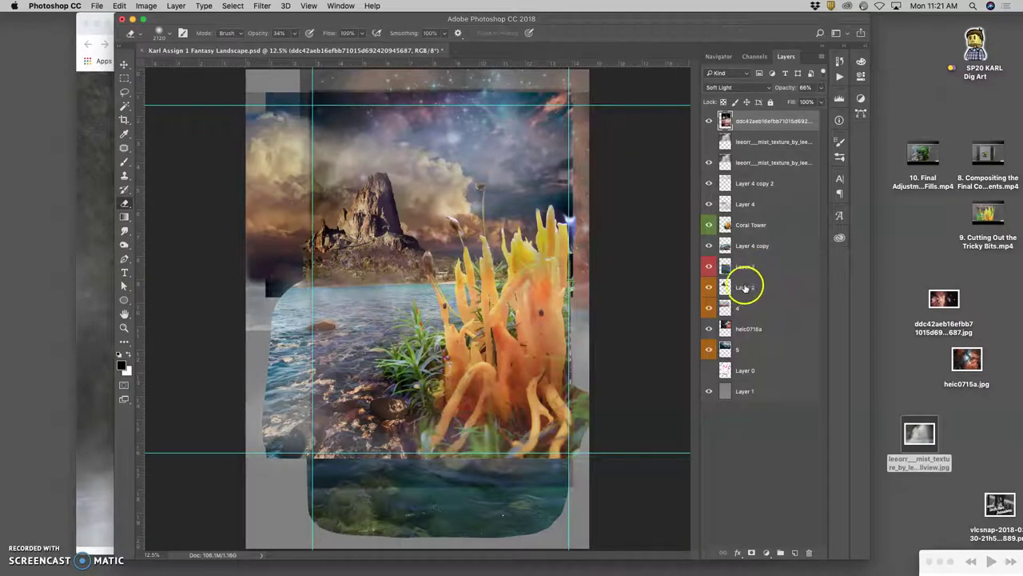
Step: Toggle Layer 2's visibility to confirm it holds the rock mountain, and duplicate the layer
click(745, 287)
click(709, 287)
click(709, 288)
click(753, 291)
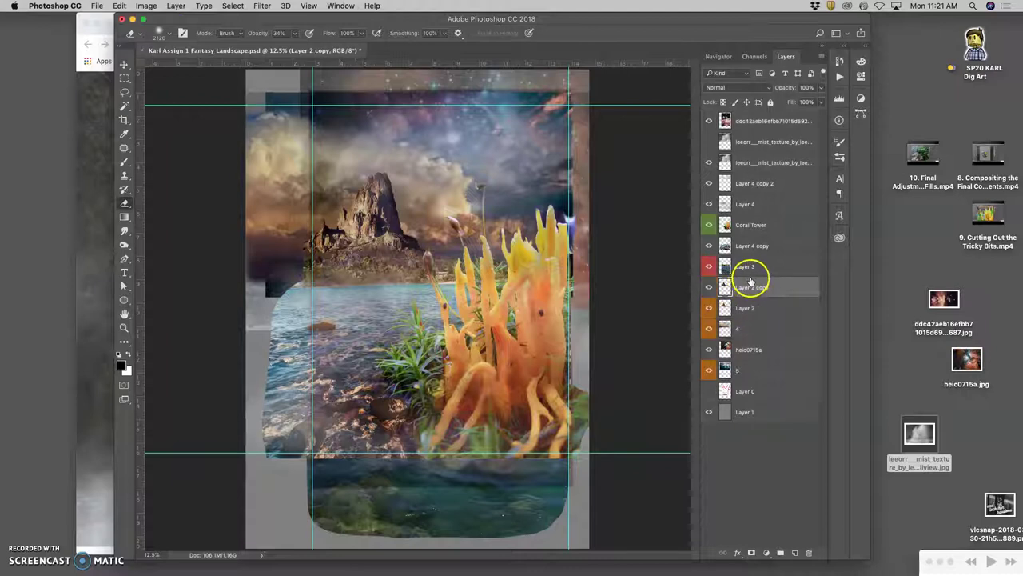
Step: Flip the Layer 2 copy vertically and move it down over the water as the mountain's reflection
key(super+t)
right_click(380, 202)
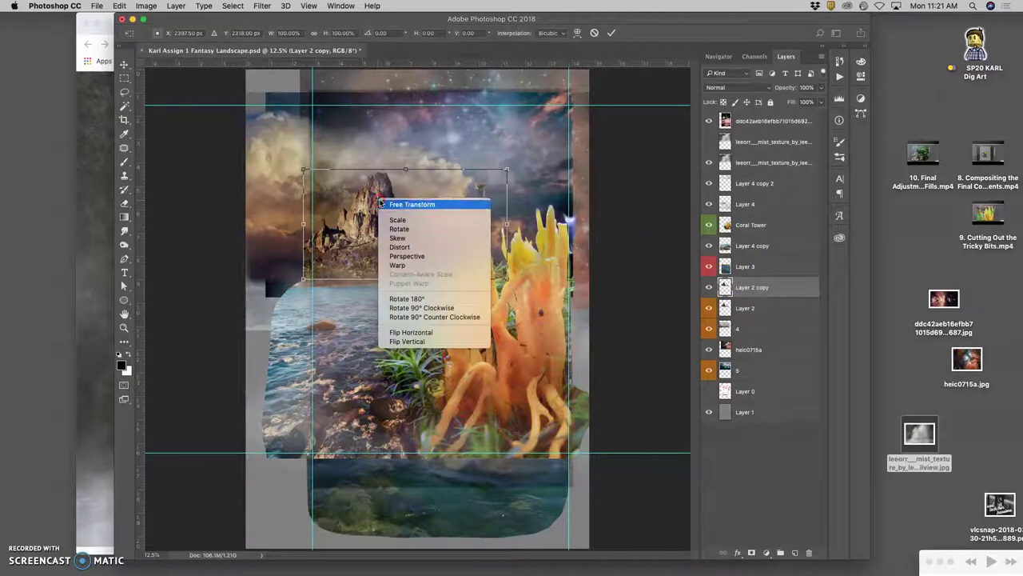
click(401, 341)
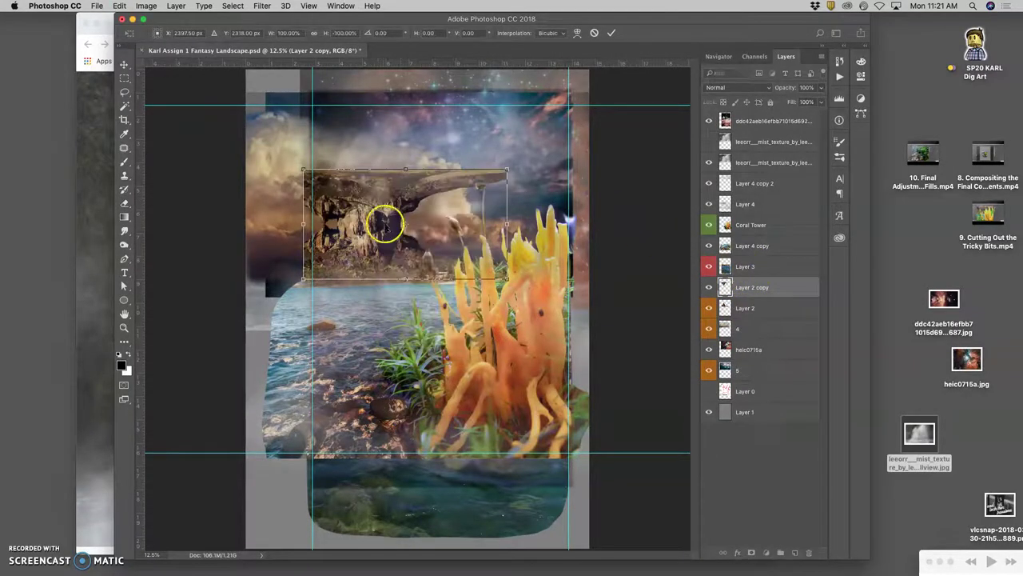
drag(380, 210, 379, 313)
key(Return)
Step: Bring the Layer 2 copy forward in the layer order, above Layer 3, Layer 4 copy and Coral Tower
key(ctrl+bracketright)
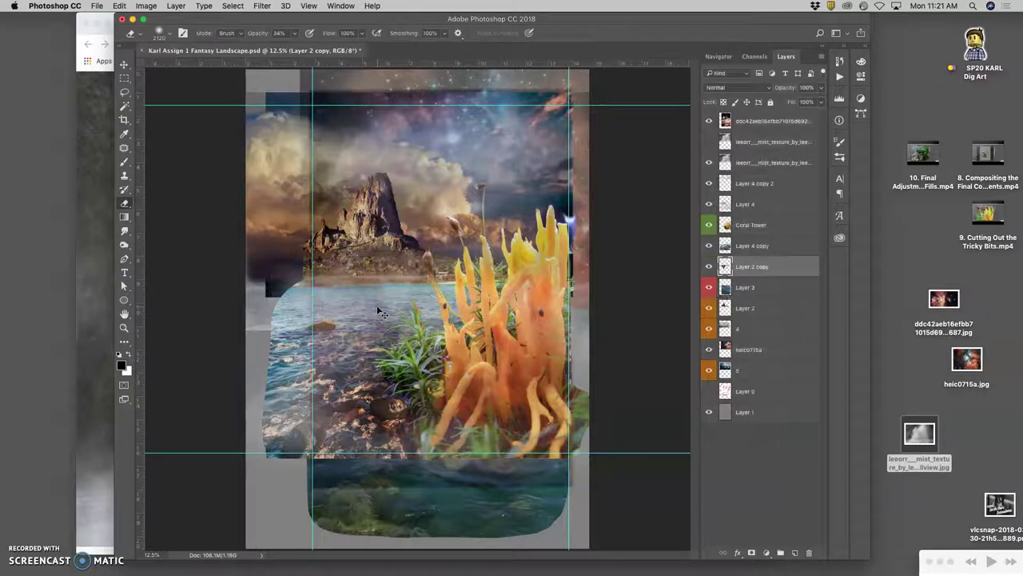
key(ctrl+bracketright)
key(ctrl+bracketright)
Step: Fade the reflection's upper edge and the strip of land overlapping the coral with the large soft Eraser
drag(380, 288, 398, 289)
drag(479, 271, 485, 264)
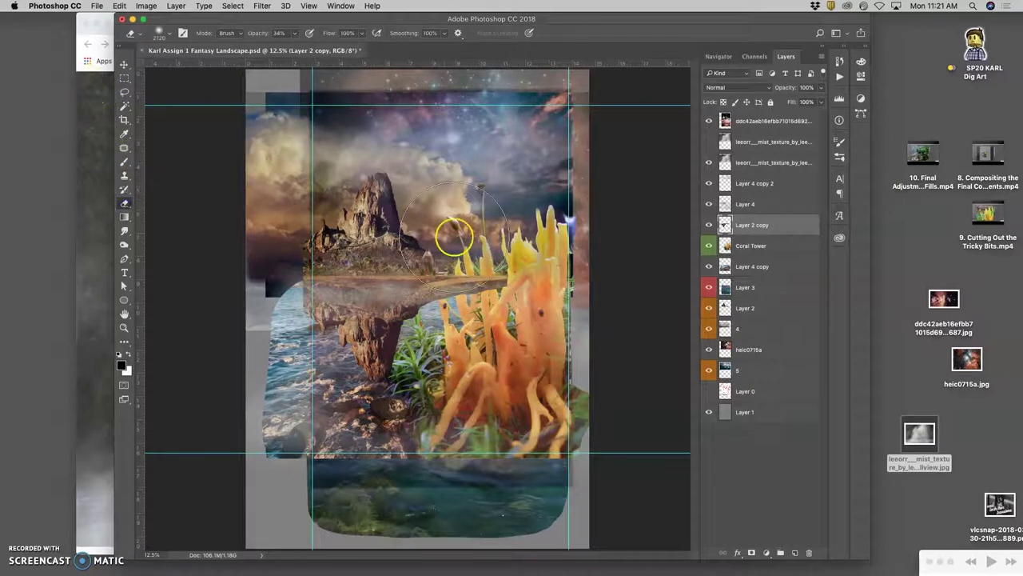
mouse_move(524, 270)
mouse_down()
mouse_move(466, 277)
mouse_move(444, 256)
mouse_move(464, 261)
mouse_move(469, 232)
mouse_move(461, 254)
mouse_move(415, 264)
mouse_up()
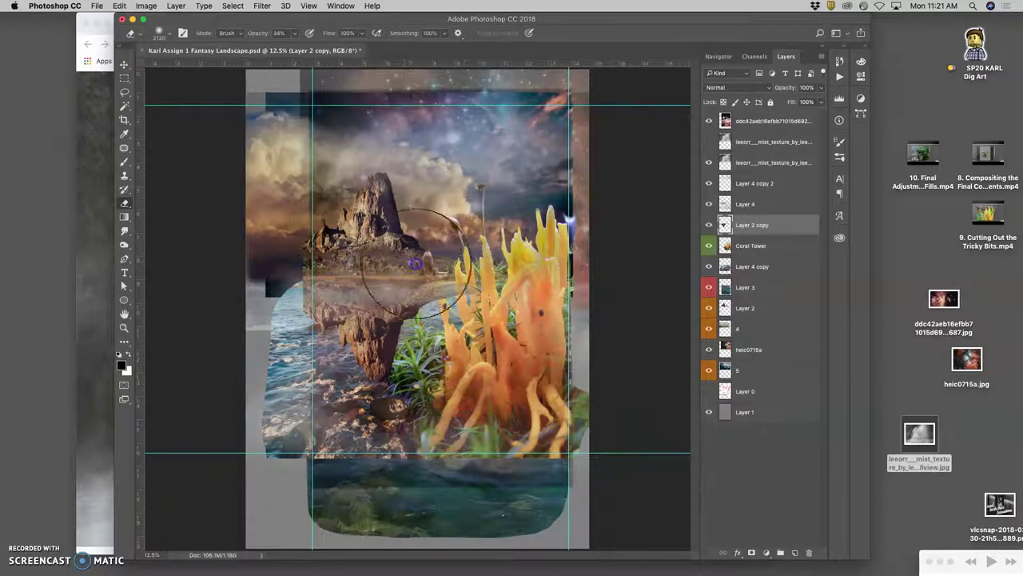
Step: Set the Eraser size to 300 px and touch up the reflection along the shoreline and near the coral, toggling the last erasure for comparison
click(160, 35)
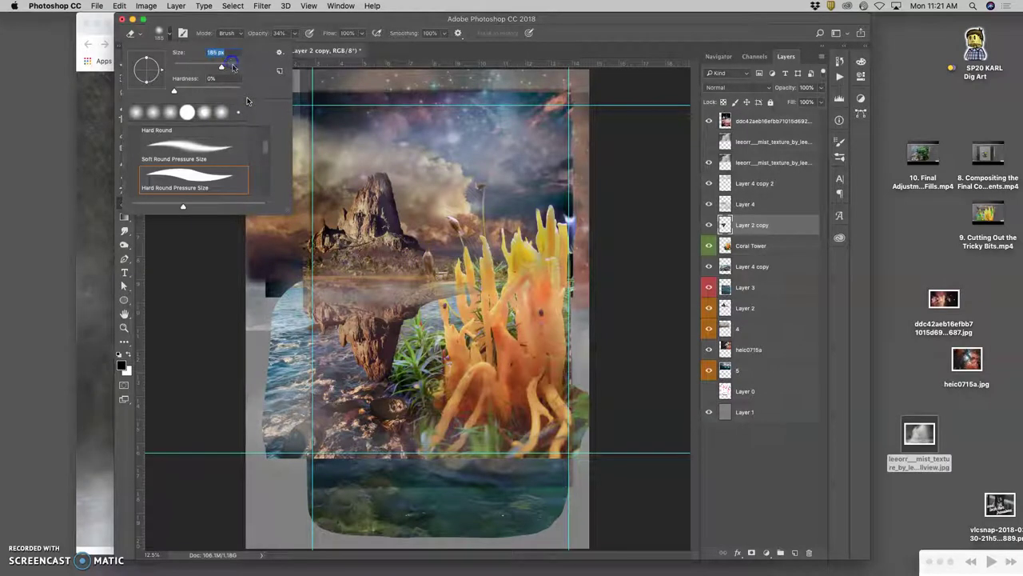
click(403, 282)
text(300)
key(Return)
click(324, 276)
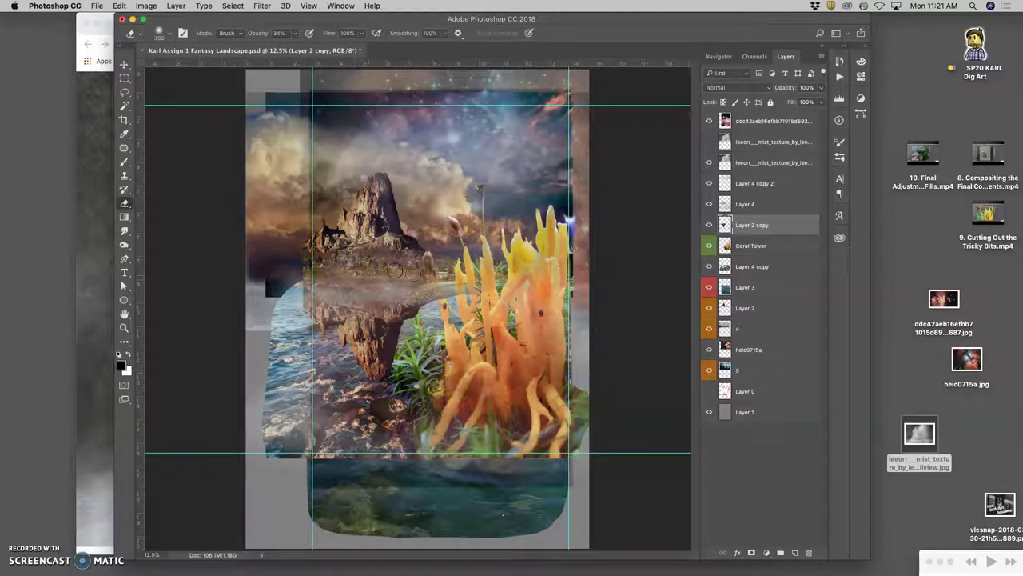
click(398, 279)
click(487, 293)
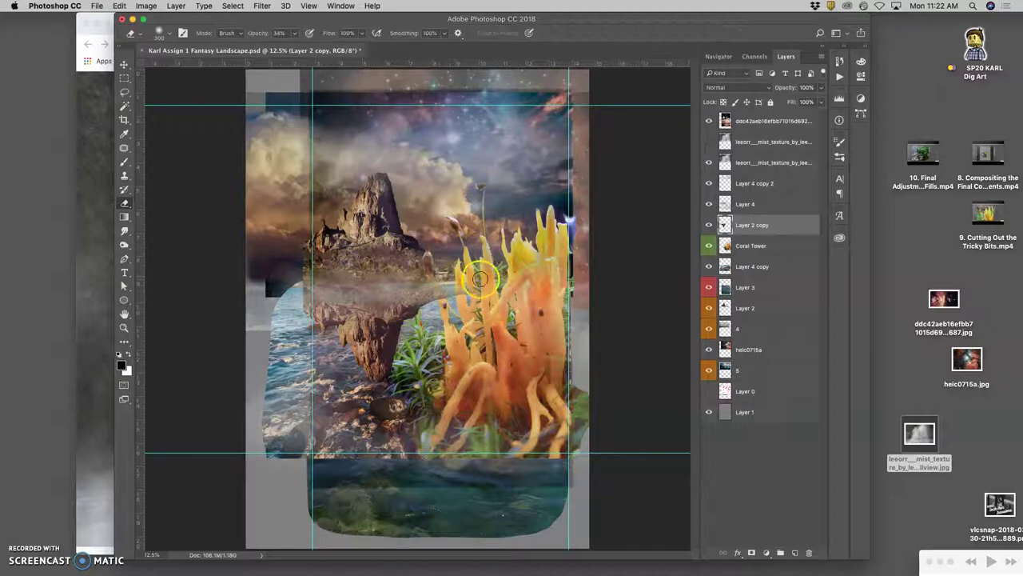
key(super+z)
key(super+z)
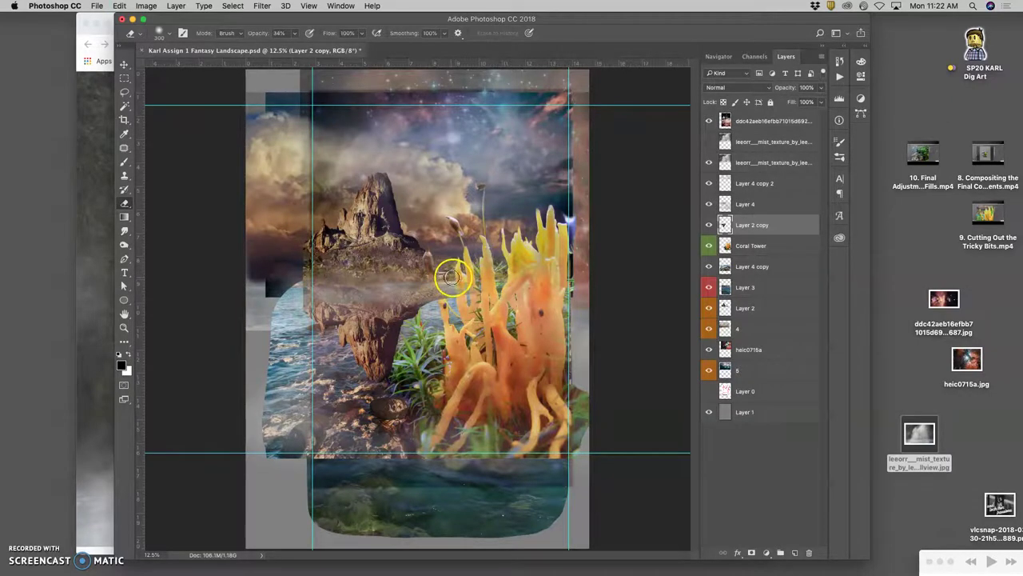
Step: Send the Layer 2 copy reflection behind Coral Tower, keeping it directly above Layer 4 copy
key(super+equal)
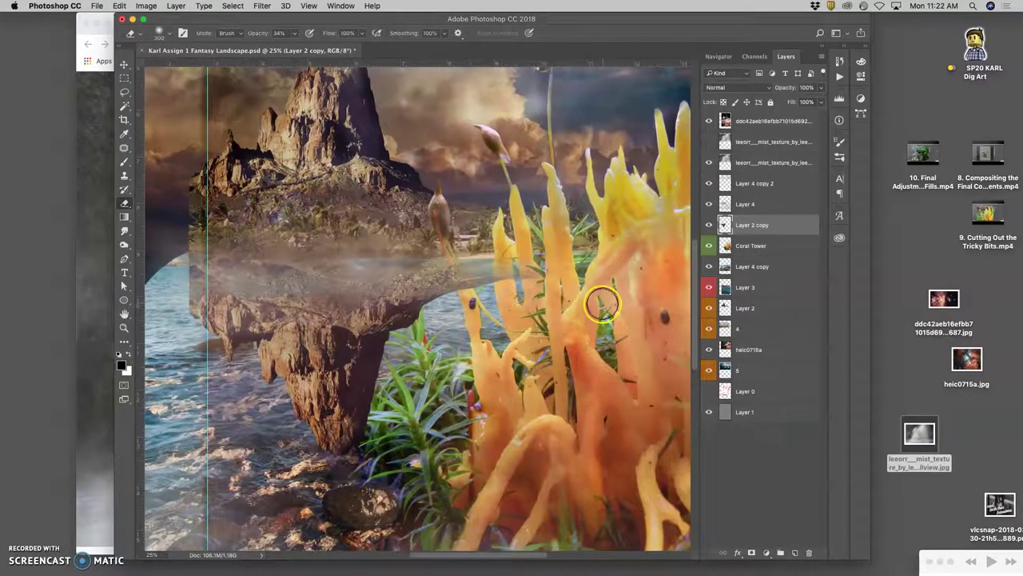
click(749, 228)
key(super+bracketleft)
key(super+bracketleft)
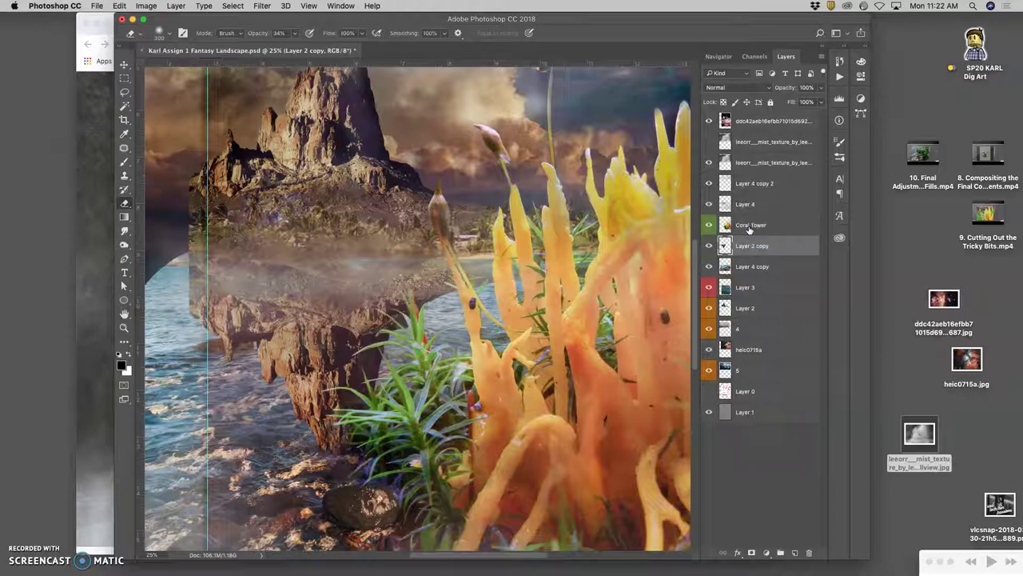
key(super+bracketright)
key(super+bracketleft)
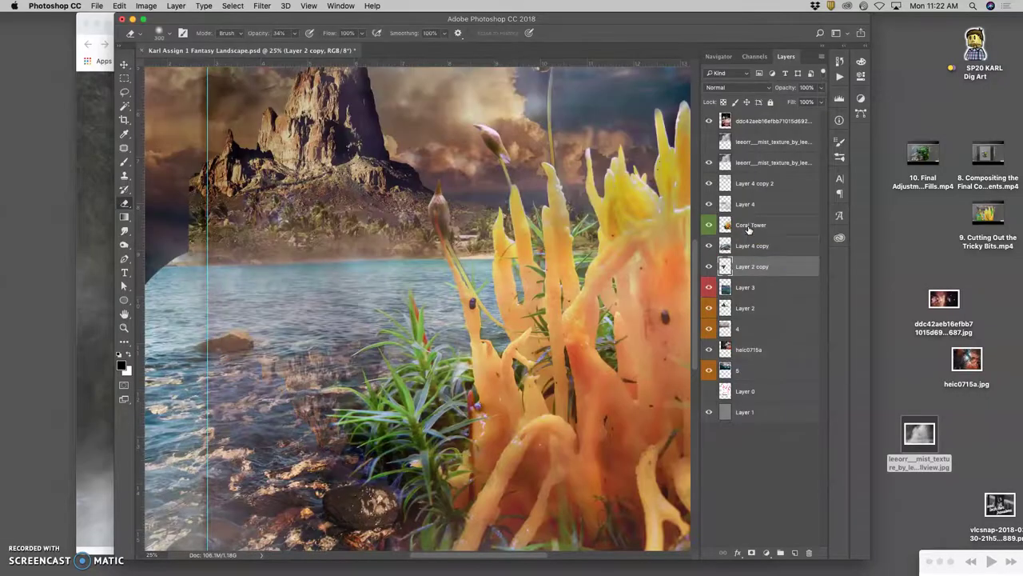
key(super+bracketright)
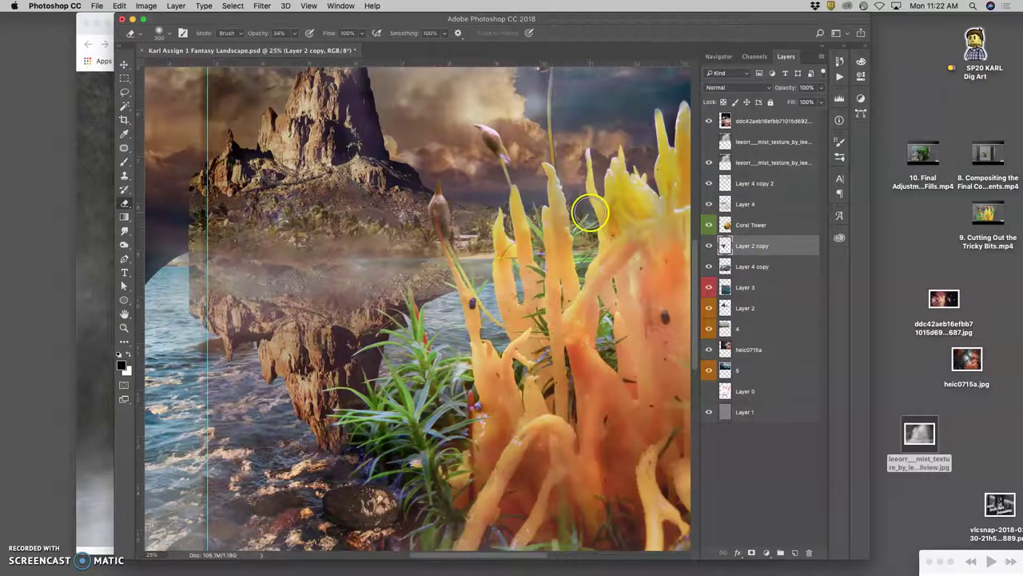
Step: Nudge the Layer 2 copy reflection upward with the Move tool to adjust its alignment with the mountain's shoreline
click(125, 65)
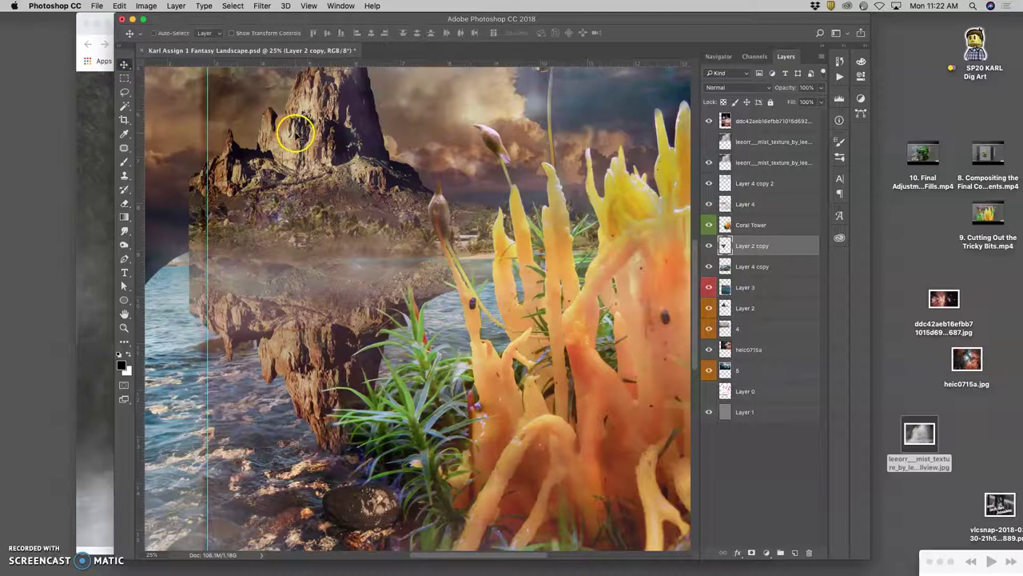
key(shift+Up)
key(shift+Up)
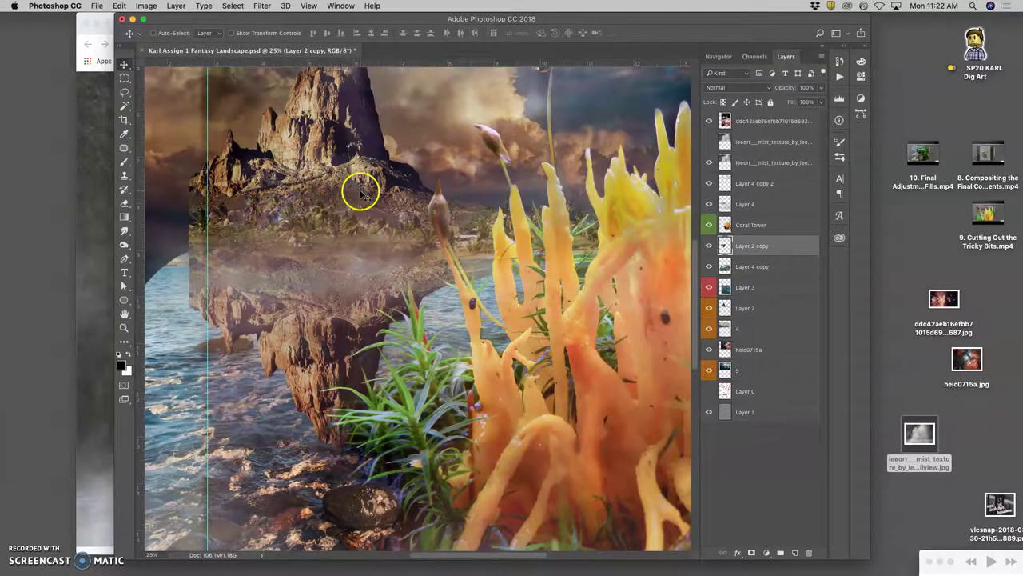
key(super+minus)
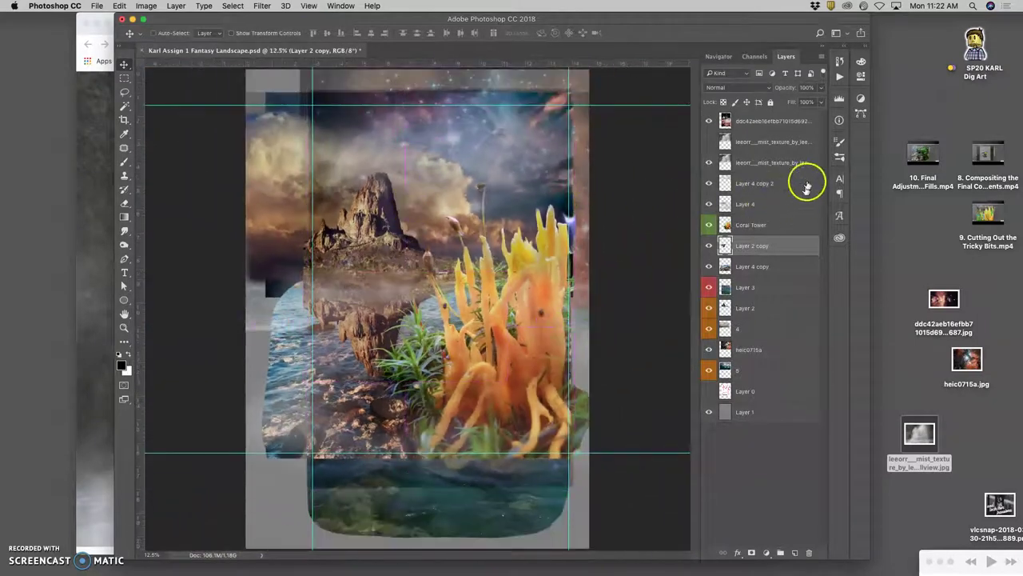
Step: Soften the Layer 2 copy reflection with a Gaussian Blur of less than 12 pixels radius
click(262, 5)
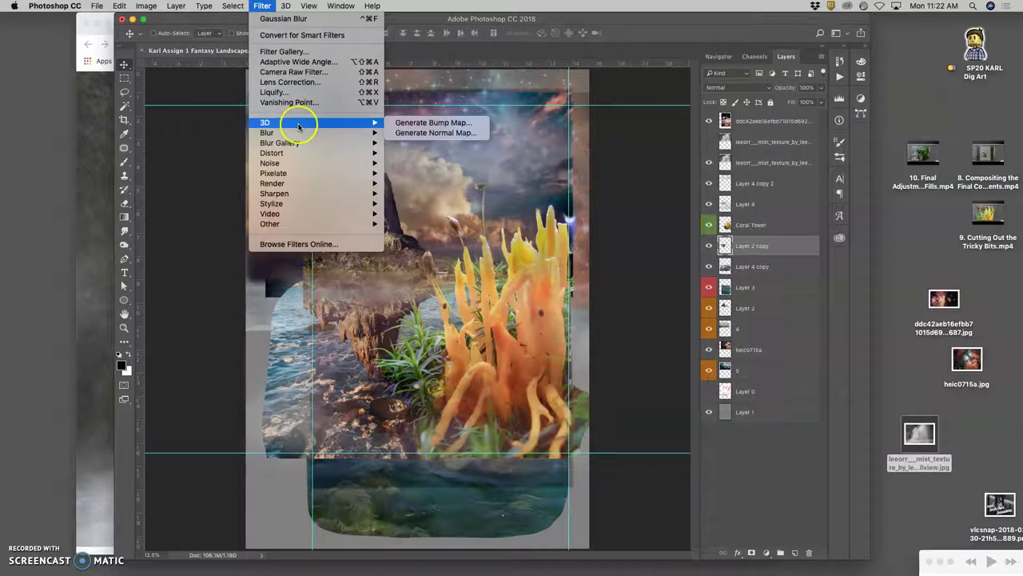
mouse_move(319, 132)
click(417, 173)
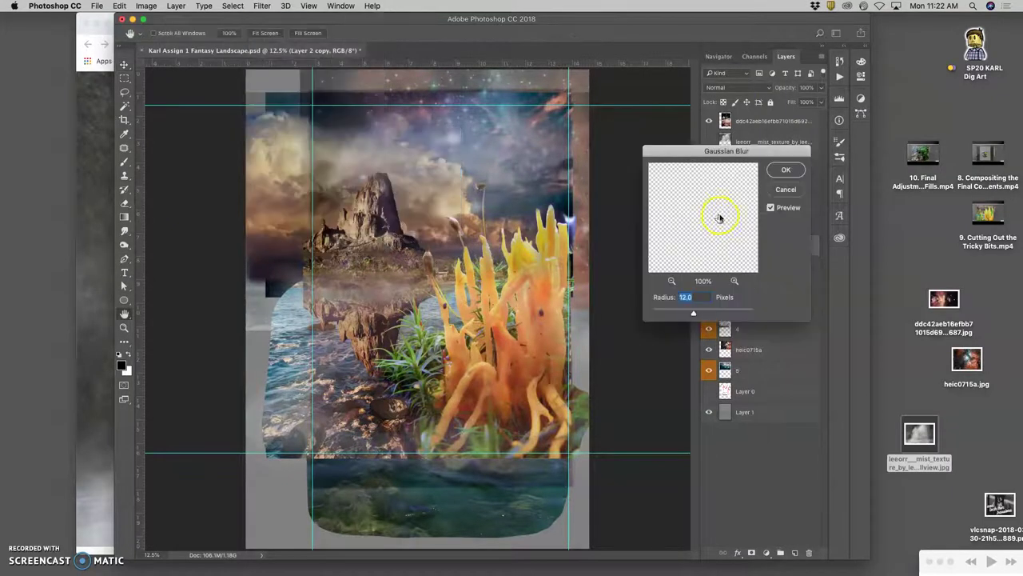
drag(693, 314, 685, 313)
click(775, 175)
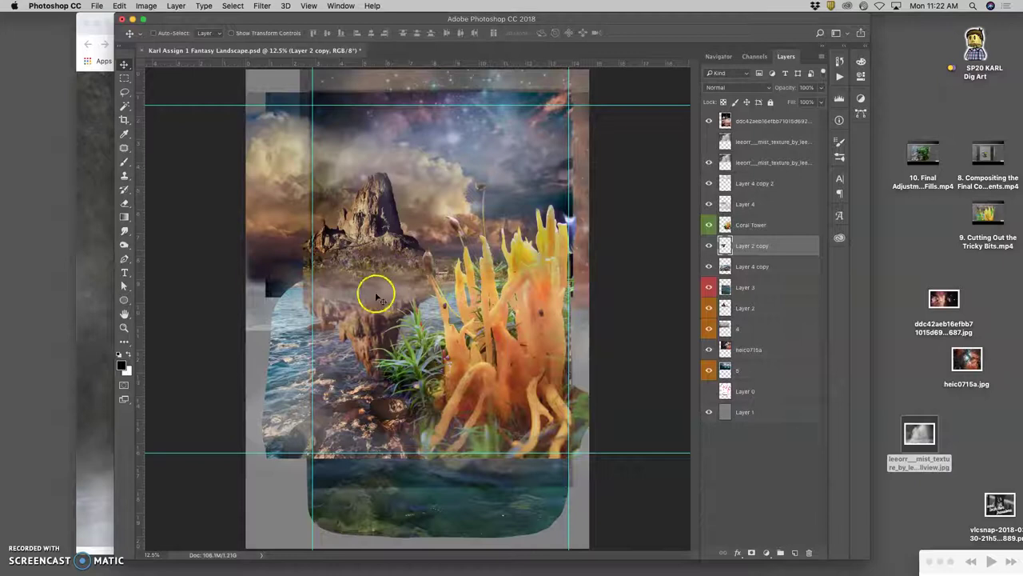
Step: Fade the blurred reflection into the water with repeated soft Eraser strokes at 34% opacity over the inverted rock
click(125, 202)
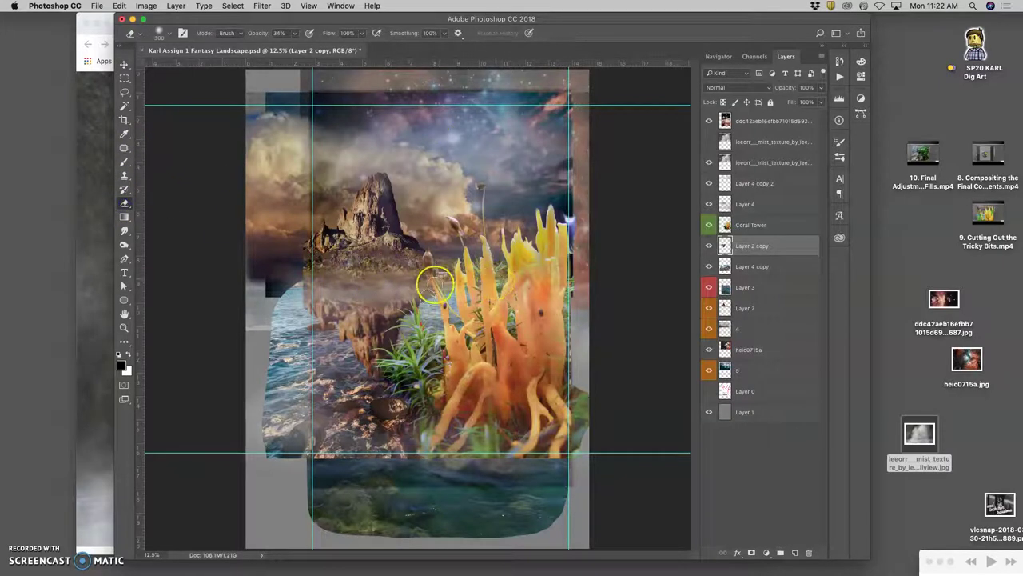
click(359, 375)
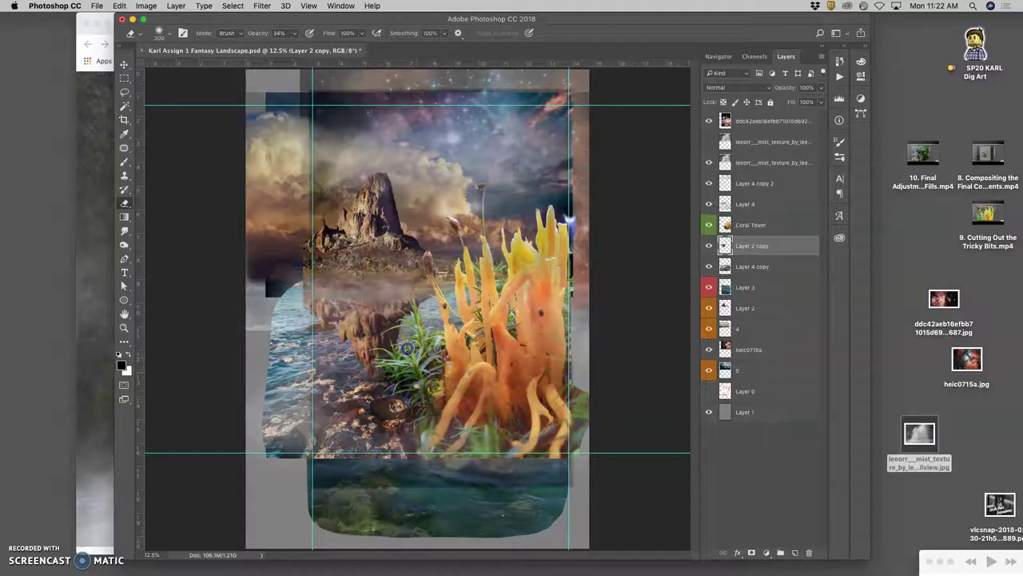
mouse_move(409, 347)
mouse_down()
mouse_move(336, 359)
mouse_move(369, 337)
mouse_move(301, 340)
mouse_move(334, 321)
mouse_move(304, 333)
mouse_move(332, 319)
mouse_move(320, 319)
mouse_move(396, 318)
mouse_move(408, 323)
mouse_move(395, 337)
mouse_move(413, 337)
mouse_move(408, 364)
mouse_up()
mouse_move(380, 331)
mouse_down()
mouse_move(338, 340)
mouse_move(430, 296)
mouse_move(361, 298)
mouse_up()
mouse_move(363, 356)
mouse_down()
mouse_move(359, 349)
mouse_move(400, 366)
mouse_up()
mouse_move(407, 329)
mouse_down()
mouse_move(323, 332)
mouse_move(414, 312)
mouse_move(390, 326)
mouse_move(429, 304)
mouse_up()
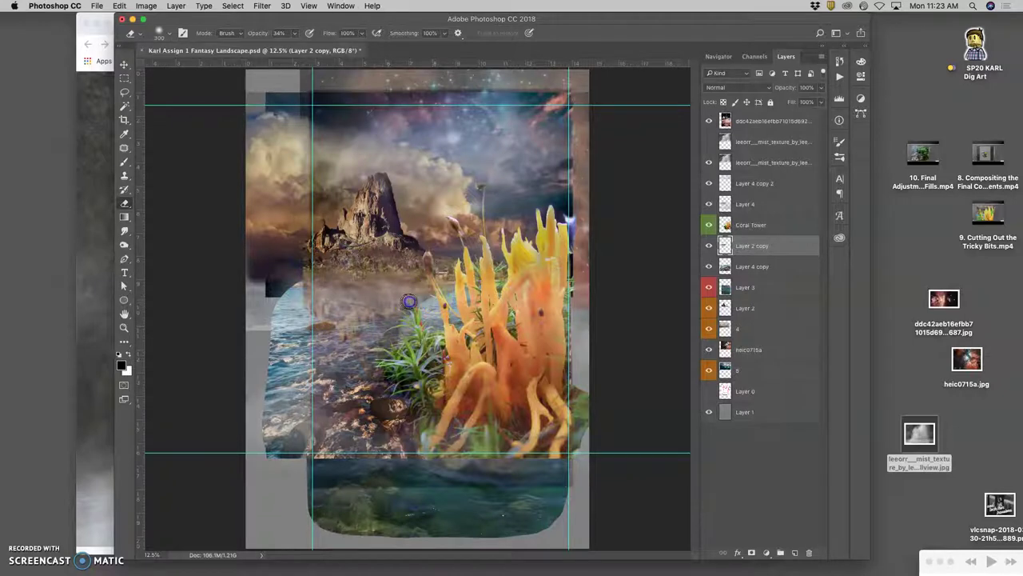
mouse_move(344, 354)
mouse_down()
mouse_move(384, 342)
mouse_move(338, 337)
mouse_move(351, 332)
mouse_move(339, 339)
mouse_move(391, 341)
mouse_move(365, 368)
mouse_move(386, 375)
mouse_move(410, 361)
mouse_move(395, 343)
mouse_move(435, 294)
mouse_move(417, 267)
mouse_up()
Step: Erase more of the Layer 2 copy along the misty shoreline to the left of the coral
key(super+plus)
click(755, 247)
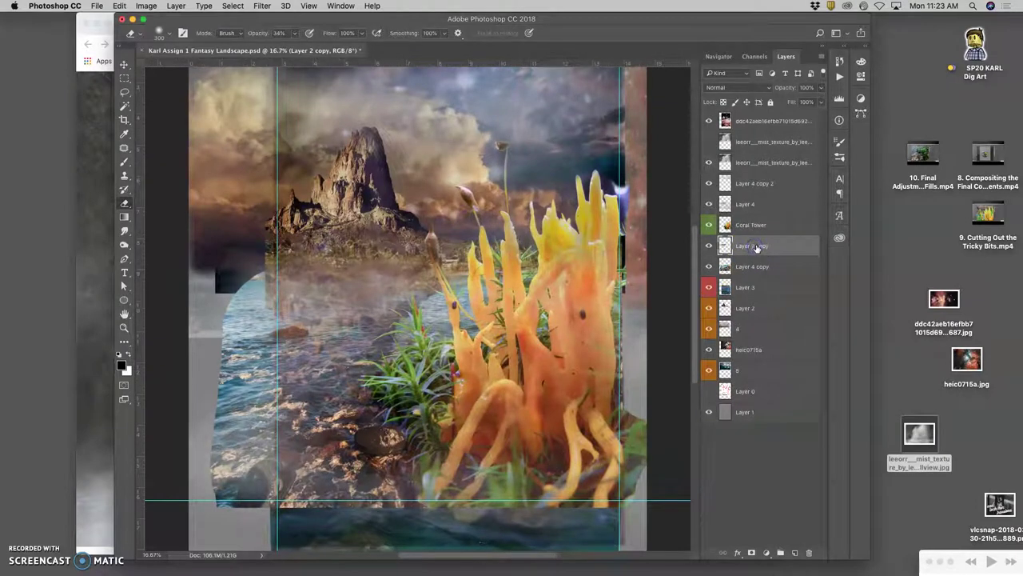
click(404, 285)
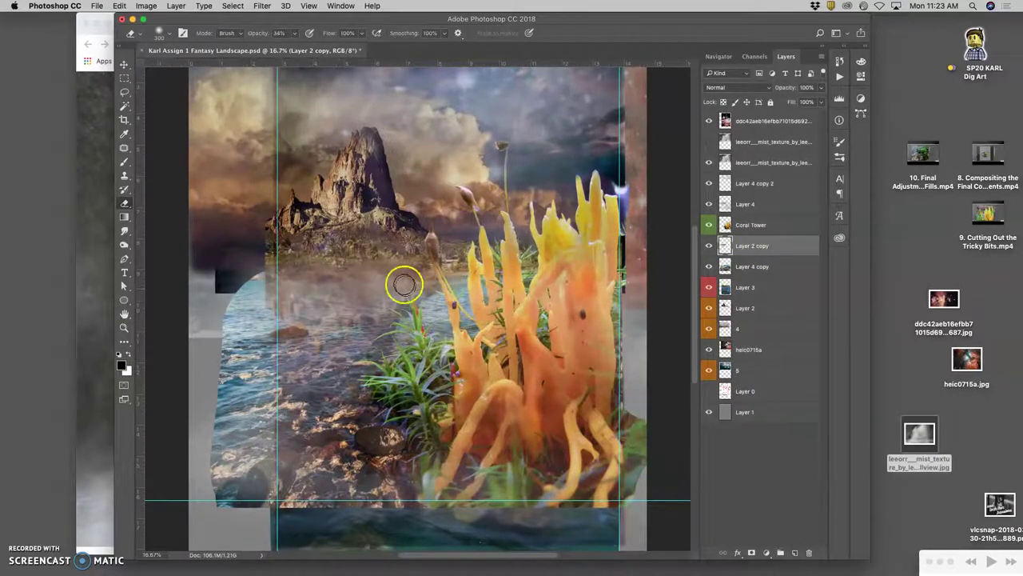
mouse_move(404, 285)
mouse_down()
mouse_move(494, 263)
mouse_move(293, 271)
mouse_move(394, 275)
mouse_up()
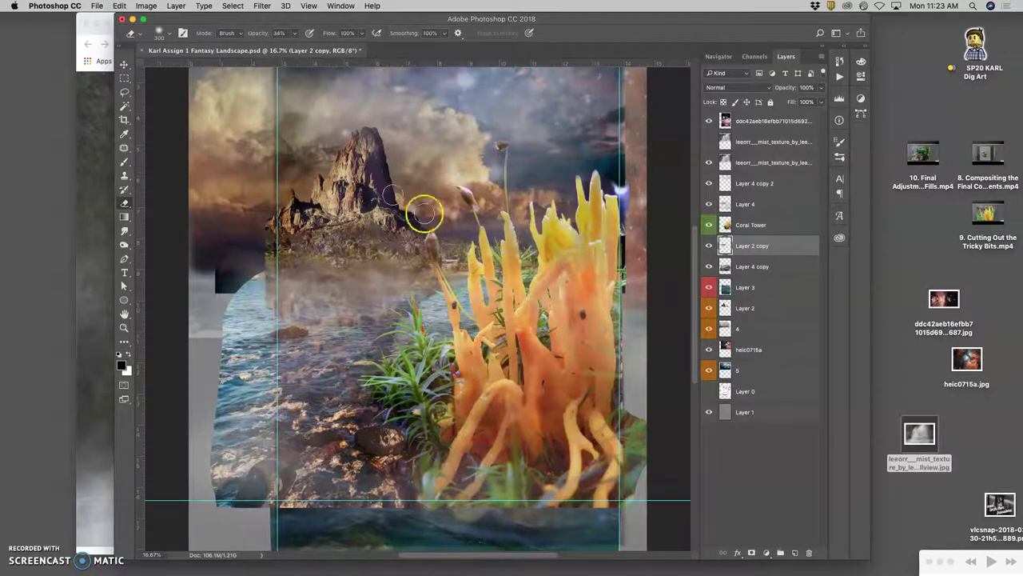
click(147, 5)
click(154, 35)
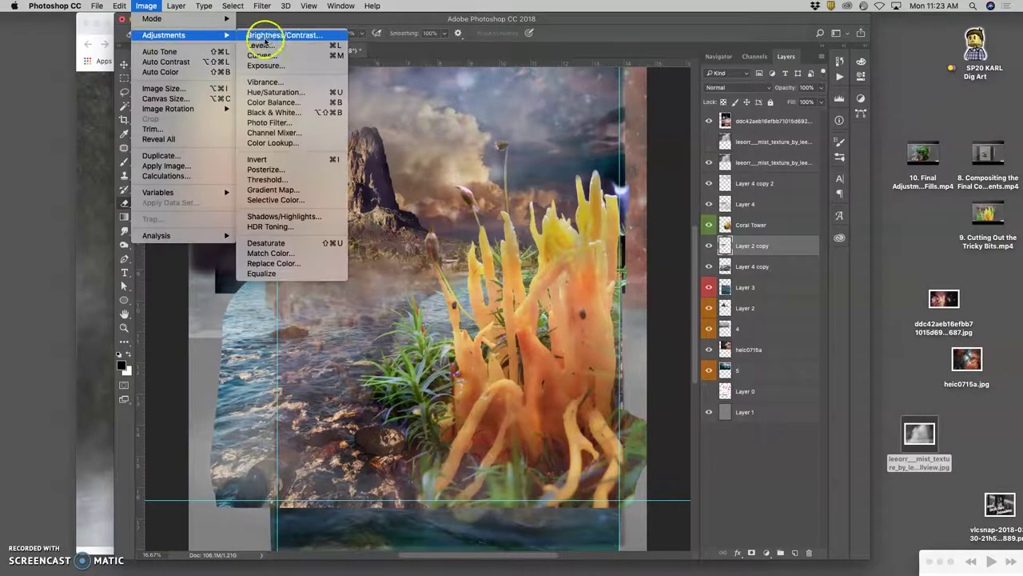
click(296, 46)
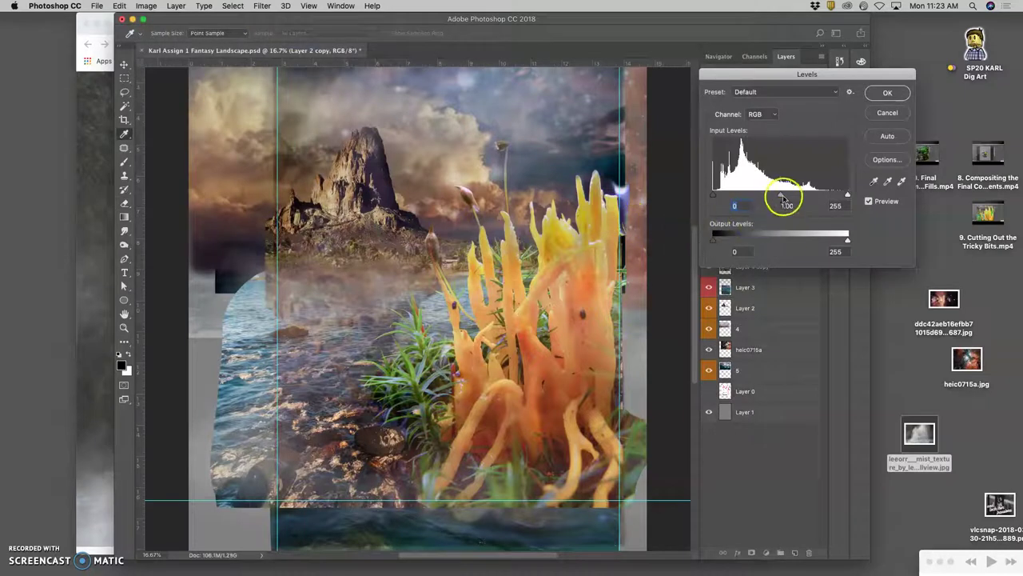
drag(784, 197, 809, 193)
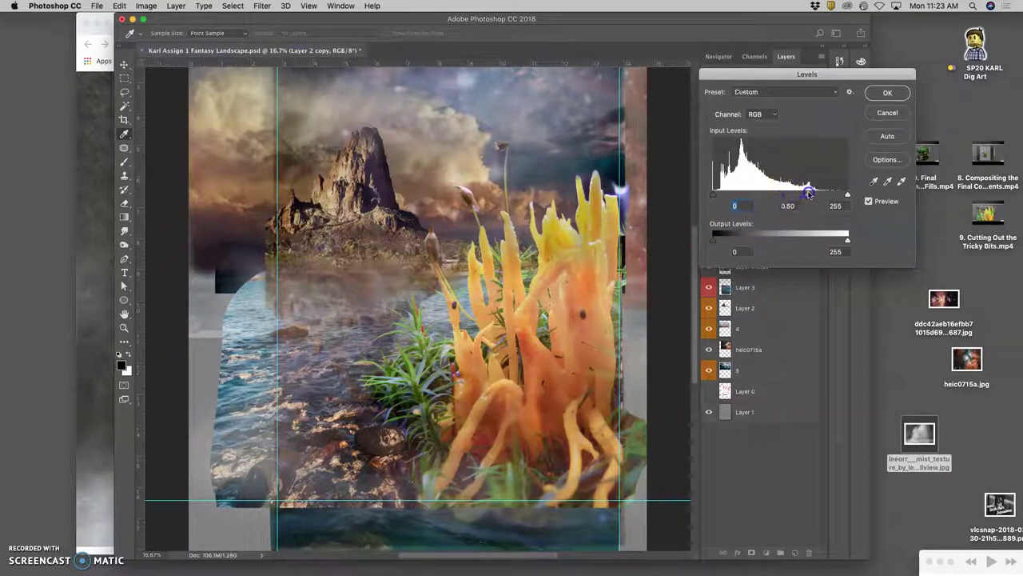
click(884, 114)
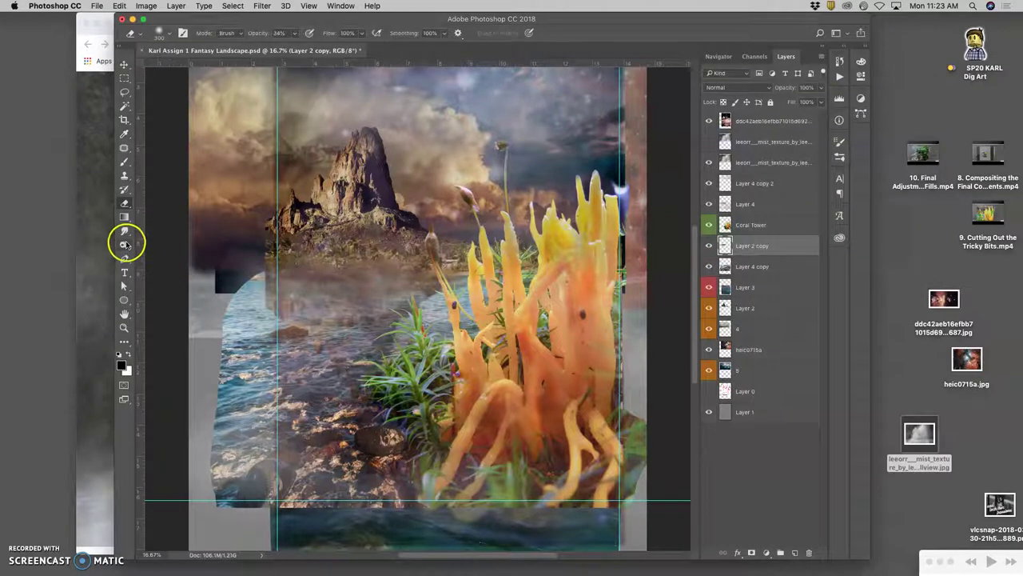
Step: Try the Burn tool on the Layer 2 copy with an enlarged soft brush at 22% exposure on midtones
click(127, 244)
click(165, 34)
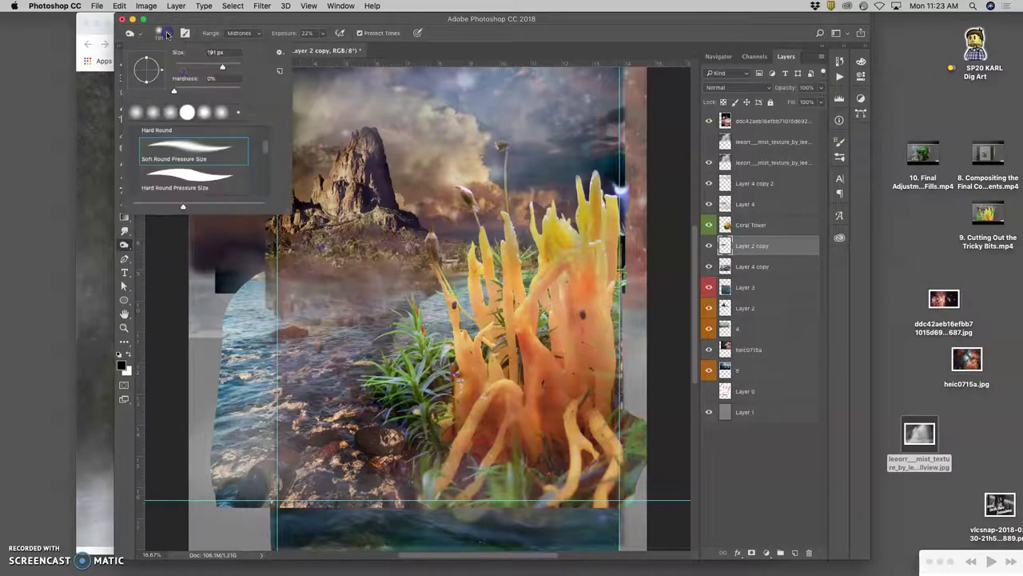
click(234, 66)
click(305, 157)
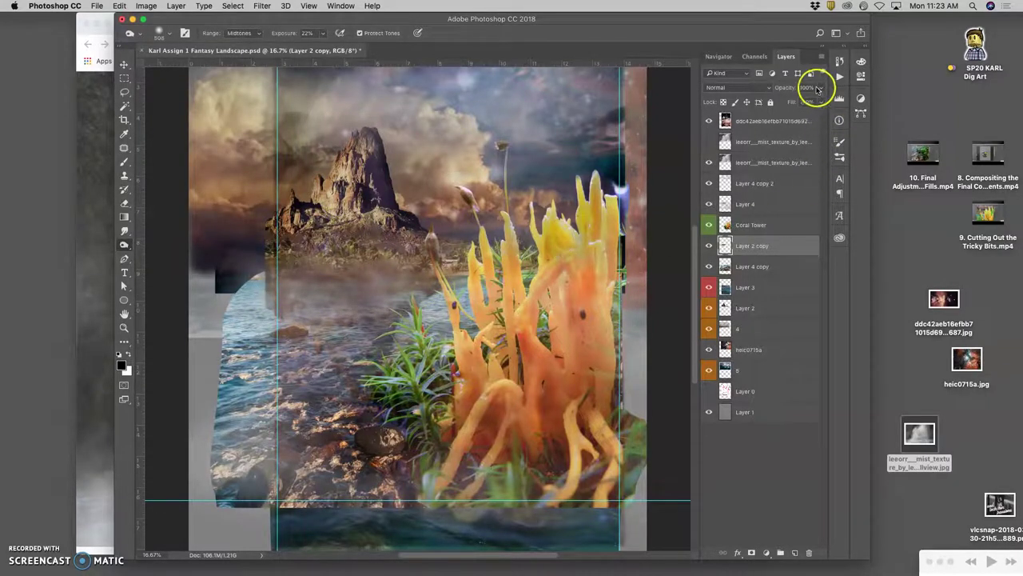
Step: Lower the Layer 2 copy reflection's opacity to 79% and softly erase more of it over the water below the shoreline
click(820, 91)
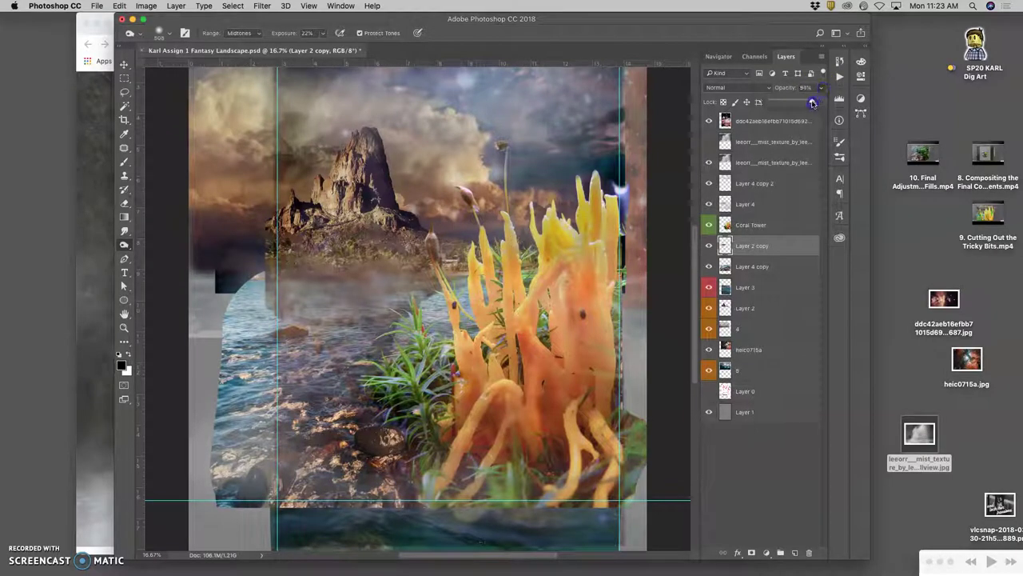
drag(806, 104, 808, 105)
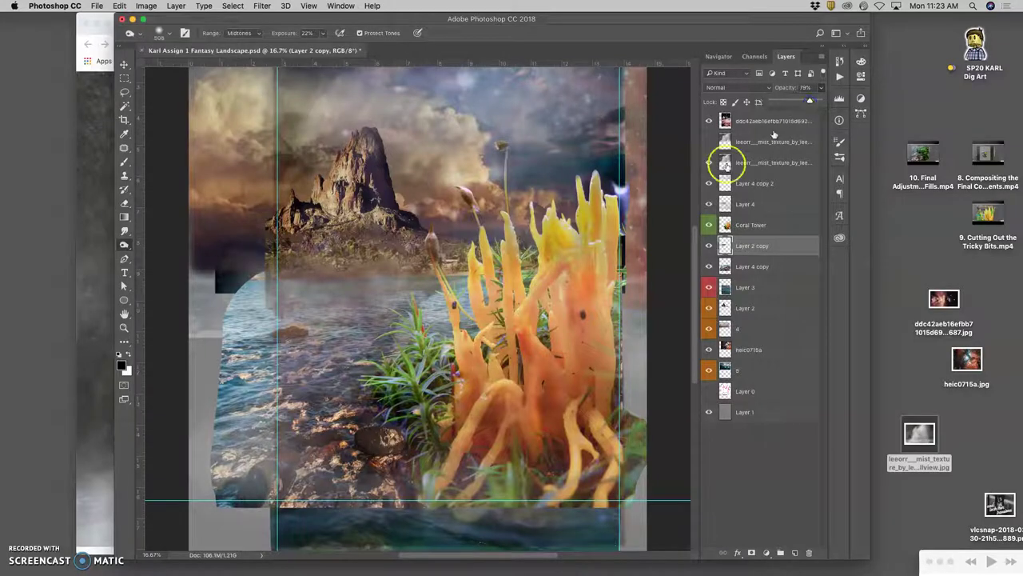
click(433, 303)
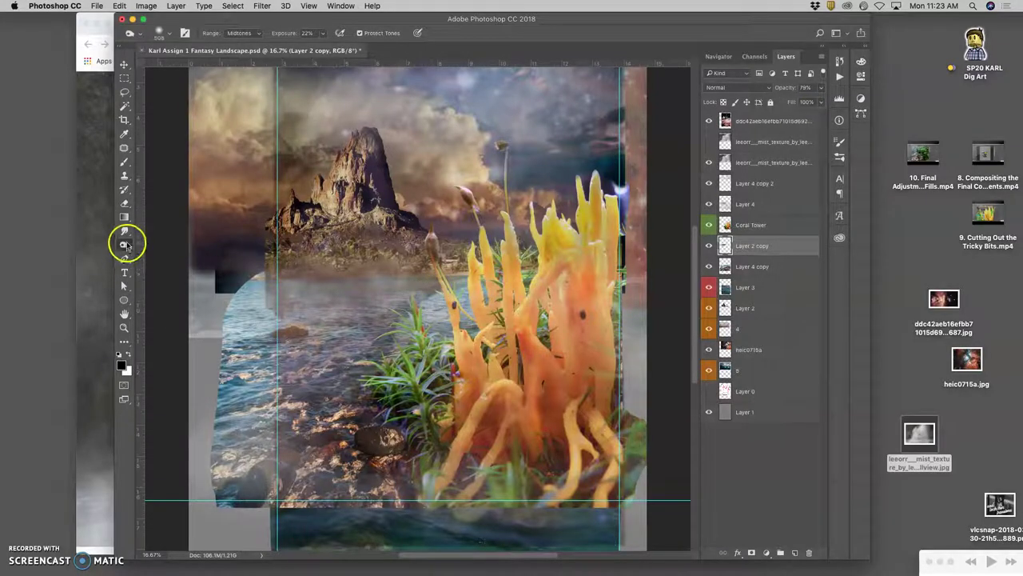
click(125, 204)
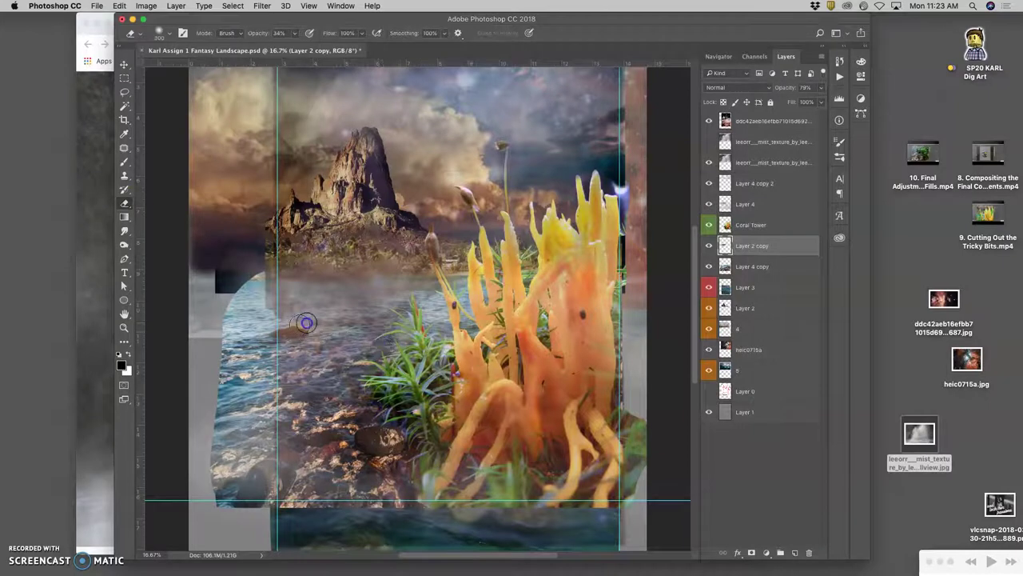
mouse_move(300, 324)
mouse_down()
mouse_move(243, 284)
mouse_move(273, 254)
mouse_move(284, 261)
mouse_move(277, 268)
mouse_move(329, 266)
mouse_up()
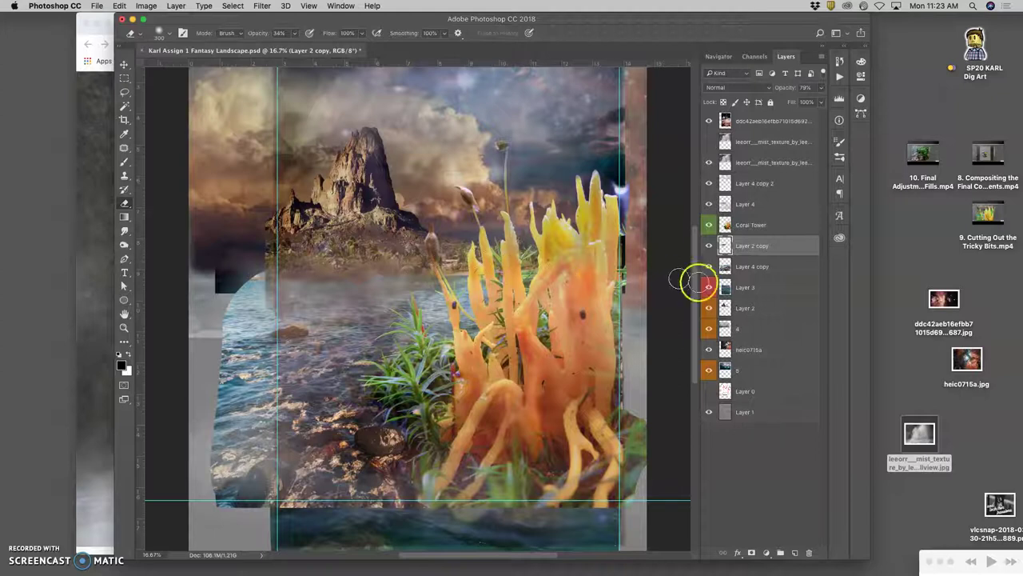
Step: Compare the scene without Layer 4, then thin that layer's mist along the shoreline and water with soft Eraser strokes at 34% opacity
click(709, 205)
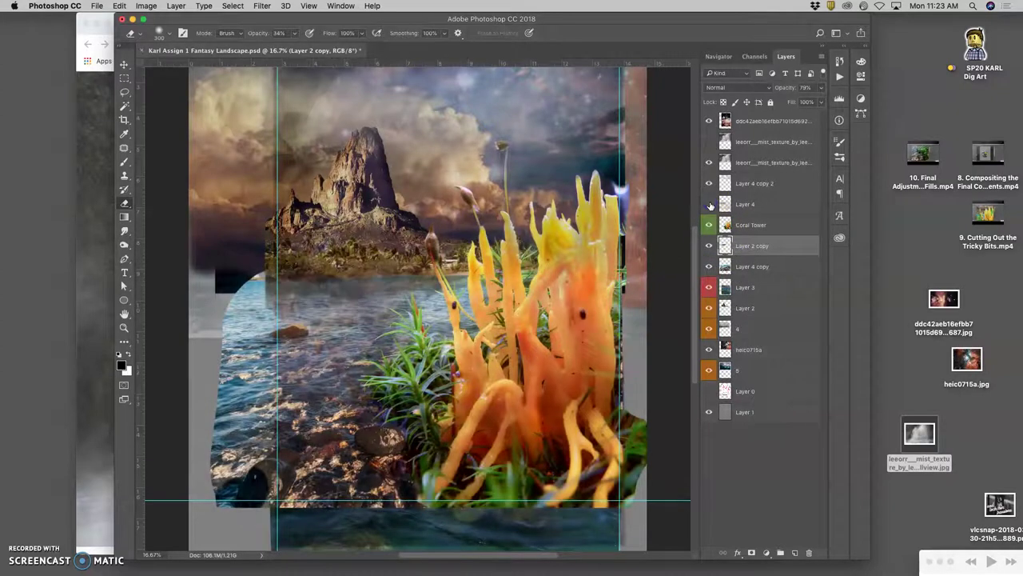
click(709, 205)
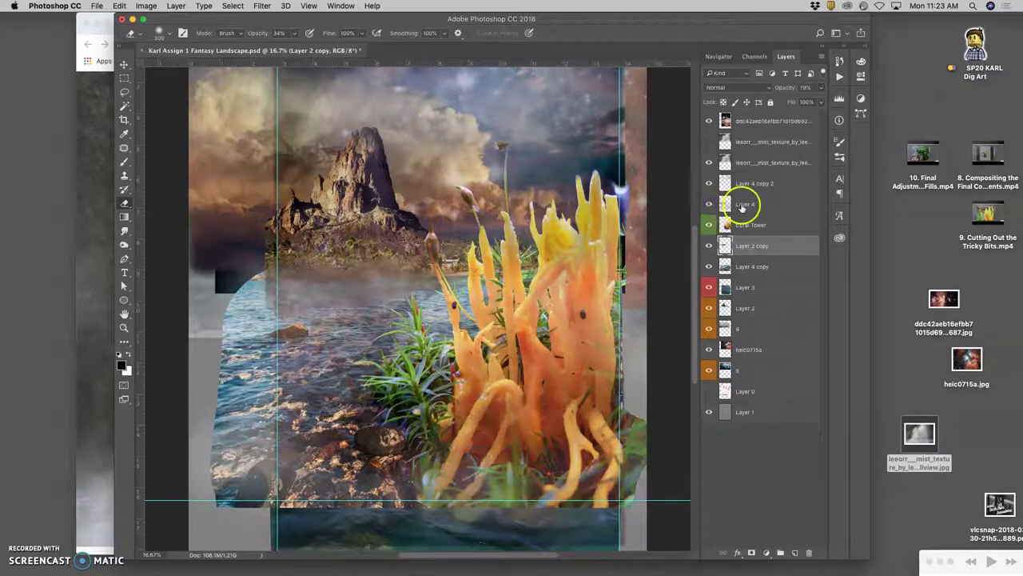
click(742, 206)
mouse_move(406, 251)
mouse_down()
mouse_move(365, 249)
mouse_move(356, 261)
mouse_move(322, 259)
mouse_move(330, 262)
mouse_move(281, 278)
mouse_up()
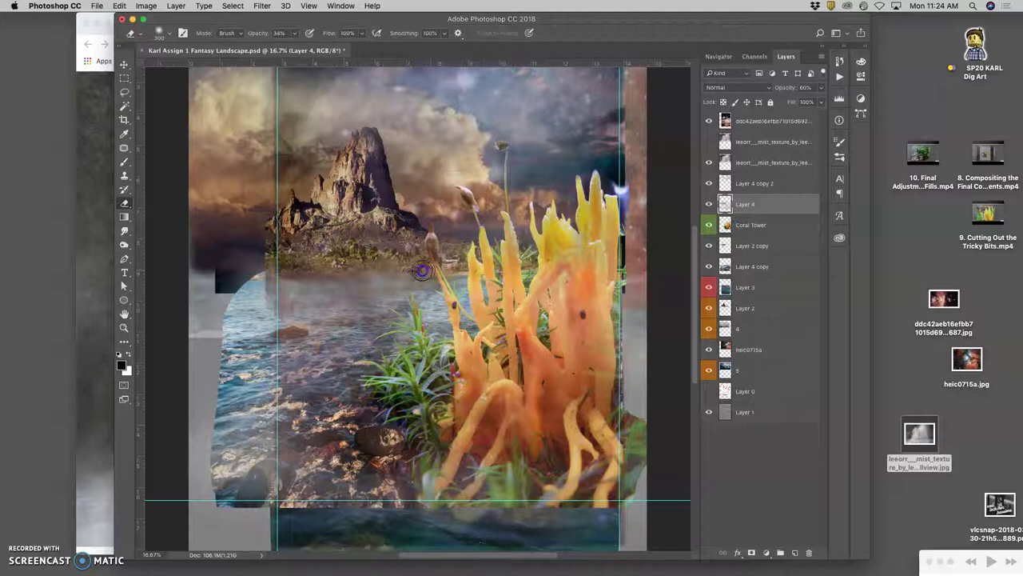
drag(357, 266, 461, 273)
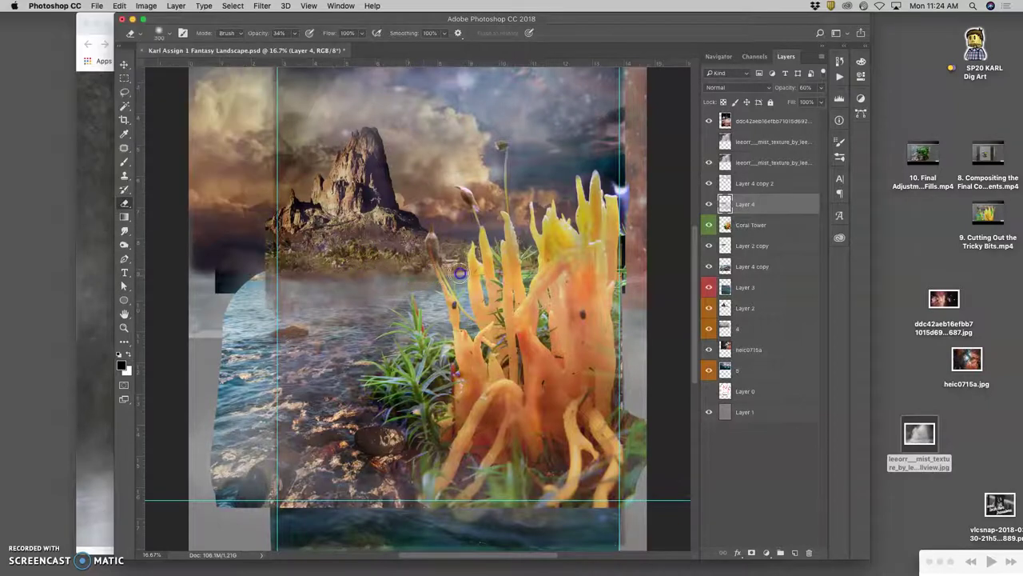
mouse_move(373, 278)
mouse_down()
mouse_move(281, 267)
mouse_move(291, 261)
mouse_move(265, 270)
mouse_move(272, 280)
mouse_move(449, 273)
mouse_move(471, 279)
mouse_move(455, 294)
mouse_move(478, 296)
mouse_move(473, 316)
mouse_move(404, 299)
mouse_move(405, 308)
mouse_move(295, 319)
mouse_move(285, 305)
mouse_move(259, 328)
mouse_up()
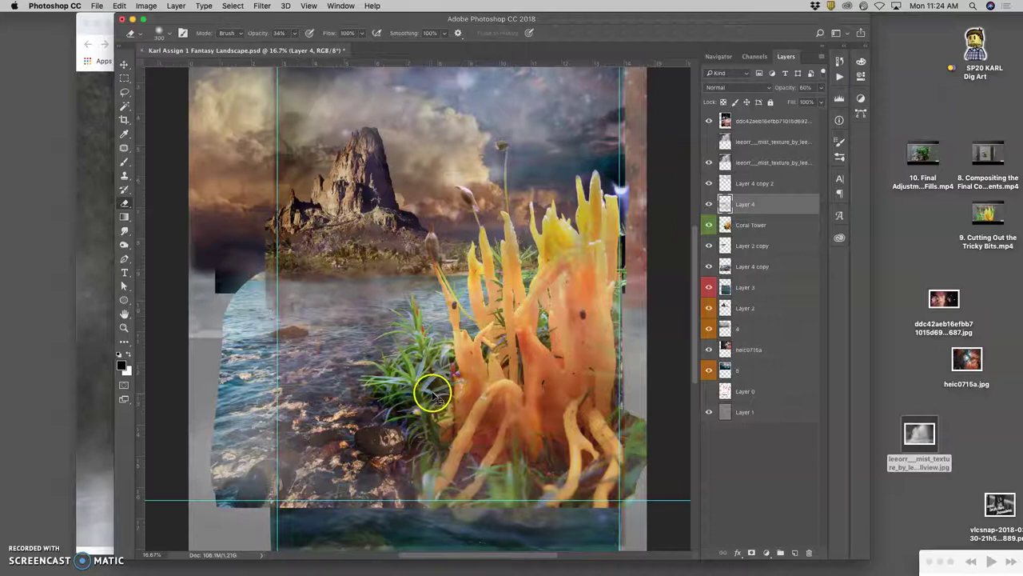
Step: Save the fantasy landscape document with the whole canvas in view
key(super+minus)
key(super+minus)
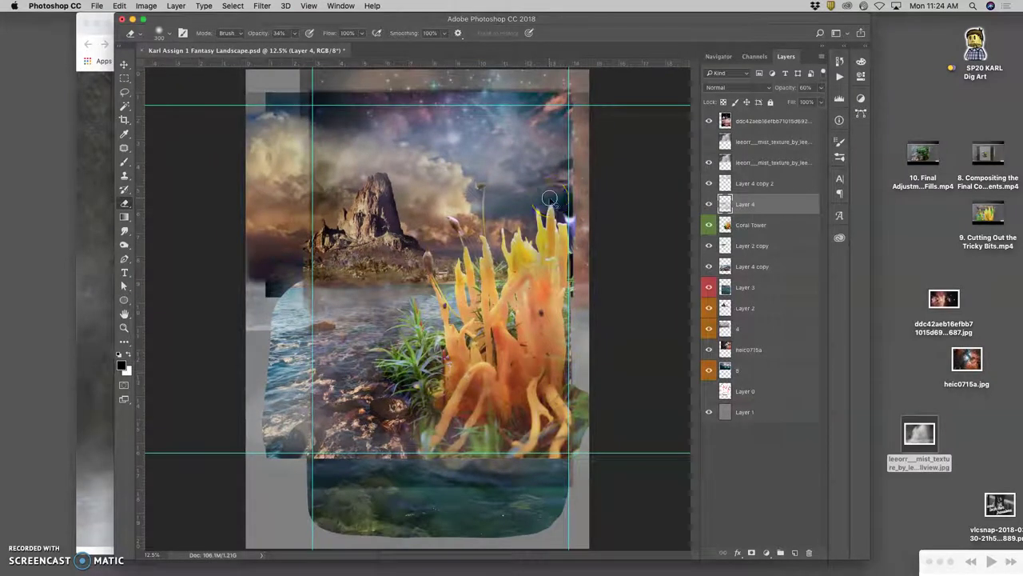
key(super+s)
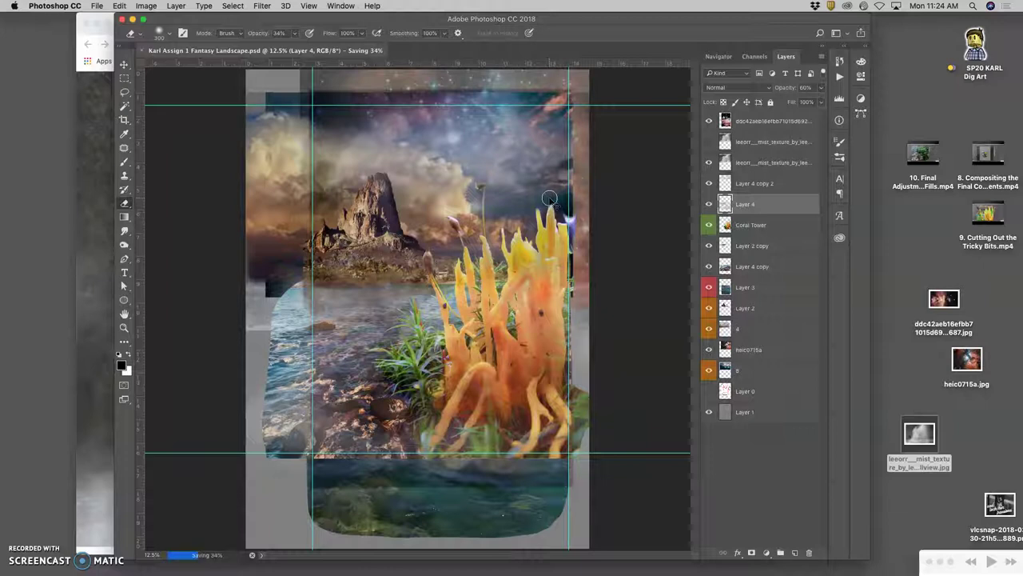
Step: Crop the canvas to the side guides and just past the bottom guide, keeping a narrow strip of sky above the top guide
click(124, 119)
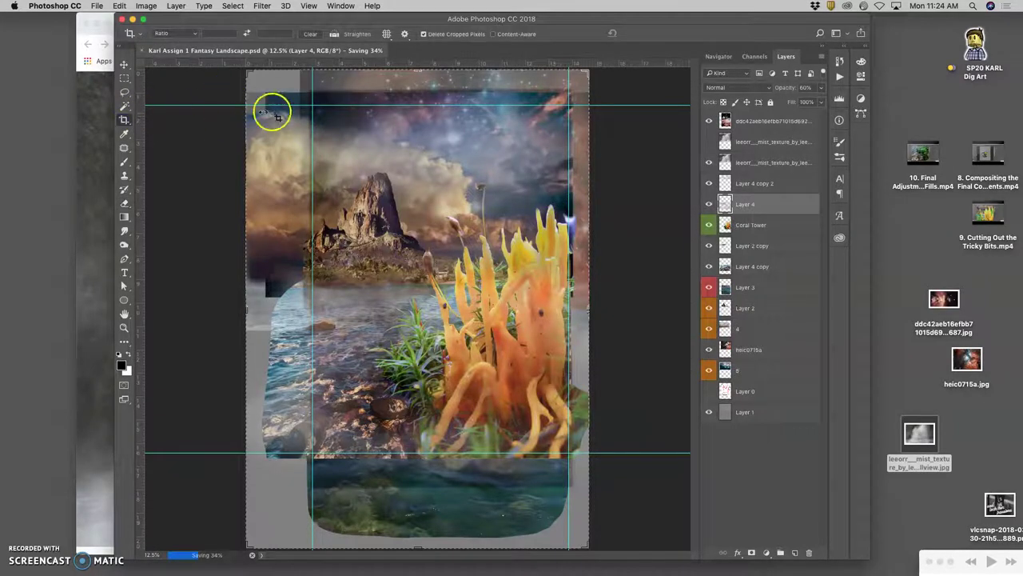
drag(247, 72, 280, 88)
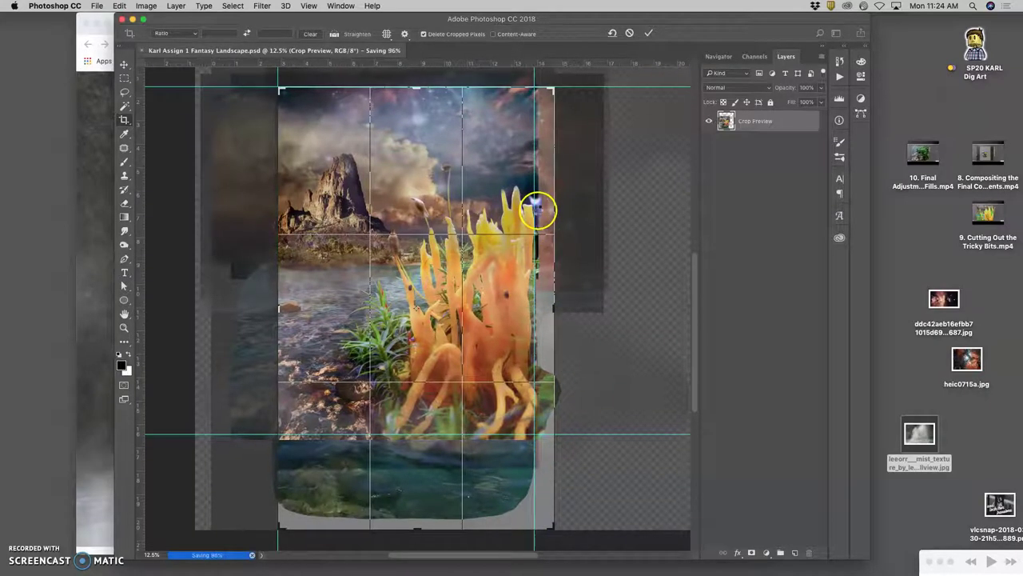
scroll(537, 210, right, 5)
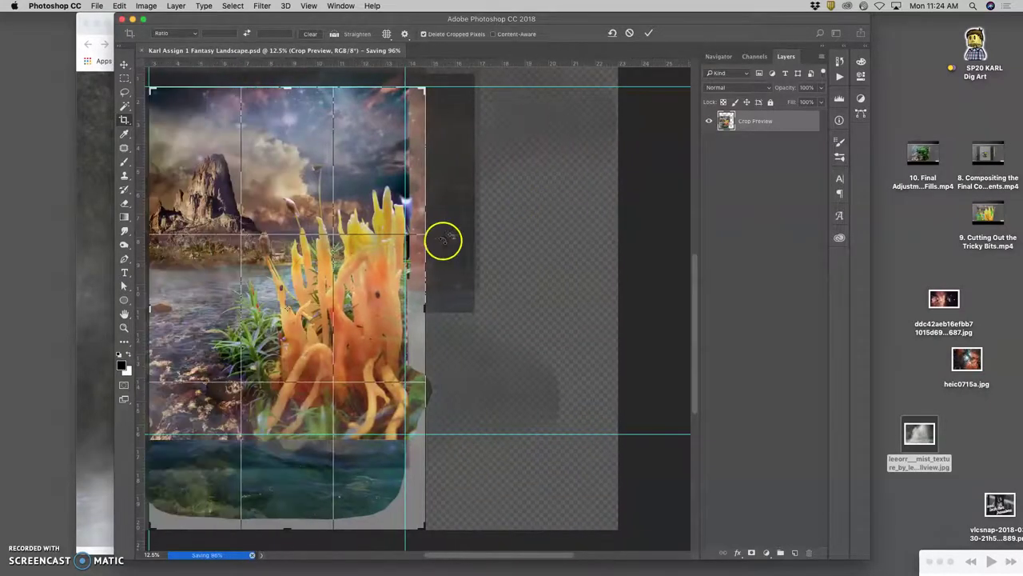
drag(427, 230, 415, 234)
scroll(383, 296, down, 5)
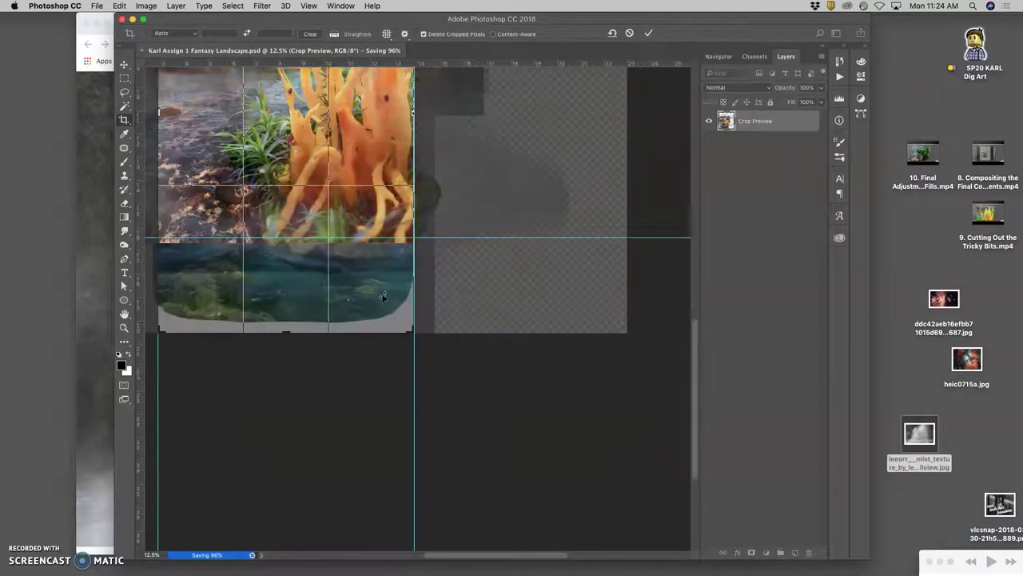
drag(285, 334, 283, 288)
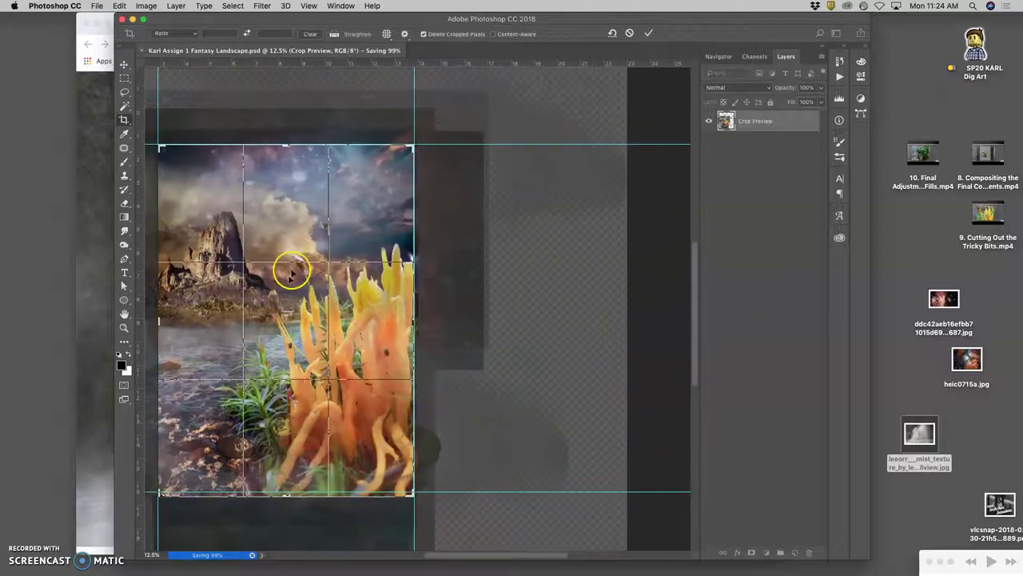
drag(286, 145, 287, 139)
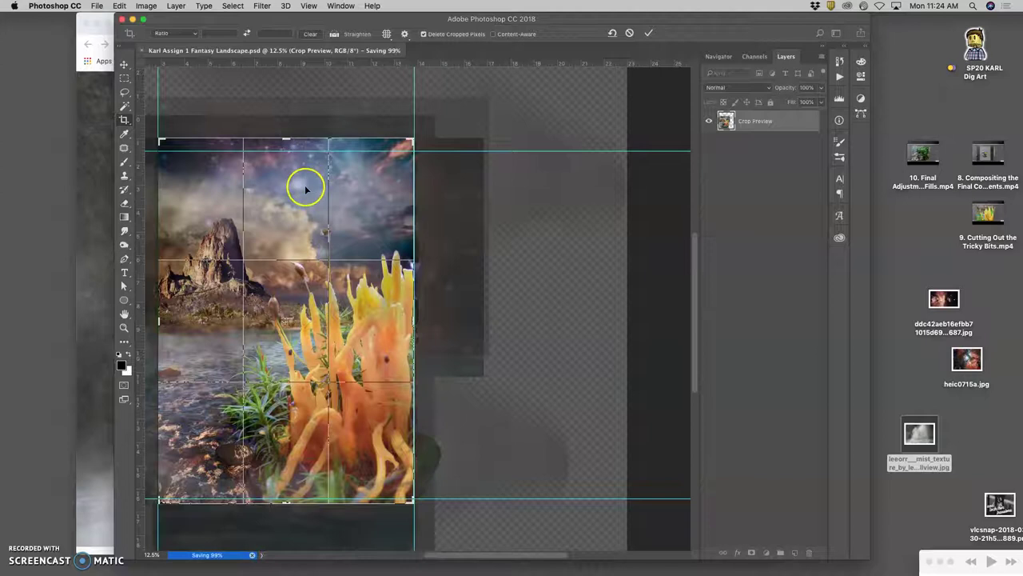
key(Return)
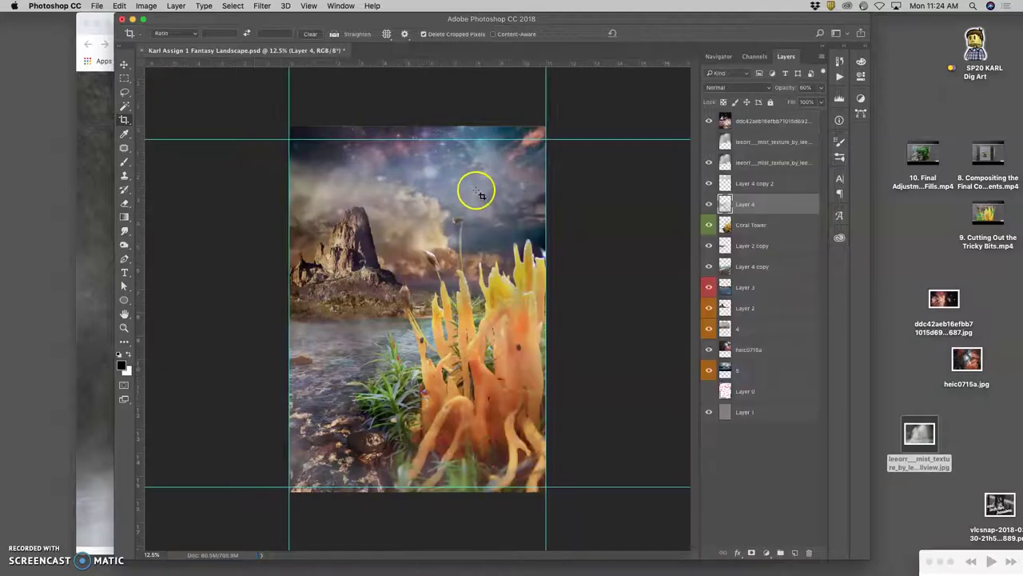
Step: Place a new horizontal guide just inside the top edge of the cropped image
key(super+minus)
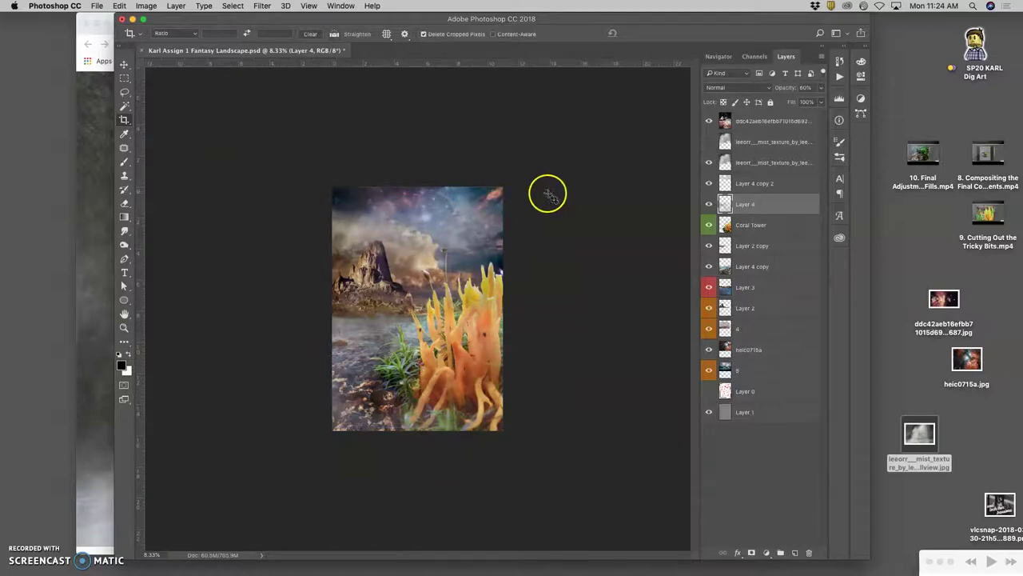
key(super+plus)
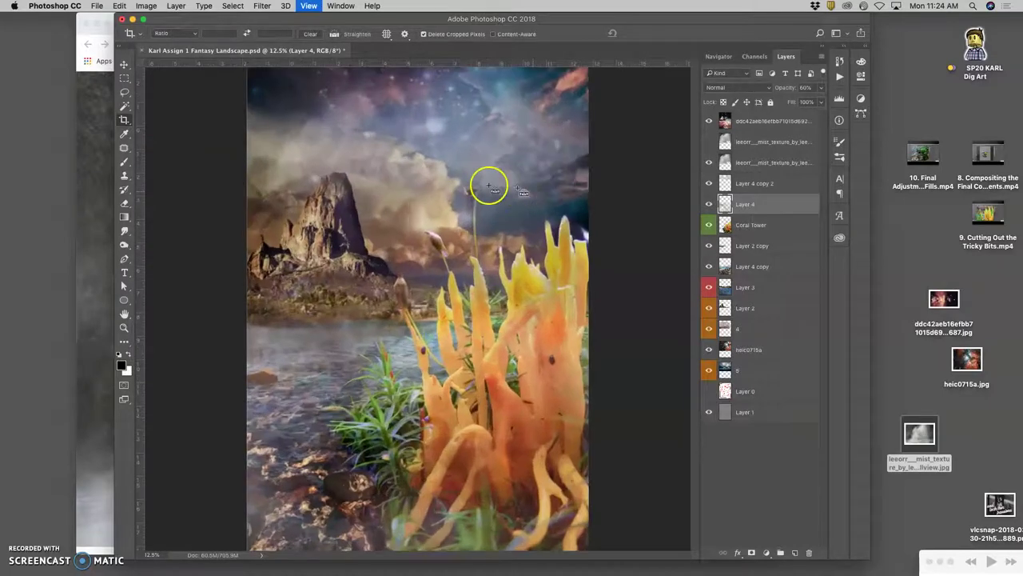
key(super+plus)
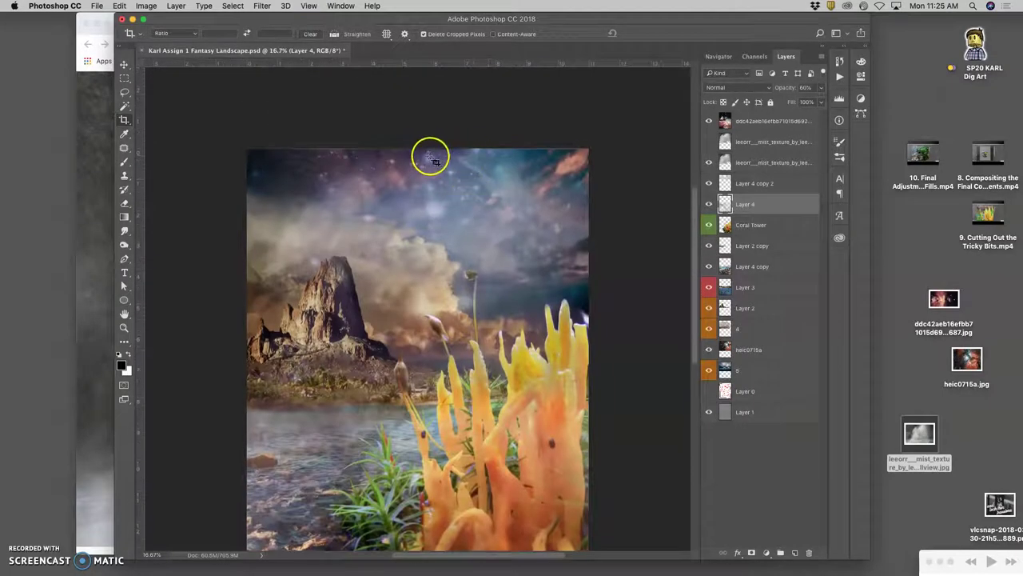
key(super+plus)
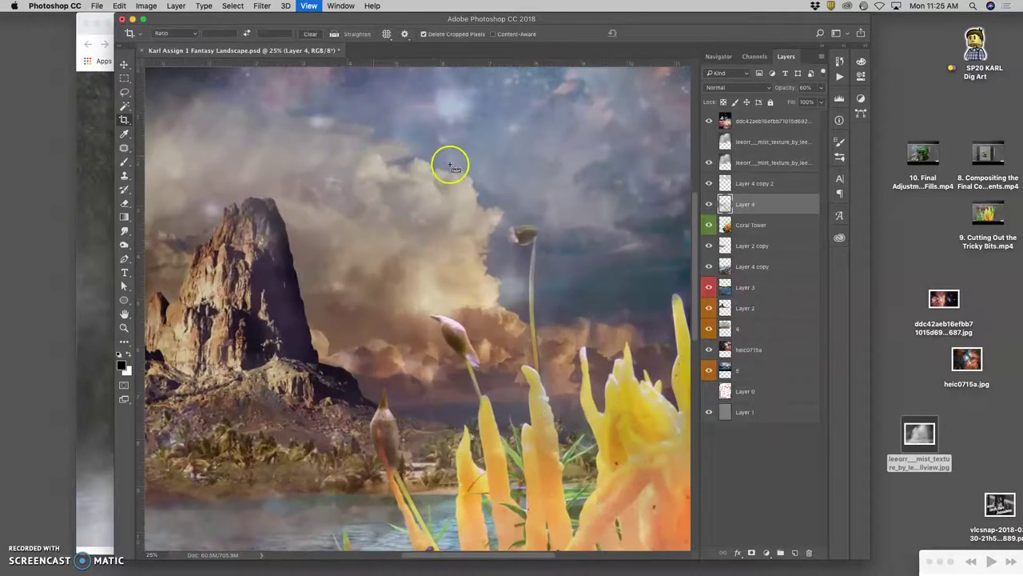
key(super+plus)
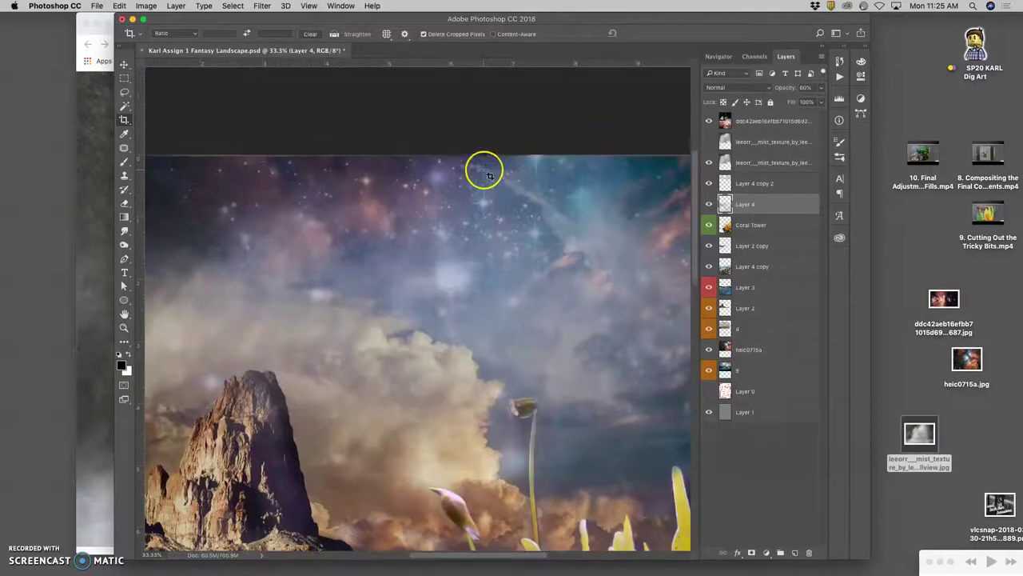
drag(373, 66, 371, 159)
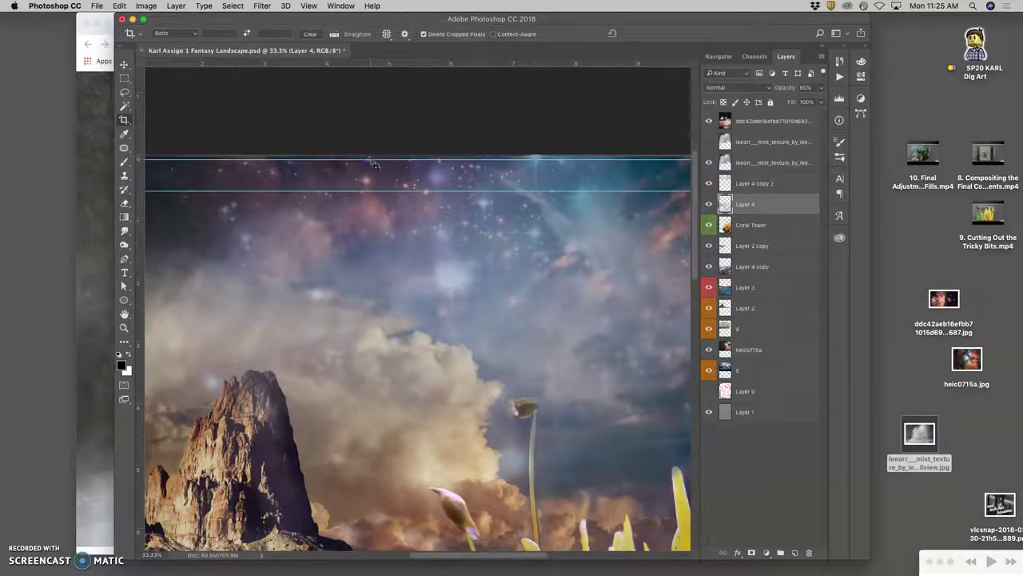
key(super+minus)
key(super+minus)
key(super+minus)
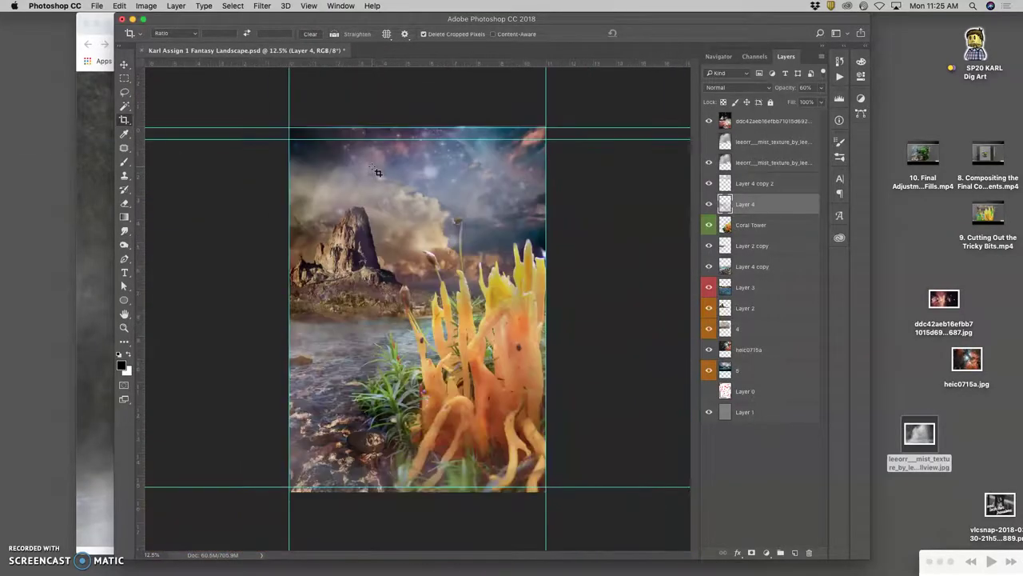
Step: Crop the thin sliver above the new guide off the top of the image
click(214, 138)
click(298, 152)
drag(421, 127, 417, 126)
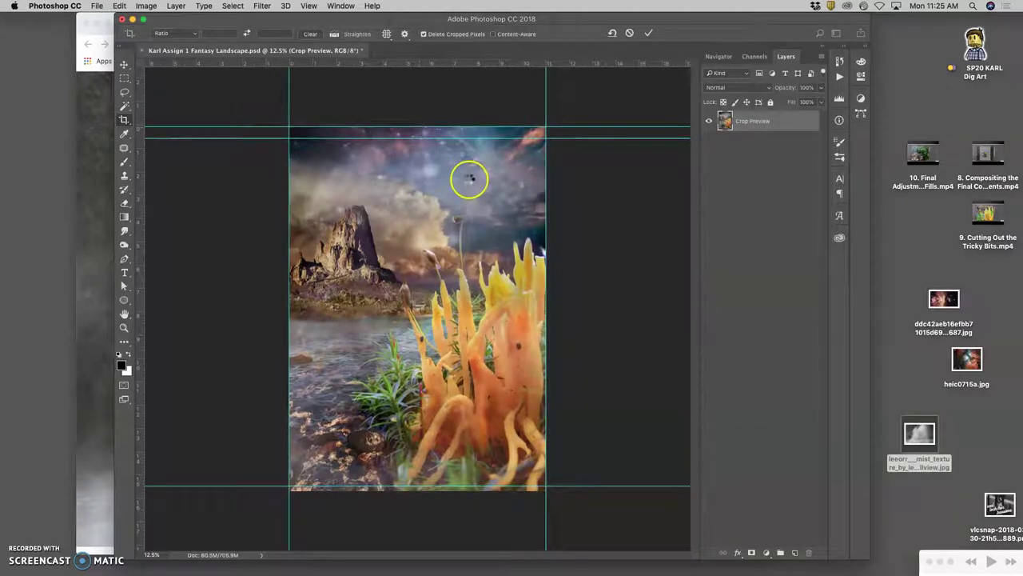
key(Return)
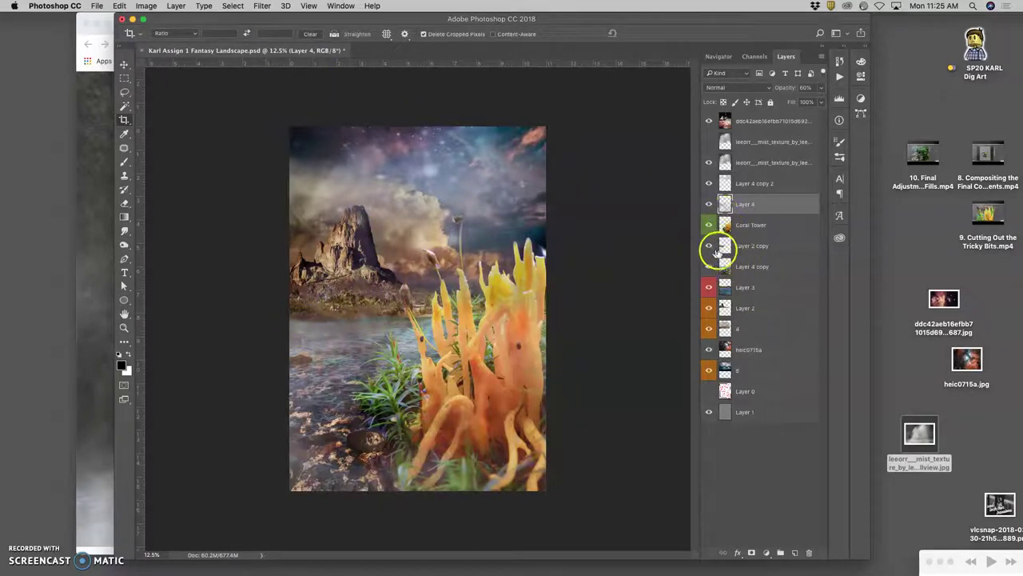
Step: Copy a freehand-selected patch of the rocks hidden behind the coral's base from Layer 4 copy onto a new layer
click(709, 247)
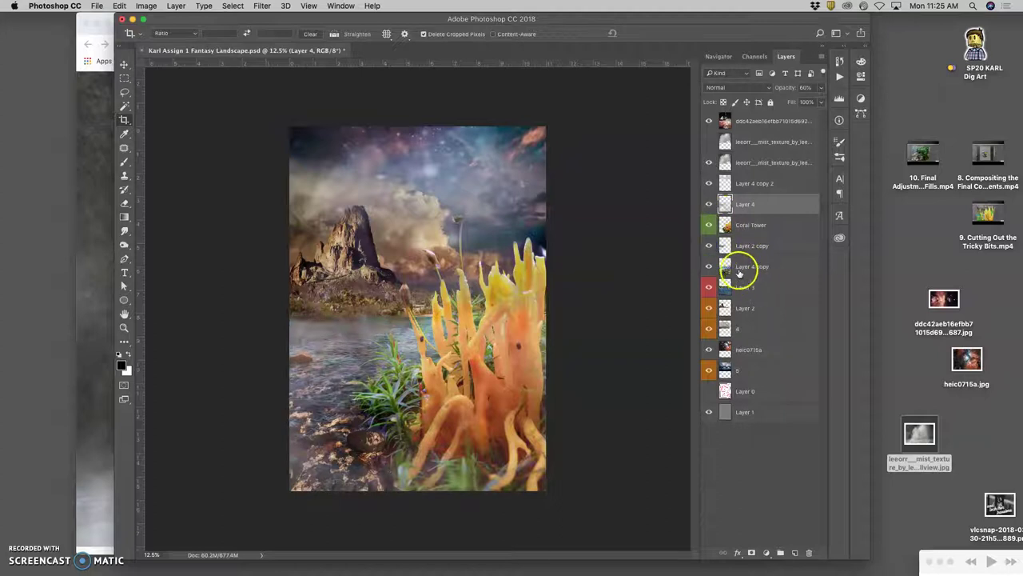
click(708, 268)
click(708, 268)
click(747, 267)
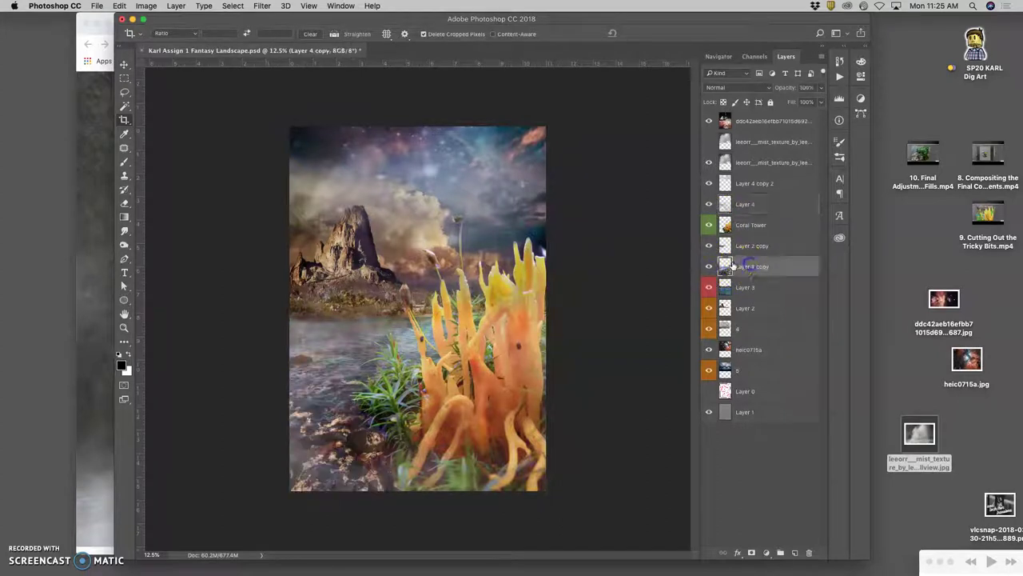
click(124, 93)
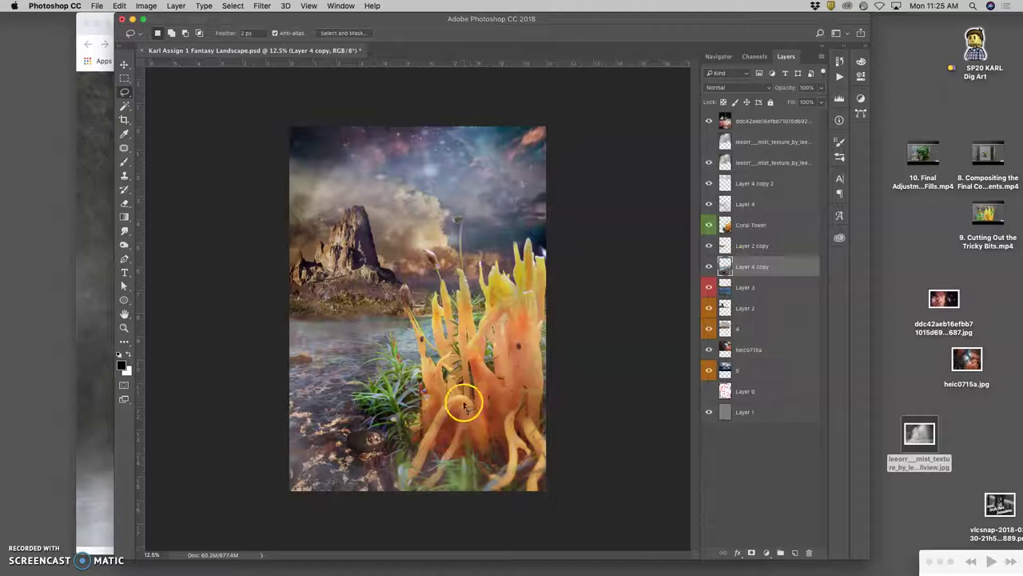
mouse_move(457, 398)
mouse_down()
mouse_move(399, 422)
mouse_move(391, 461)
mouse_up()
drag(502, 443, 488, 399)
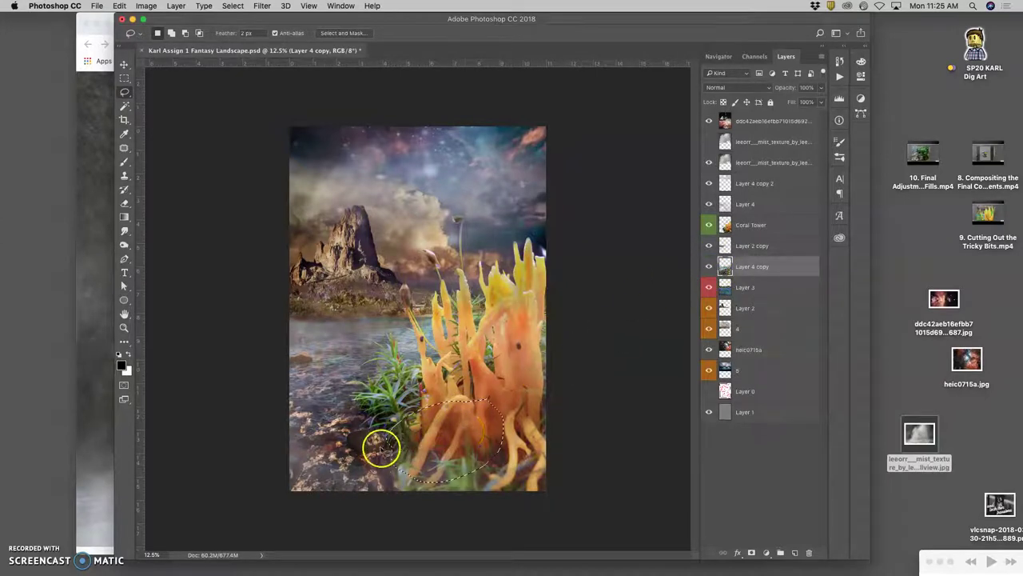
key(super+j)
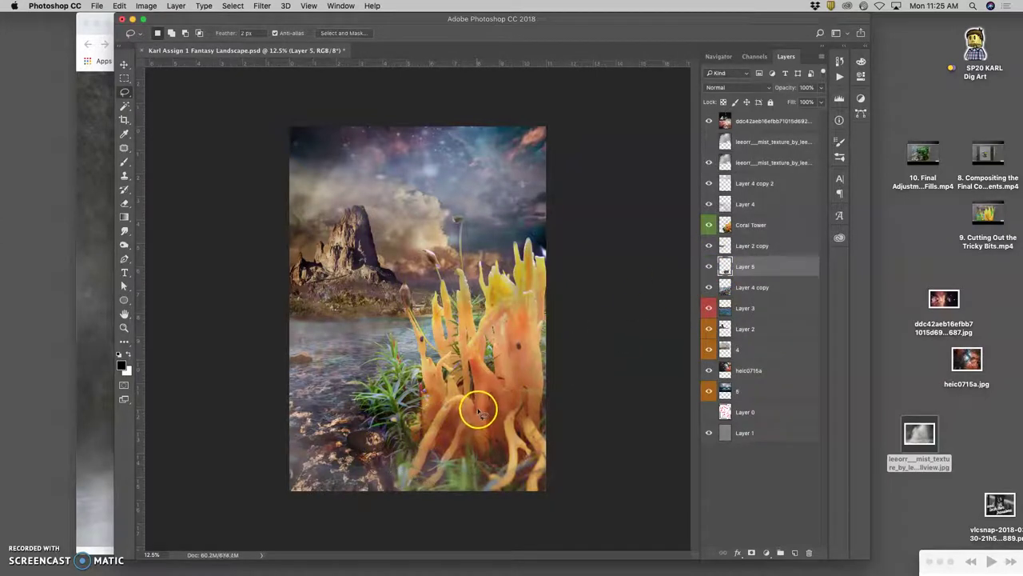
Step: Raise the copied rock patch just above Layer 4 and move it to the far shoreline below the mountain
key(super+bracketright)
key(super+bracketright)
key(super+bracketright)
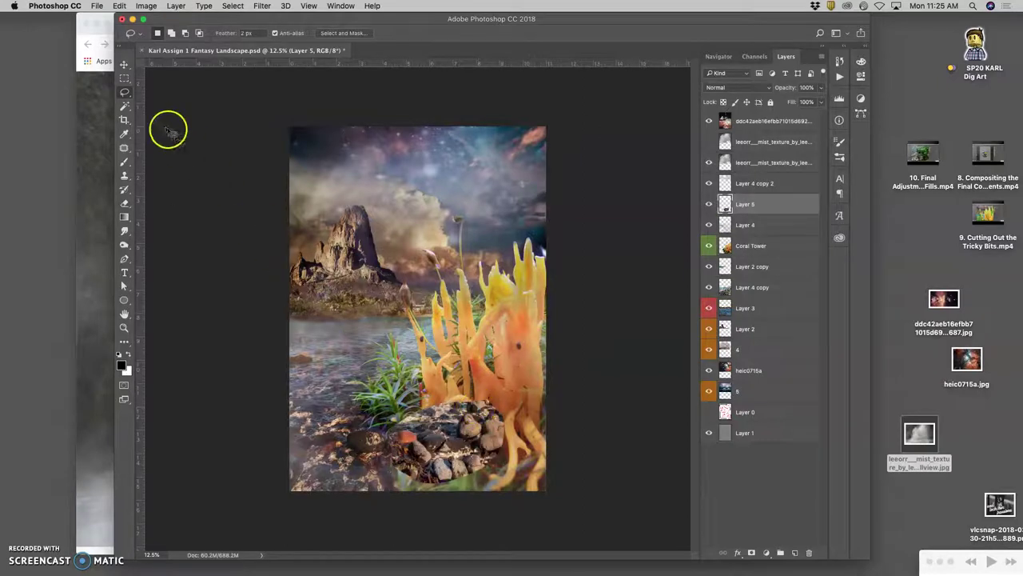
click(124, 64)
mouse_move(446, 427)
mouse_down()
mouse_move(298, 327)
mouse_move(318, 340)
mouse_move(348, 295)
mouse_up()
Step: Flip the rock patch horizontally, rotate it about -13.7° and scale it to about 70% at the image's left edge below the mountain
key(super+t)
right_click(357, 303)
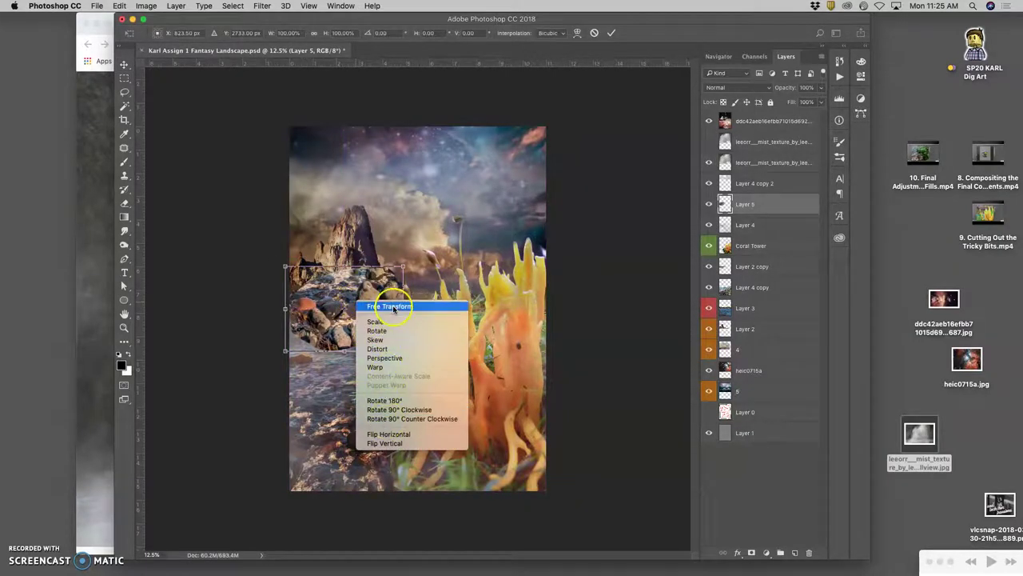
click(400, 434)
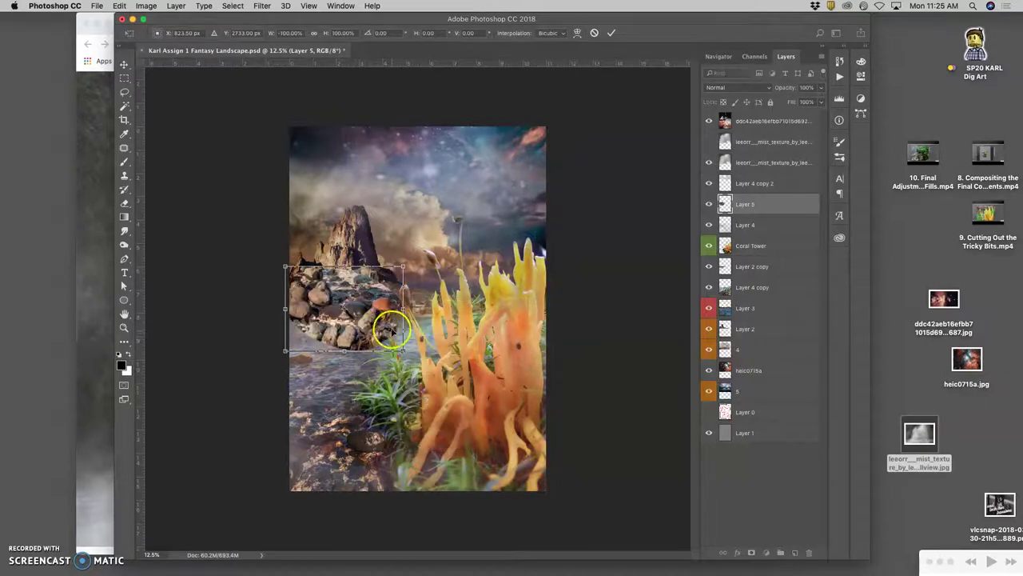
drag(399, 289, 401, 257)
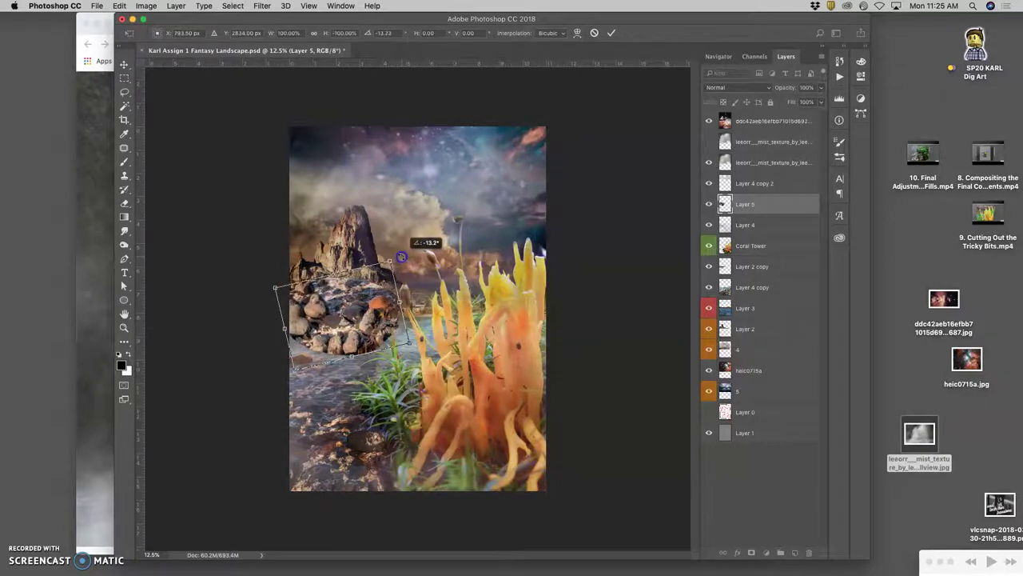
drag(378, 309, 346, 315)
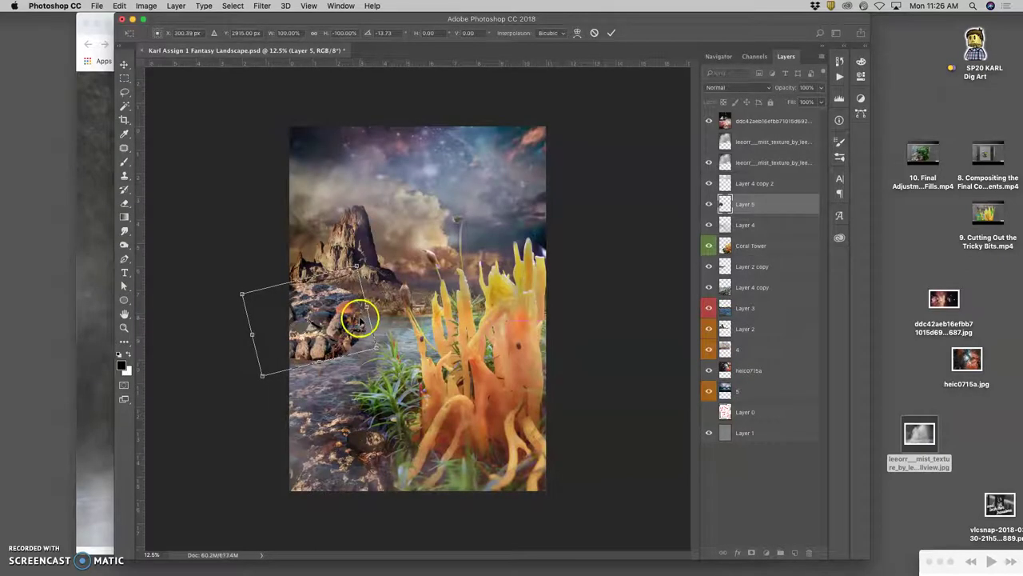
drag(376, 347, 344, 327)
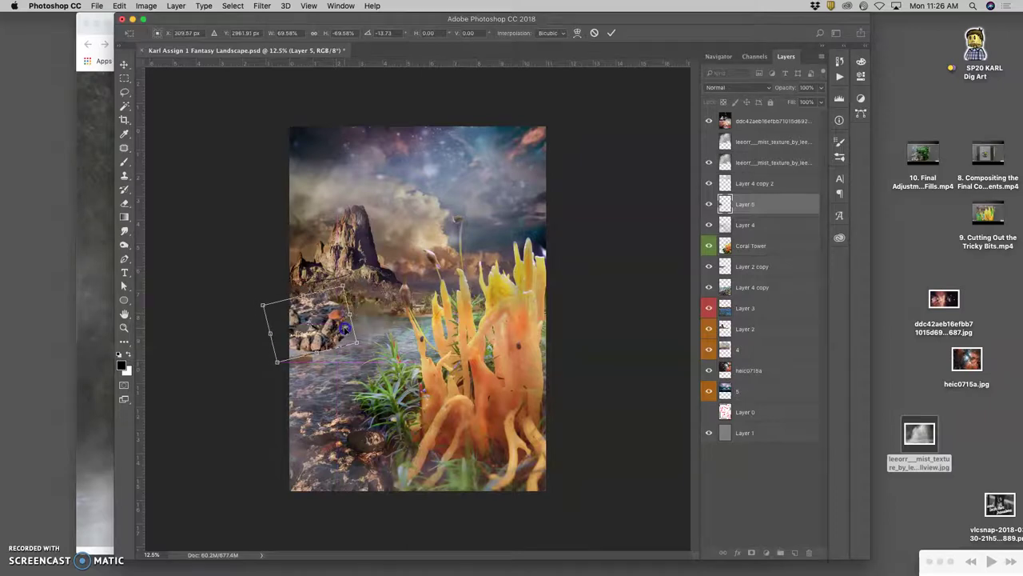
key(Return)
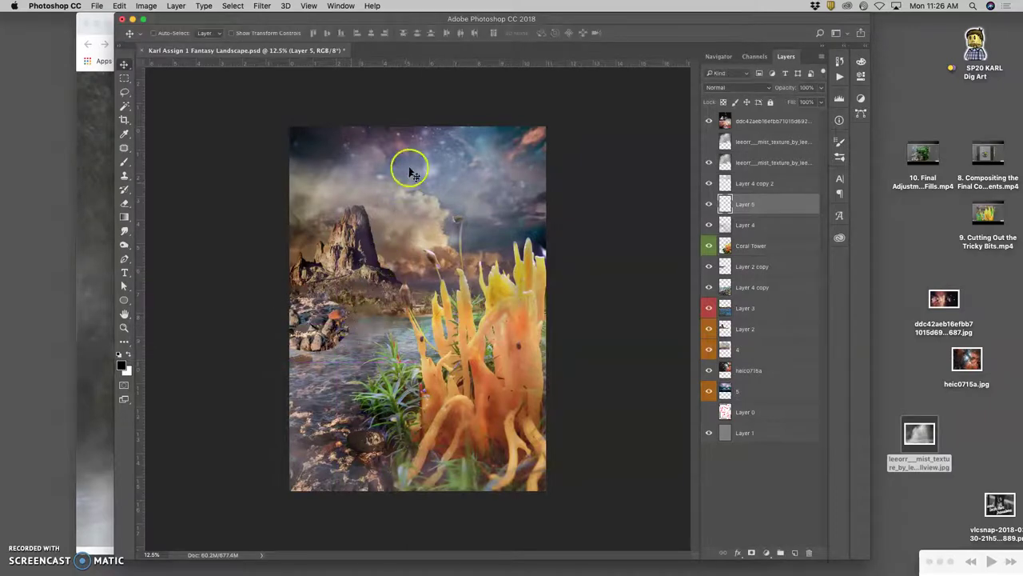
Step: Blend the rock patch into the water with the Soft Light mode at 73% opacity
click(262, 6)
click(260, 5)
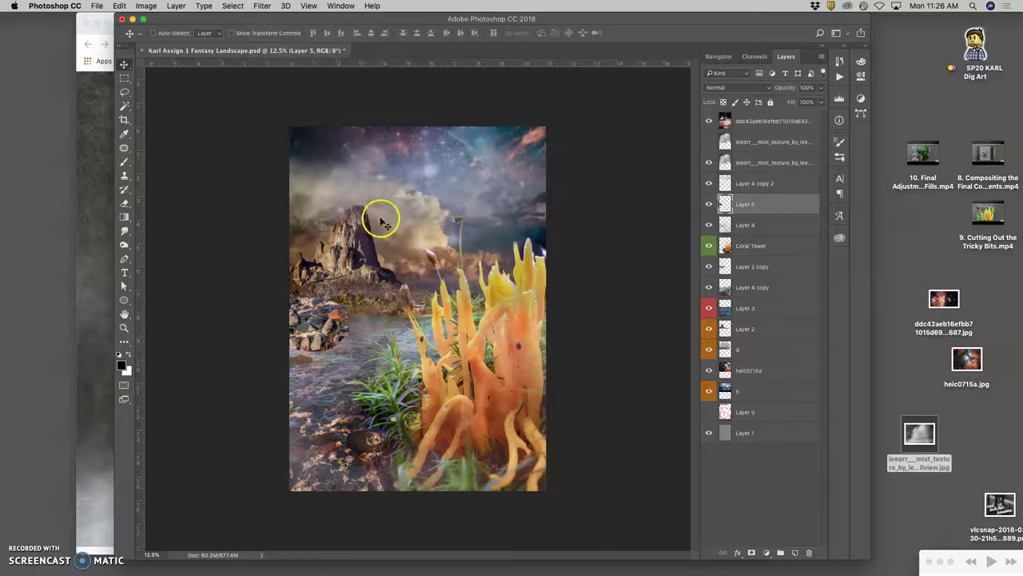
key(super+equal)
key(super+equal)
key(super+equal)
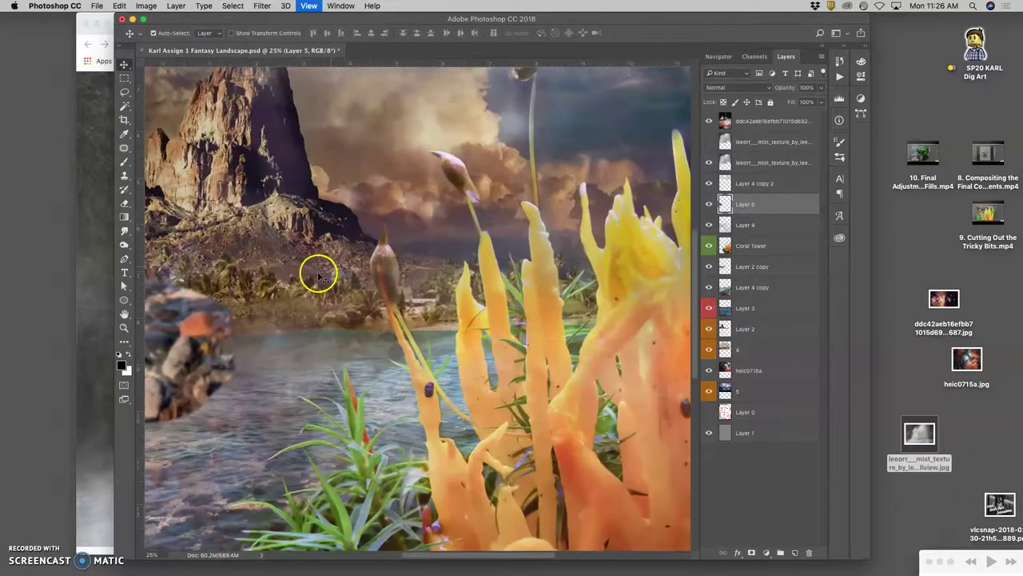
scroll(336, 273, left, 3)
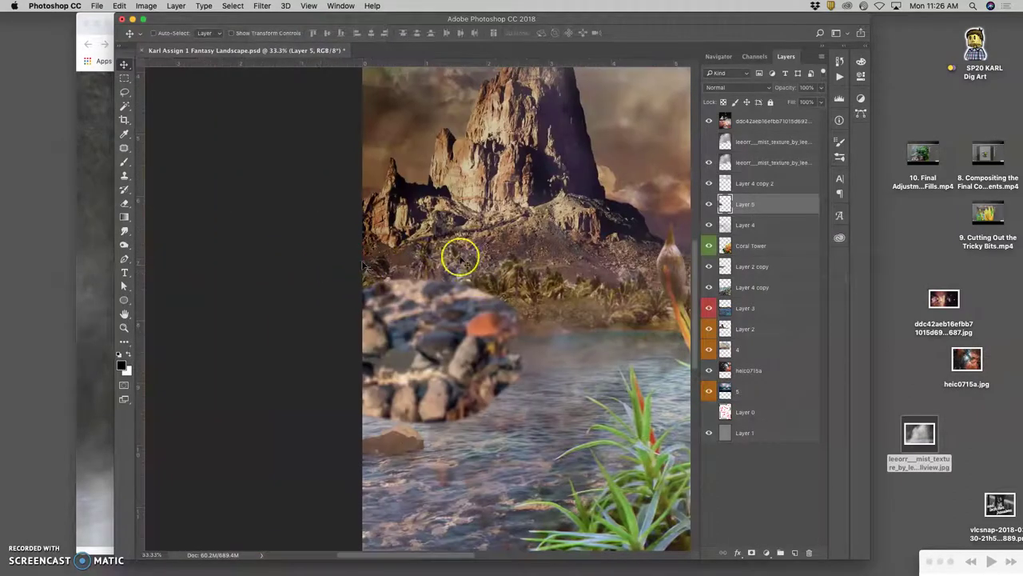
click(741, 91)
click(725, 241)
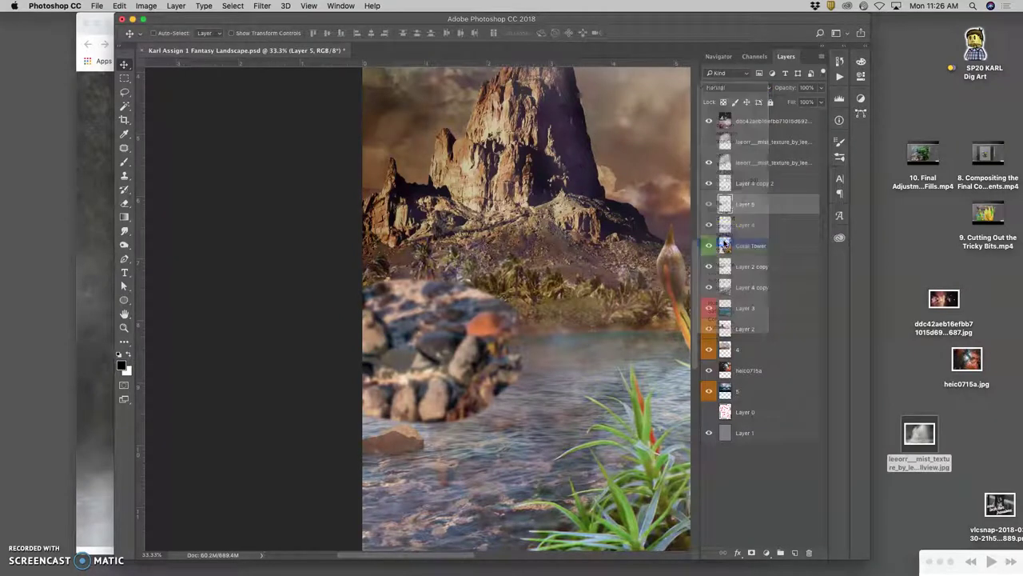
click(737, 87)
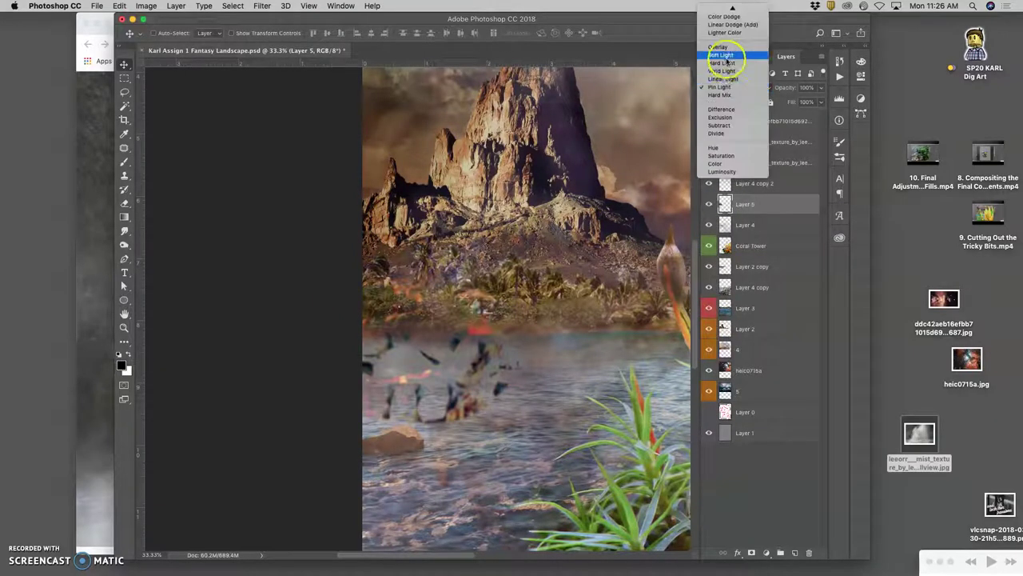
click(725, 55)
click(807, 108)
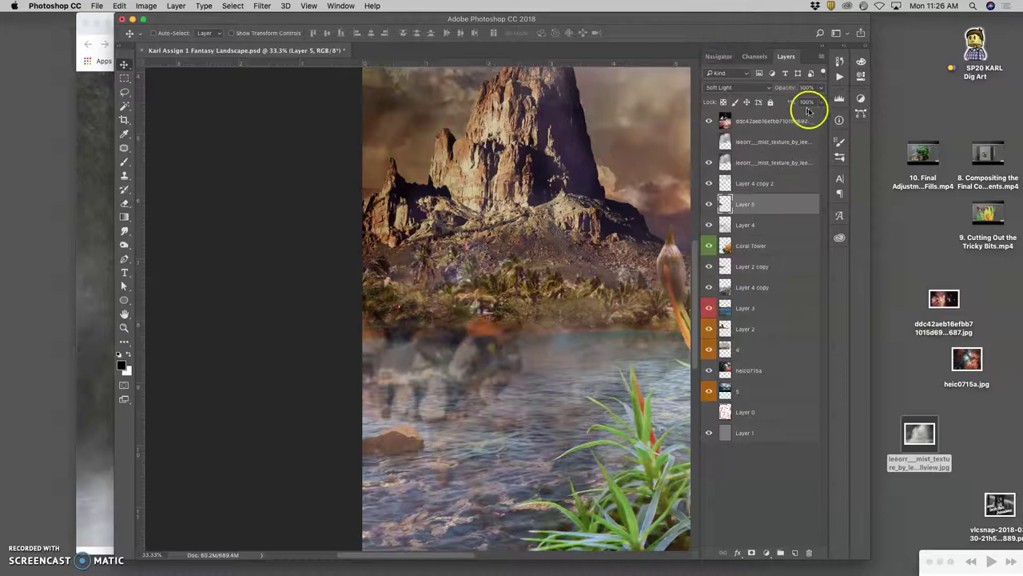
drag(818, 101, 809, 101)
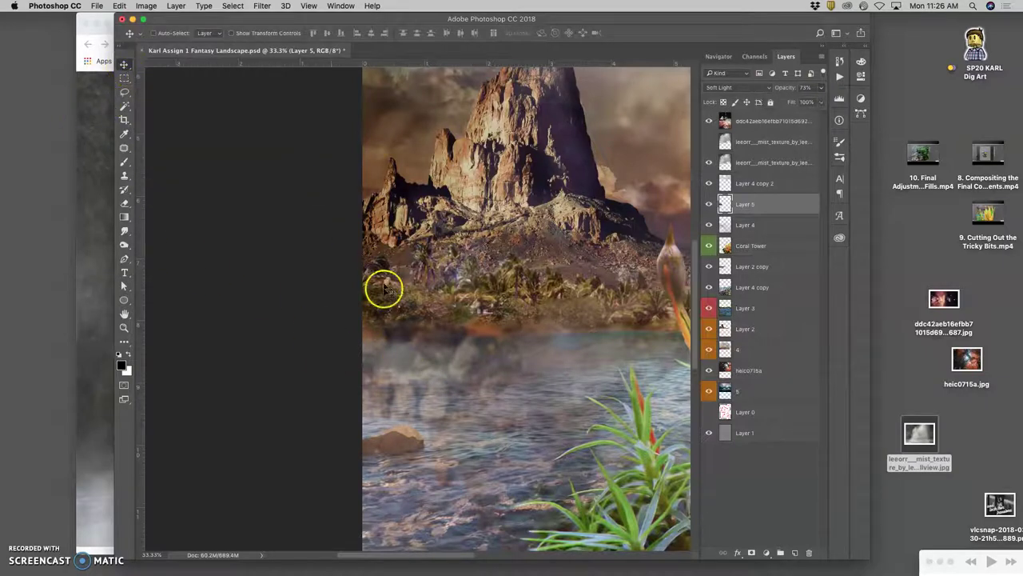
Step: Switch to the Eraser tool with the rock patch layer active
click(124, 205)
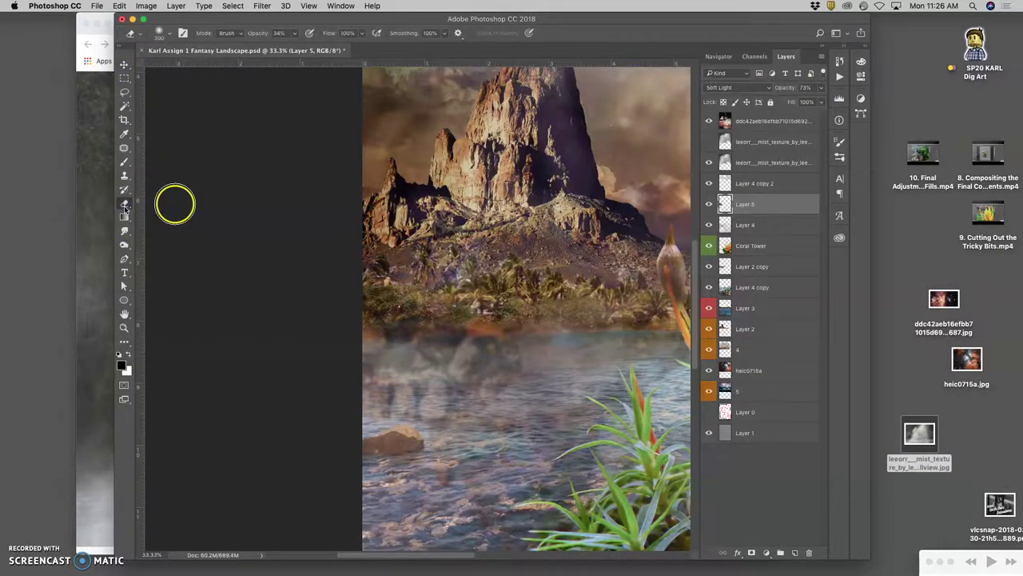